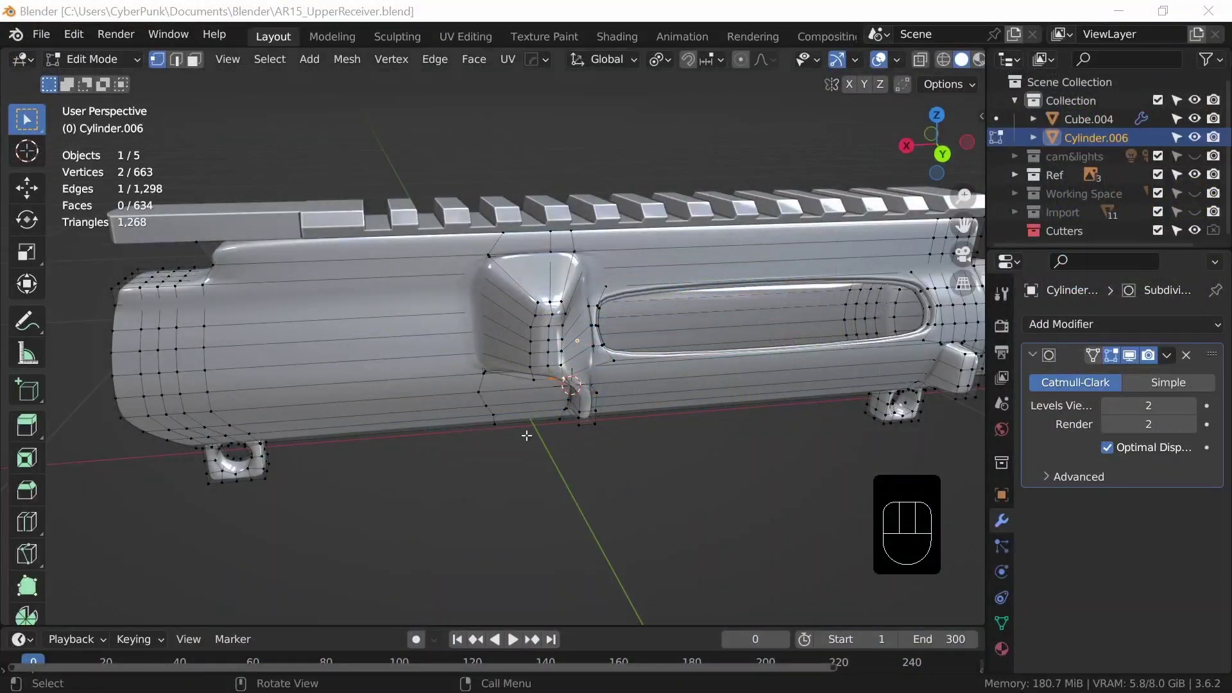
# Step: In see-through back view, add an edge loop across the receiver's side between the pin-lug end and the raised housing, slid toward the housing
pyautogui.moveTo(528, 429); pyautogui.dragTo(615, 412, button='middle')
pyautogui.keyDown('alt'); pyautogui.moveTo(525, 432); pyautogui.dragTo(465, 440, button='middle'); pyautogui.keyUp('alt')
pyautogui.hotkey('alt', 'z')
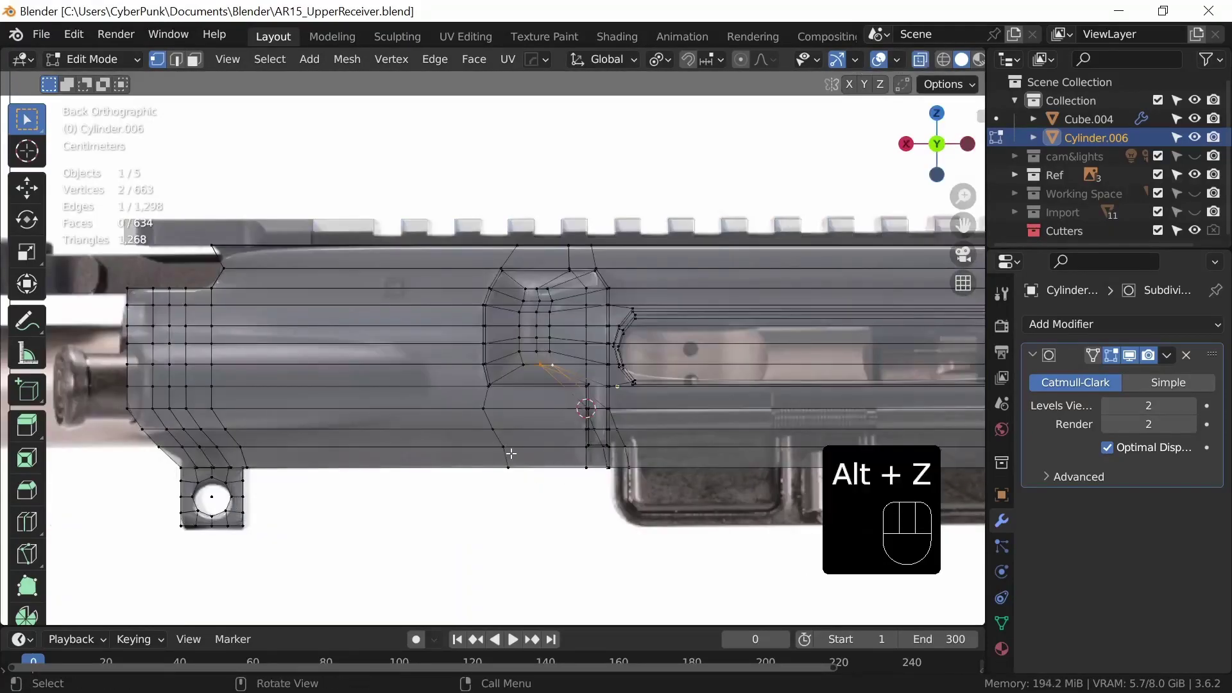
pyautogui.hotkey('ctrl', 'r')
pyautogui.click(389, 391)
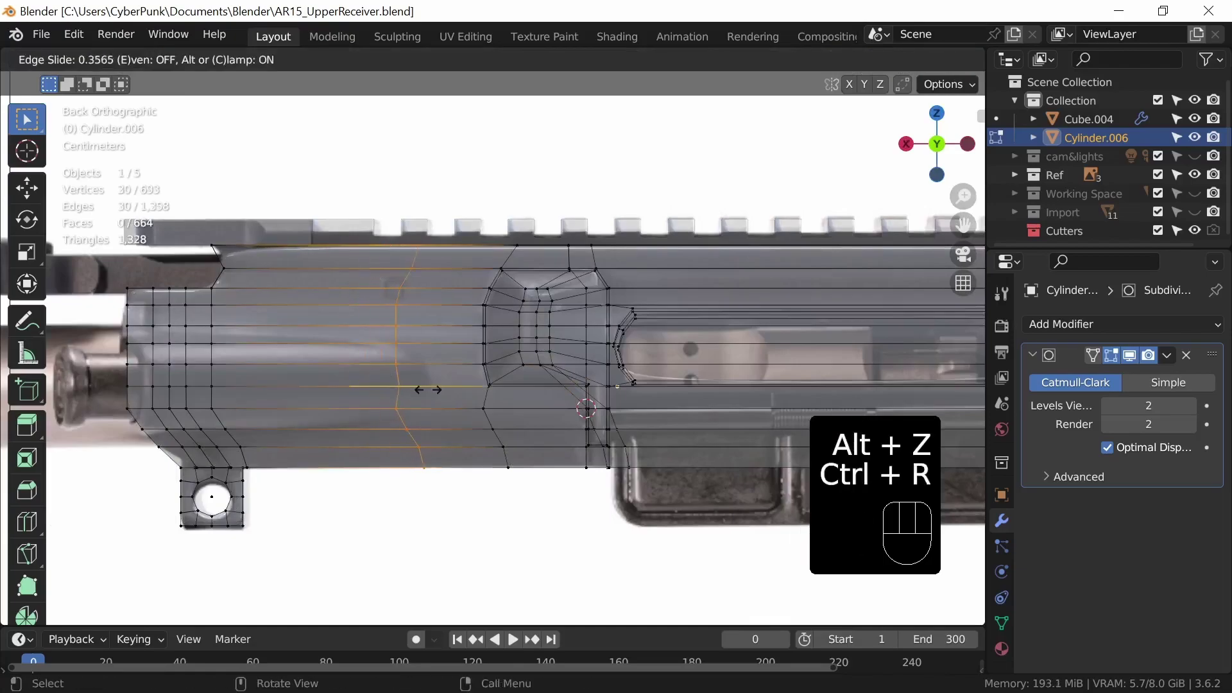
pyautogui.click(455, 402)
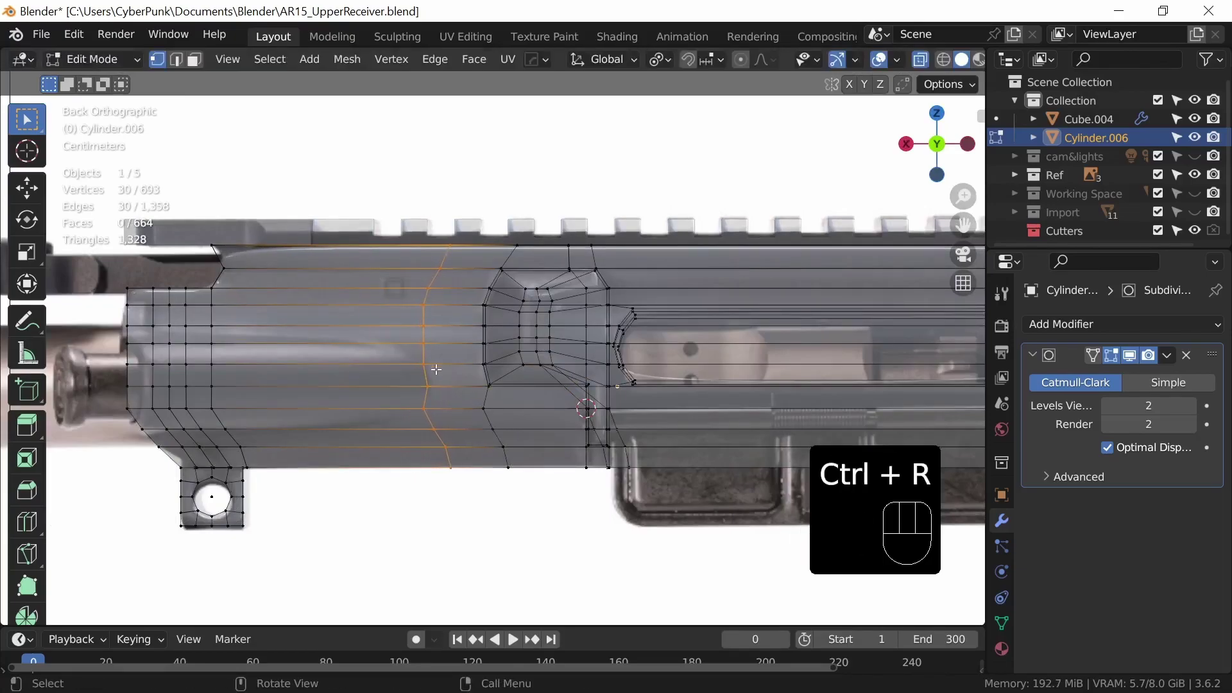
# Step: Edge-slide the upper vertices of the new loop toward the receiver's open end, leaving its middle vertices near the housing to form a slanted corner
pyautogui.moveTo(407, 354); pyautogui.dragTo(465, 234)
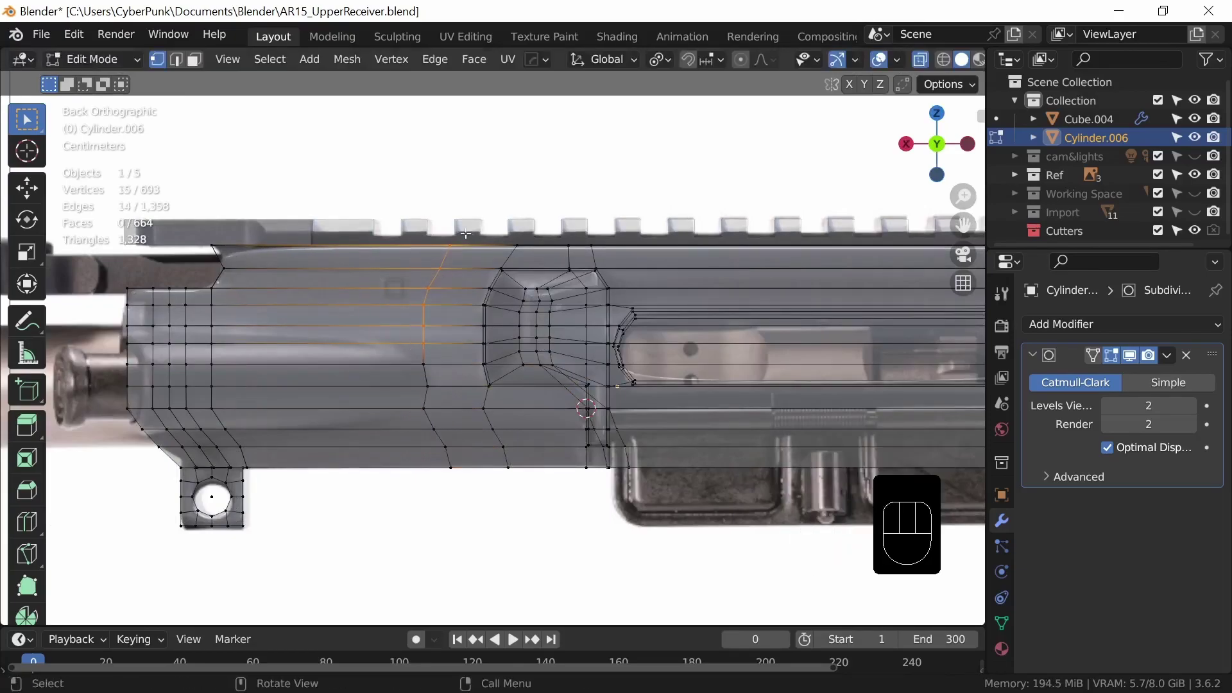
pyautogui.press('g')
pyautogui.press('g')
pyautogui.click(500, 398)
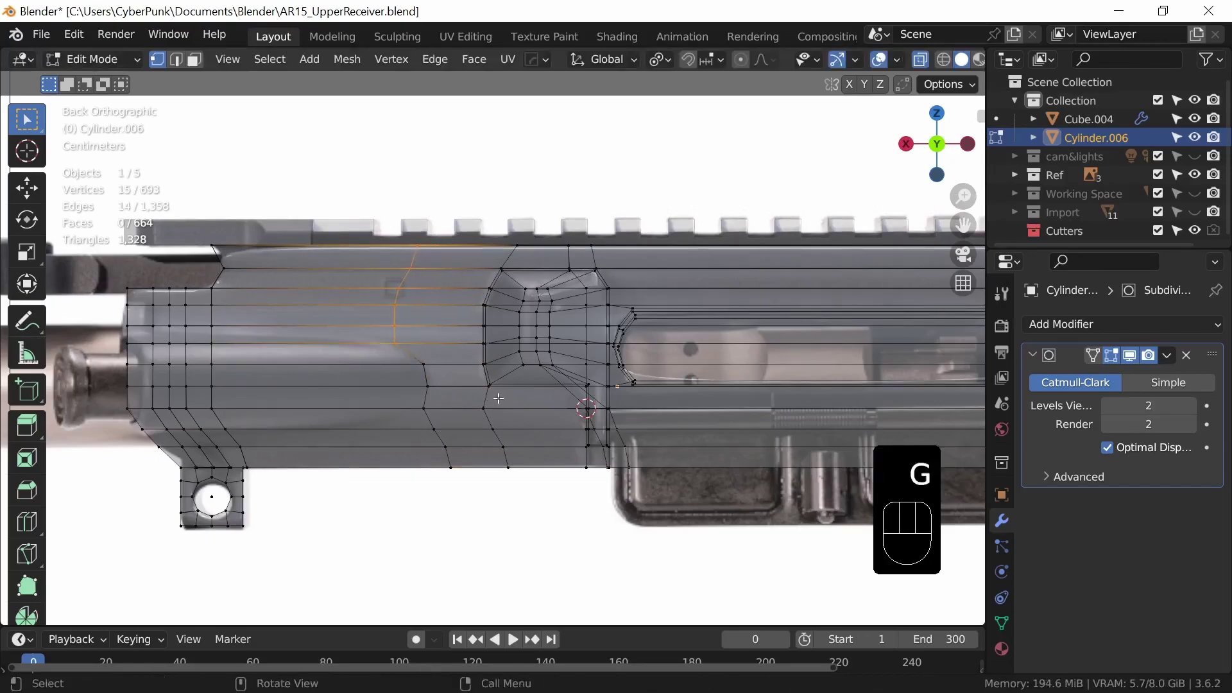
pyautogui.keyDown('ctrl'); pyautogui.moveTo(387, 331); pyautogui.dragTo(416, 360); pyautogui.keyUp('ctrl')
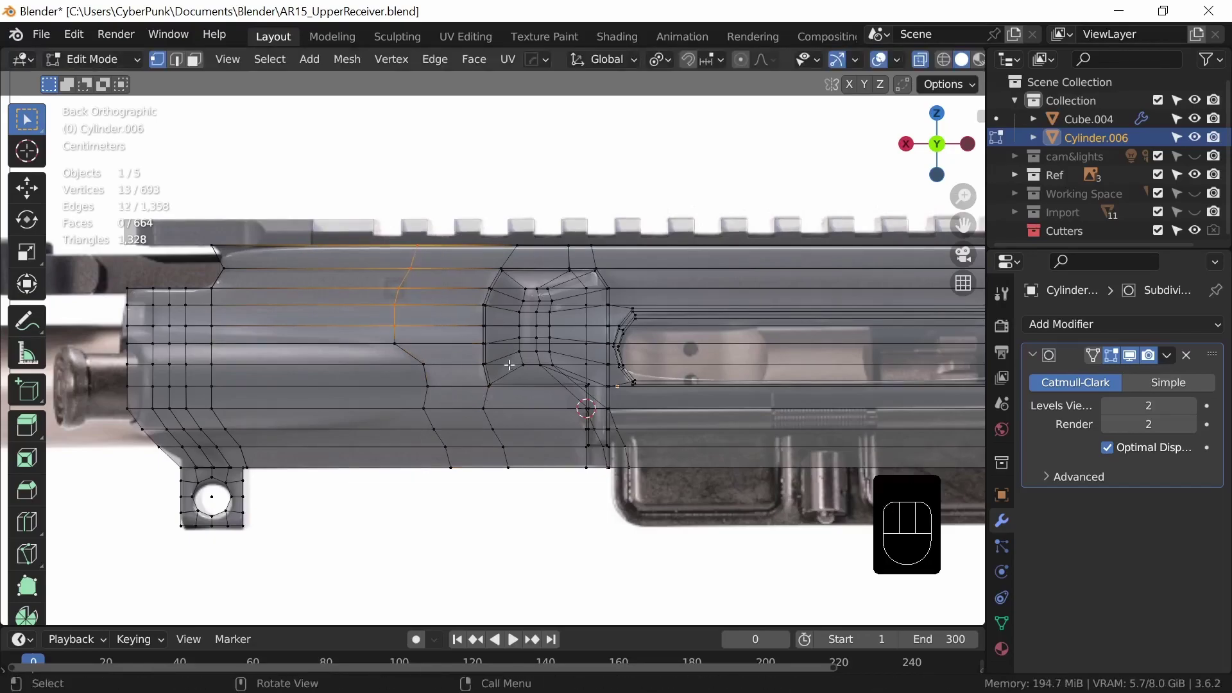
pyautogui.press('g')
pyautogui.press('g')
pyautogui.click(475, 367)
# Step: Edge-slide the lowest segment of the new loop toward the pin-lug end
pyautogui.keyDown('alt'); pyautogui.click(425, 433); pyautogui.keyUp('alt')
pyautogui.press('g')
pyautogui.press('g')
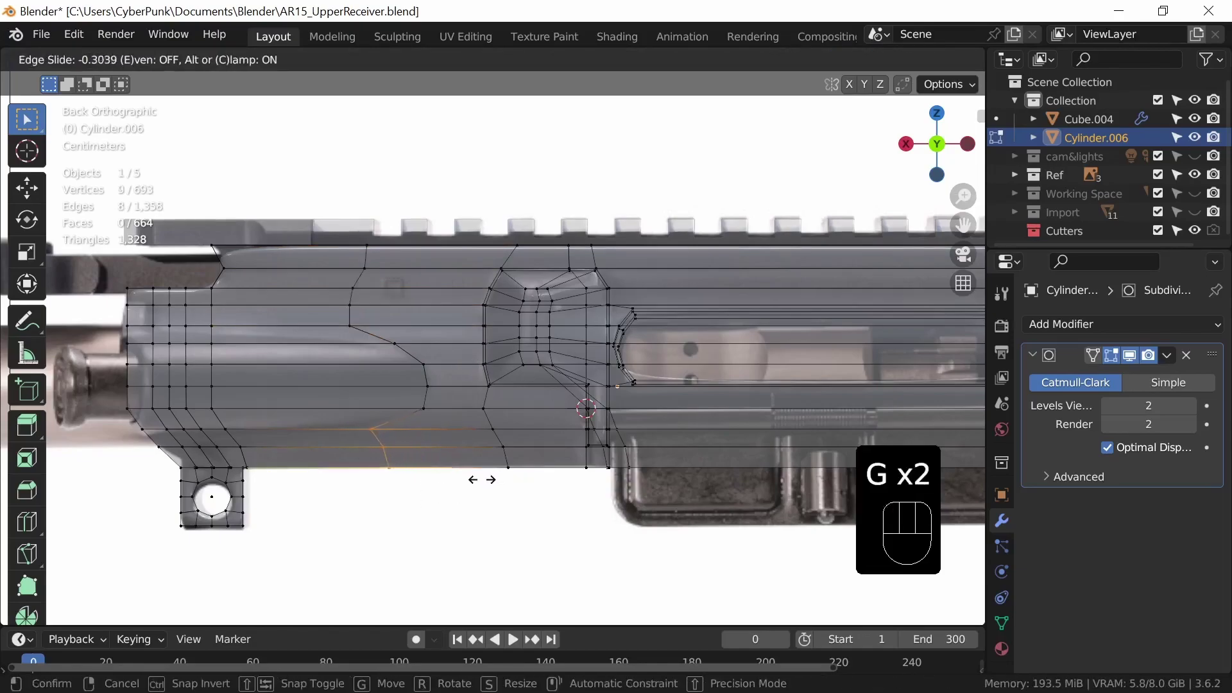
pyautogui.click(481, 478)
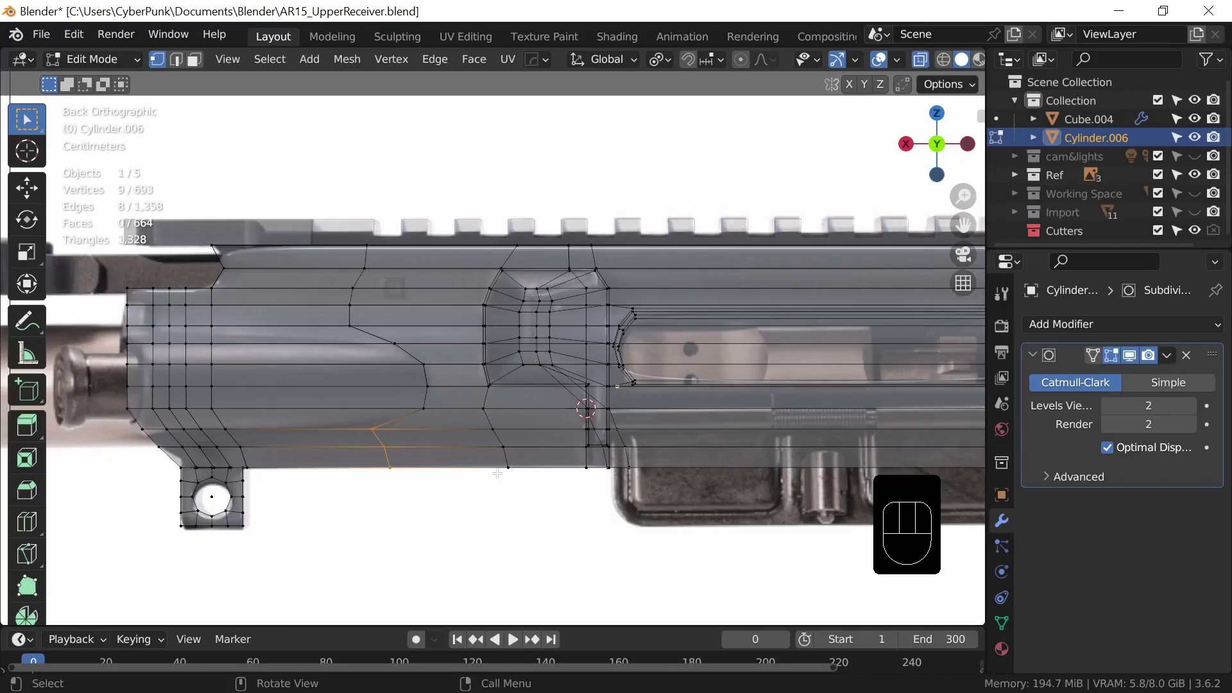
# Step: Select the lower band of faces on both sides of the receiver, from above the pin lug to below the raised housing
pyautogui.press('3')
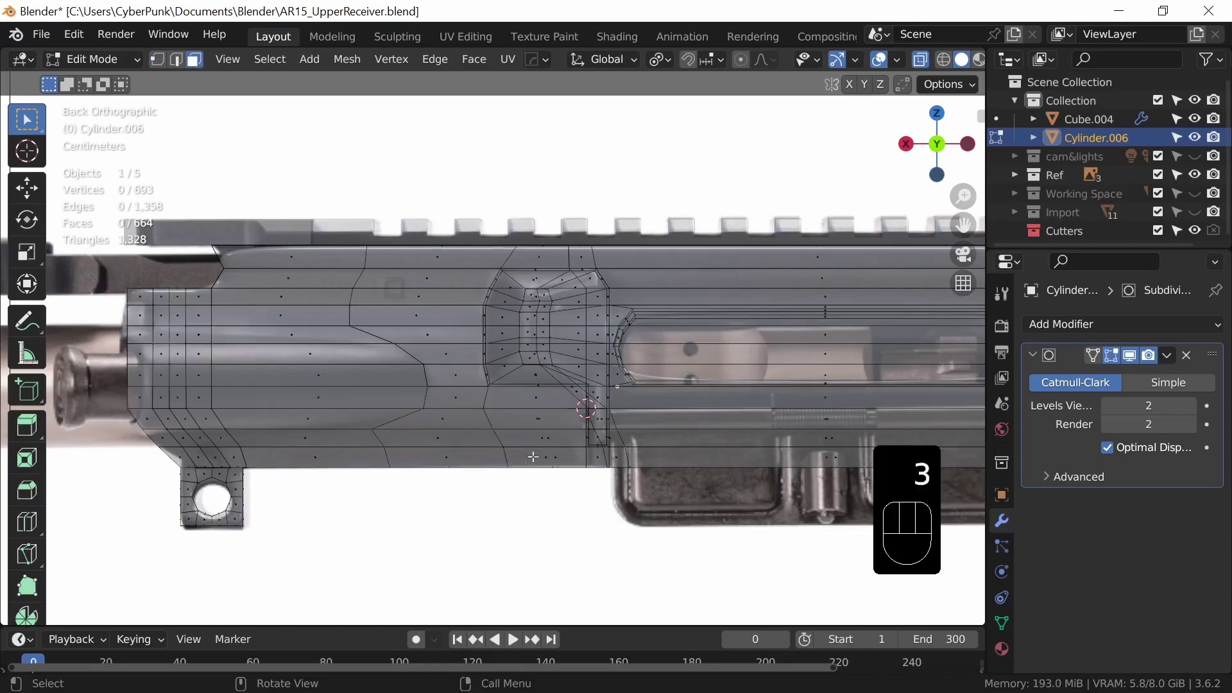
pyautogui.press('c')
pyautogui.moveTo(546, 443); pyautogui.dragTo(444, 458)
pyautogui.moveTo(353, 449); pyautogui.dragTo(207, 445)
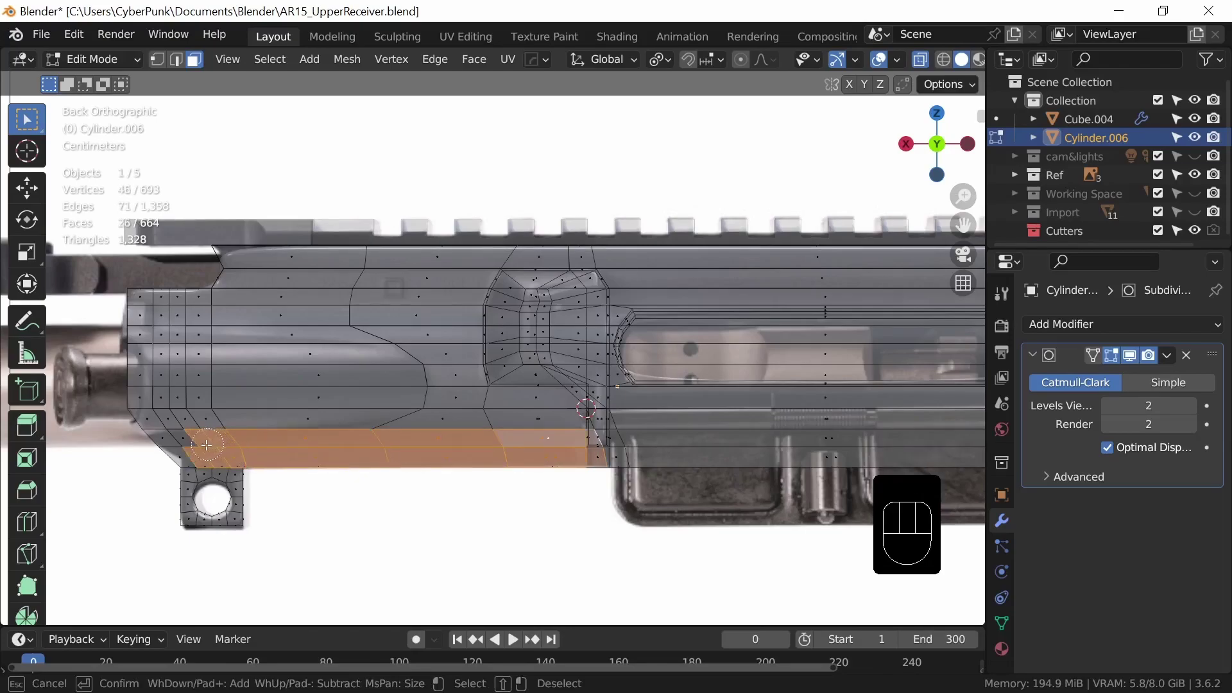
pyautogui.rightClick(475, 465)
pyautogui.moveTo(549, 487); pyautogui.dragTo(644, 448, button='middle')
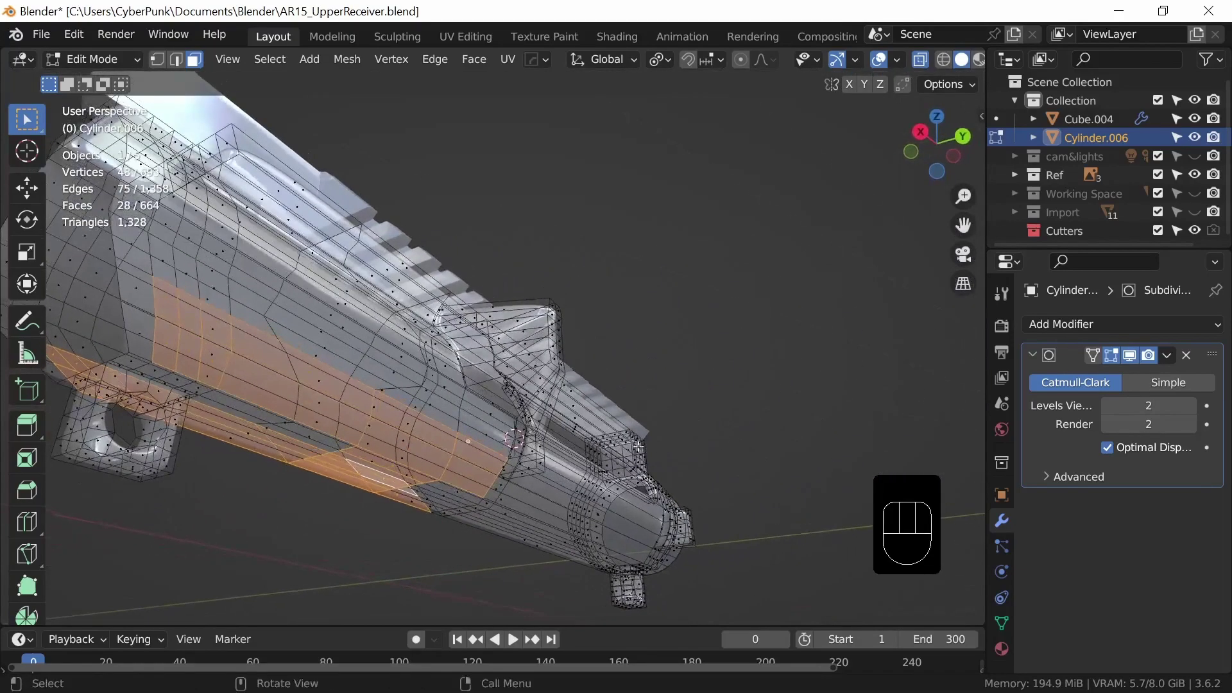
# Step: Deselect the four unwanted underside faces and inset the remaining lower side faces slightly
pyautogui.hotkey('alt', 'z')
pyautogui.moveTo(516, 495); pyautogui.dragTo(523, 440, button='middle')
pyautogui.keyDown('shift'); pyautogui.click(372, 418); pyautogui.keyUp('shift')
pyautogui.keyDown('shift'); pyautogui.click(362, 432); pyautogui.keyUp('shift')
pyautogui.keyDown('shift'); pyautogui.click(346, 443); pyautogui.keyUp('shift')
pyautogui.keyDown('shift'); pyautogui.click(324, 446); pyautogui.keyUp('shift')
pyautogui.moveTo(374, 430); pyautogui.dragTo(347, 516, button='middle')
pyautogui.moveTo(565, 499); pyautogui.dragTo(599, 466, button='middle')
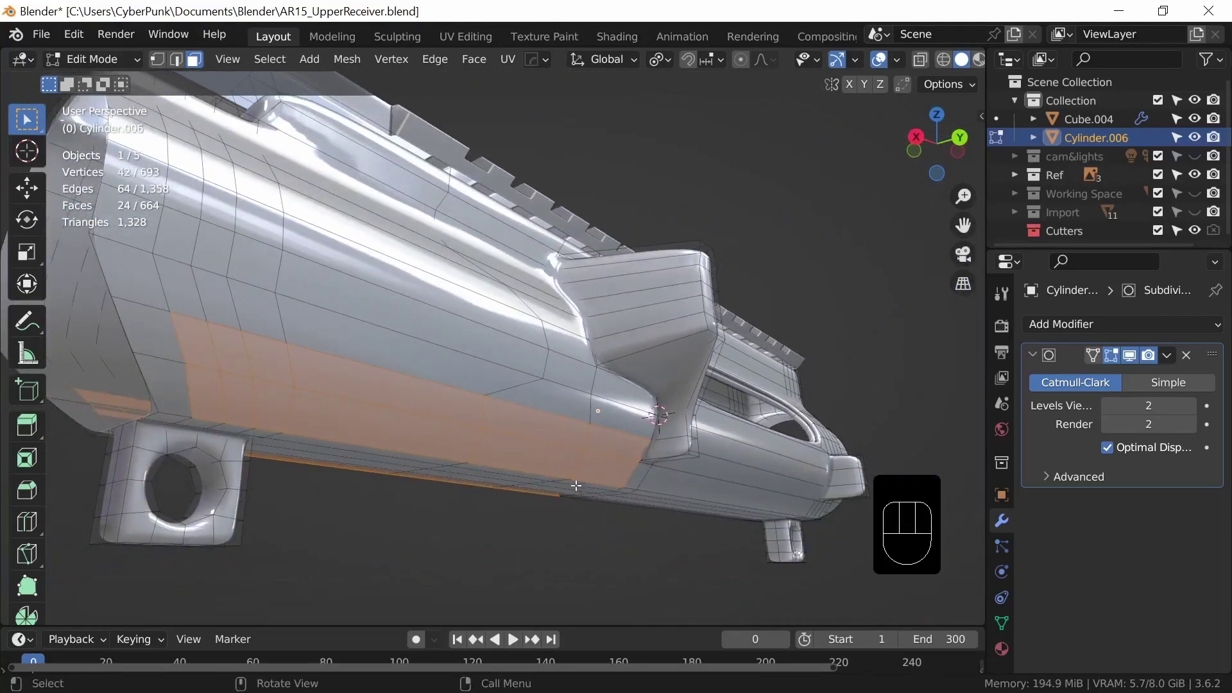
pyautogui.press('i')
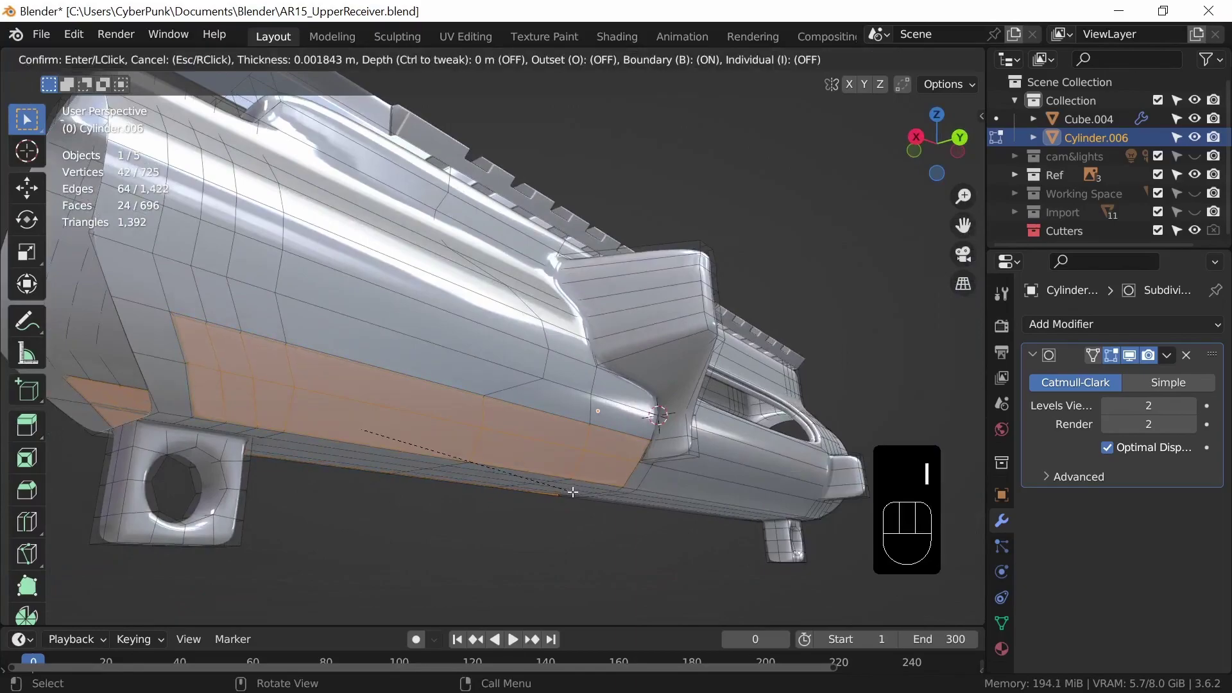
pyautogui.click(567, 523)
pyautogui.moveTo(567, 522); pyautogui.dragTo(542, 520, button='middle')
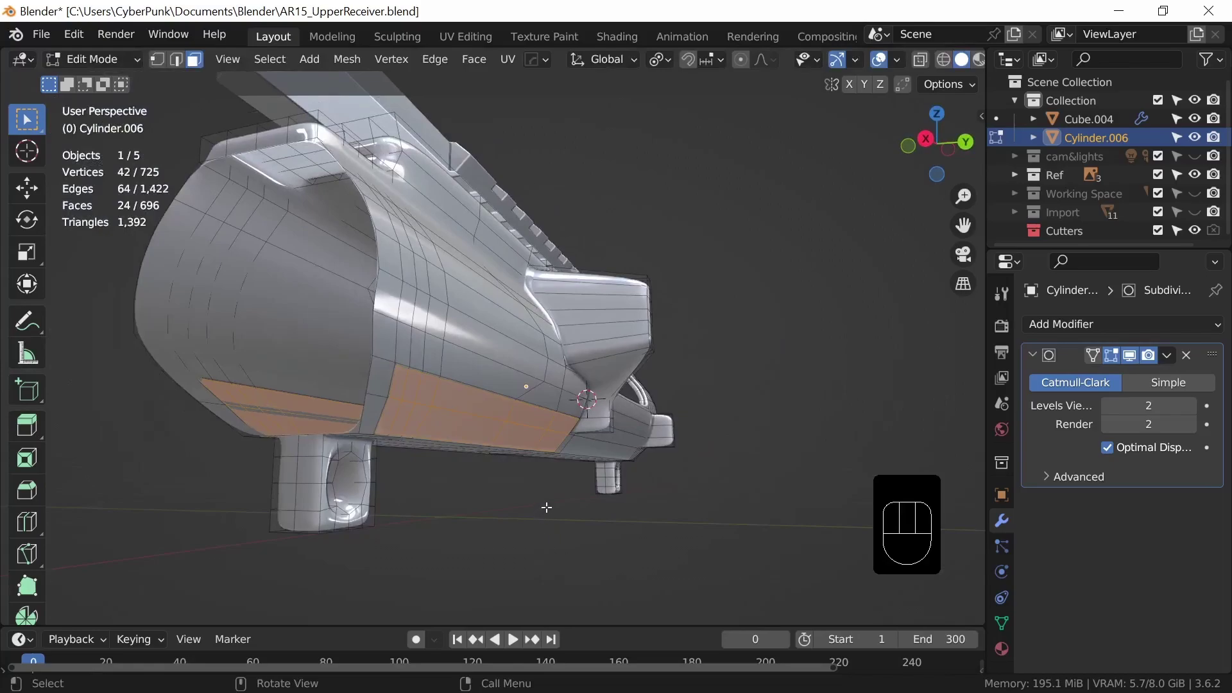
# Step: Snap the 3D cursor to the selected lower side faces
pyautogui.hotkey('shift', 's')
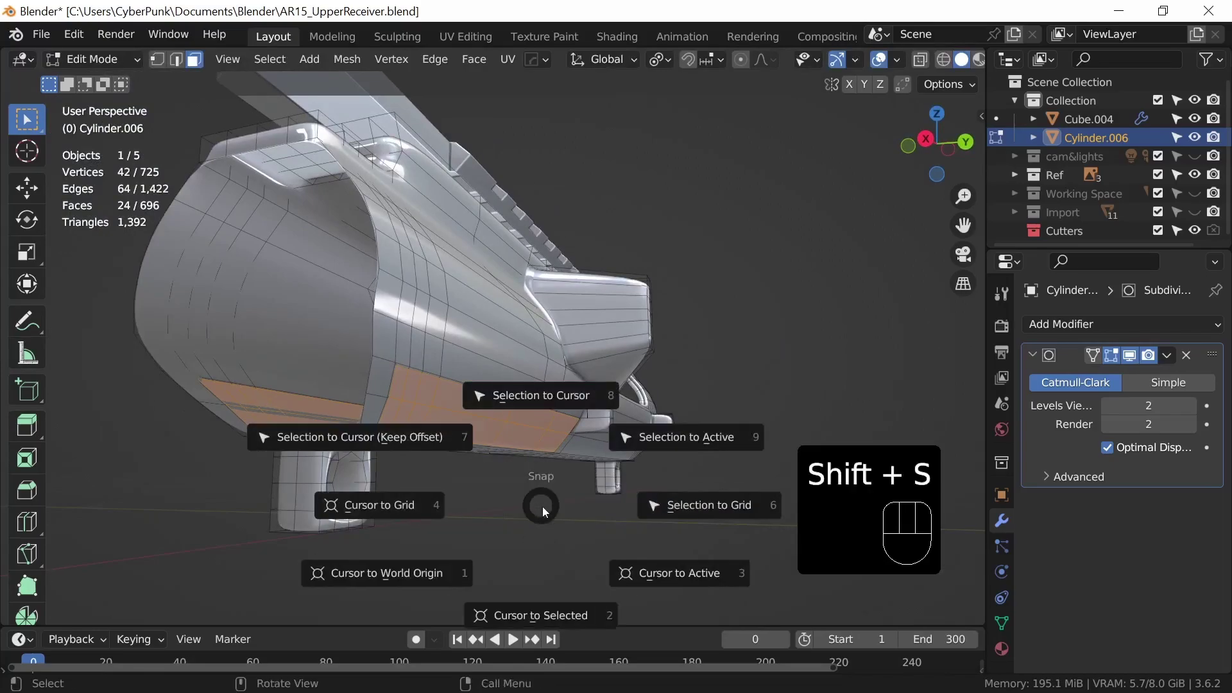
pyautogui.click(538, 606)
pyautogui.moveTo(530, 536); pyautogui.dragTo(539, 528, button='middle')
pyautogui.moveTo(613, 520)
pyautogui.mouseDown(button='middle')
pyautogui.moveTo(584, 499)
pyautogui.moveTo(605, 530)
pyautogui.mouseUp(button='middle')
# Step: Extrude the inset faces in place and scale them inward along global Y about the 3D cursor to form recesses on both sides
pyautogui.press('e')
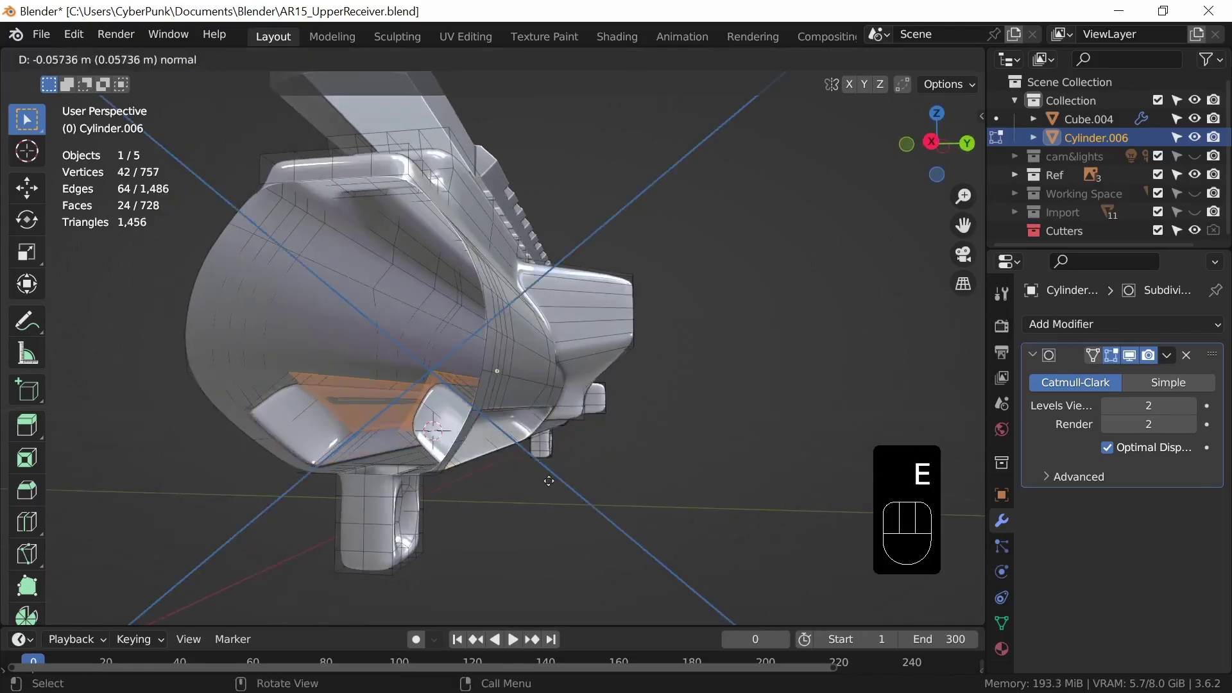
pyautogui.rightClick(554, 479)
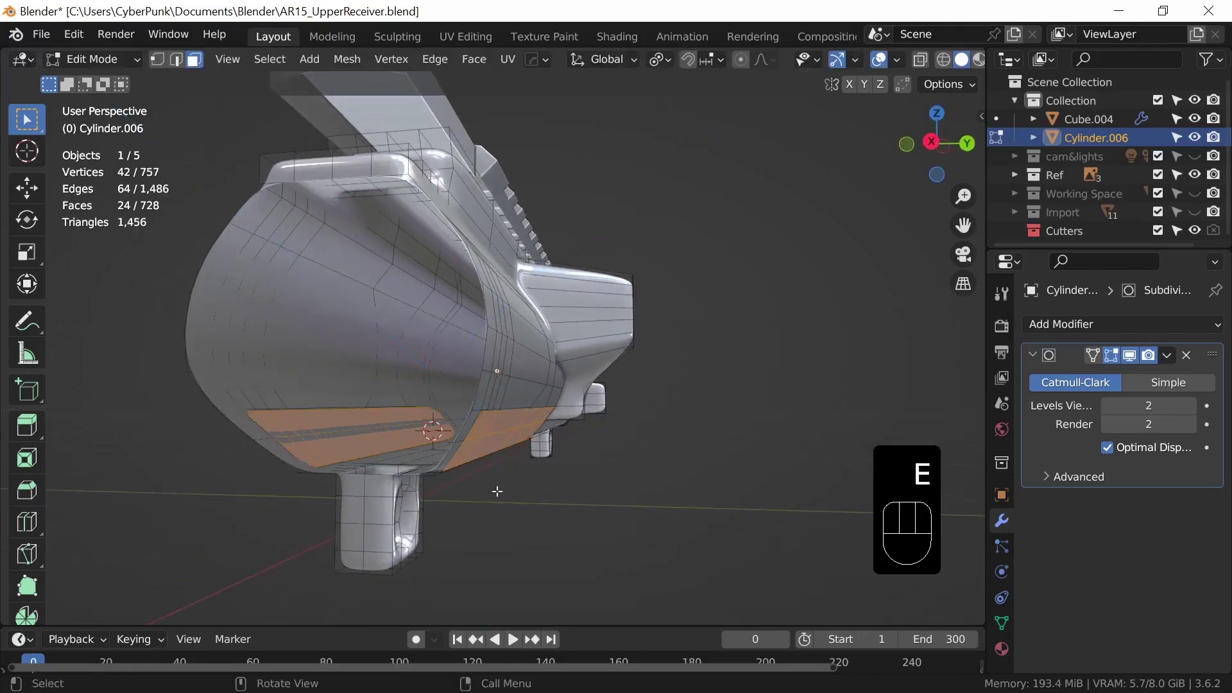
pyautogui.click(661, 59)
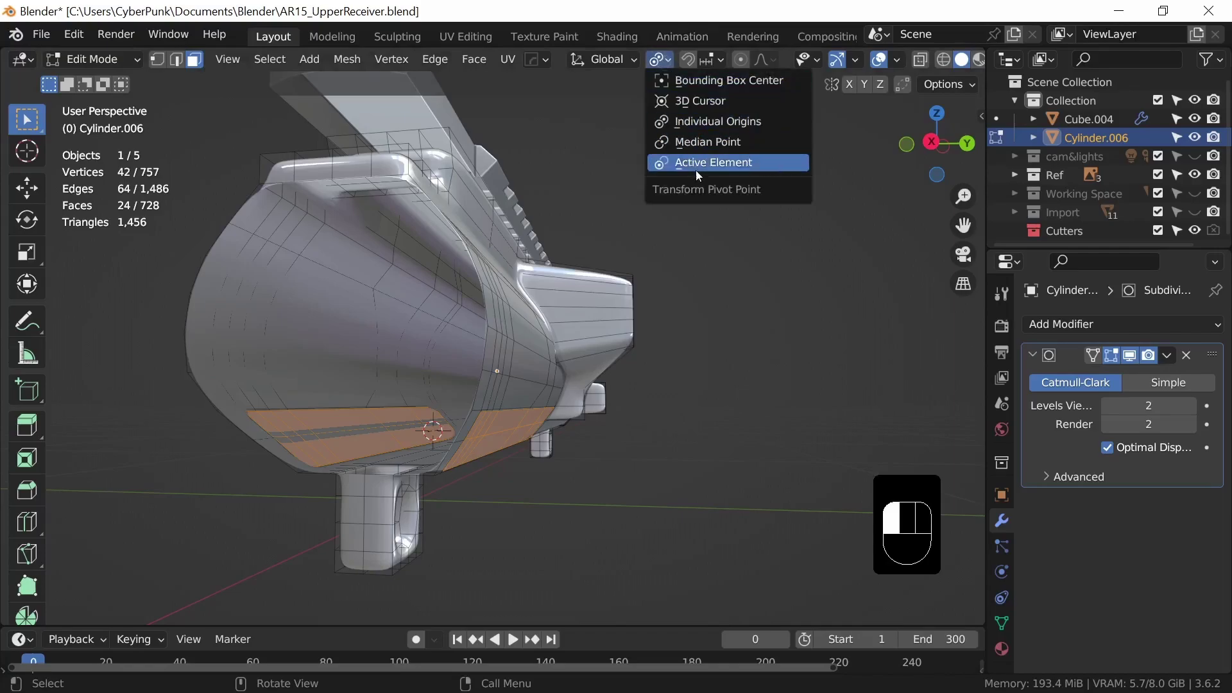
pyautogui.click(700, 102)
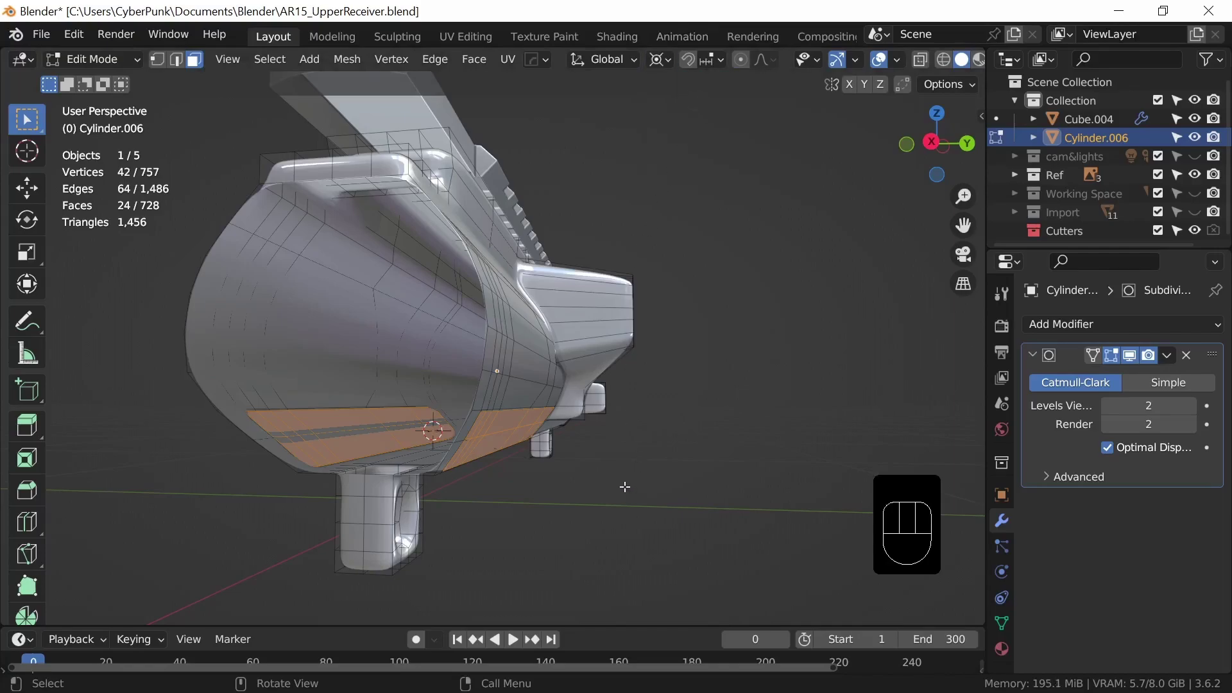
pyautogui.press('s')
pyautogui.press('y')
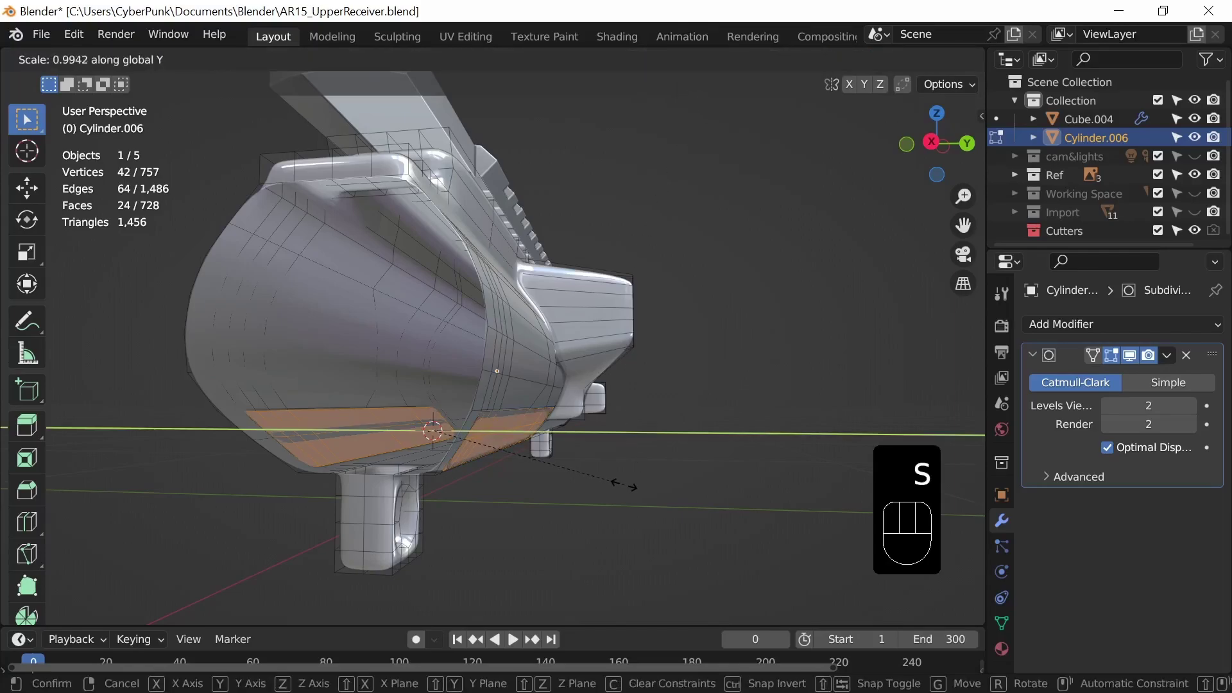
pyautogui.click(574, 466)
pyautogui.press('Tab')
pyautogui.moveTo(711, 481); pyautogui.dragTo(658, 494, button='middle')
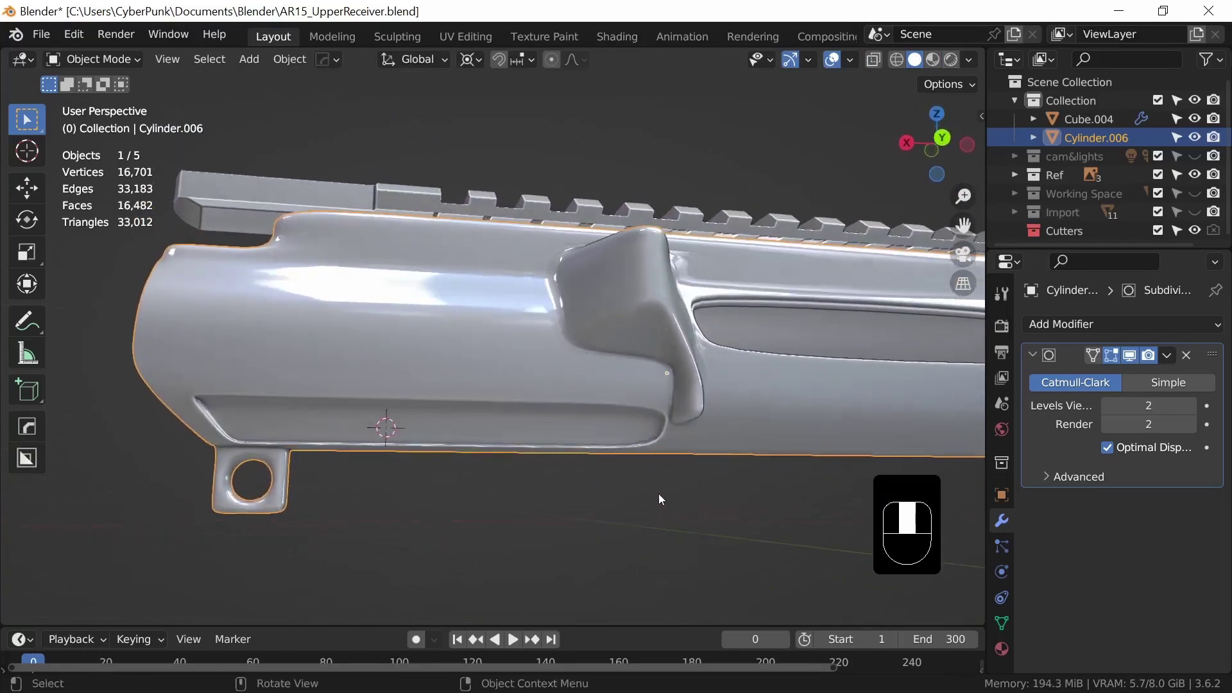
# Step: Try an extra edge loop at the recess's end below the raised housing and undo it
pyautogui.press('Tab')
pyautogui.hotkey('ctrl', 'r')
pyautogui.click(654, 421)
pyautogui.click(681, 423)
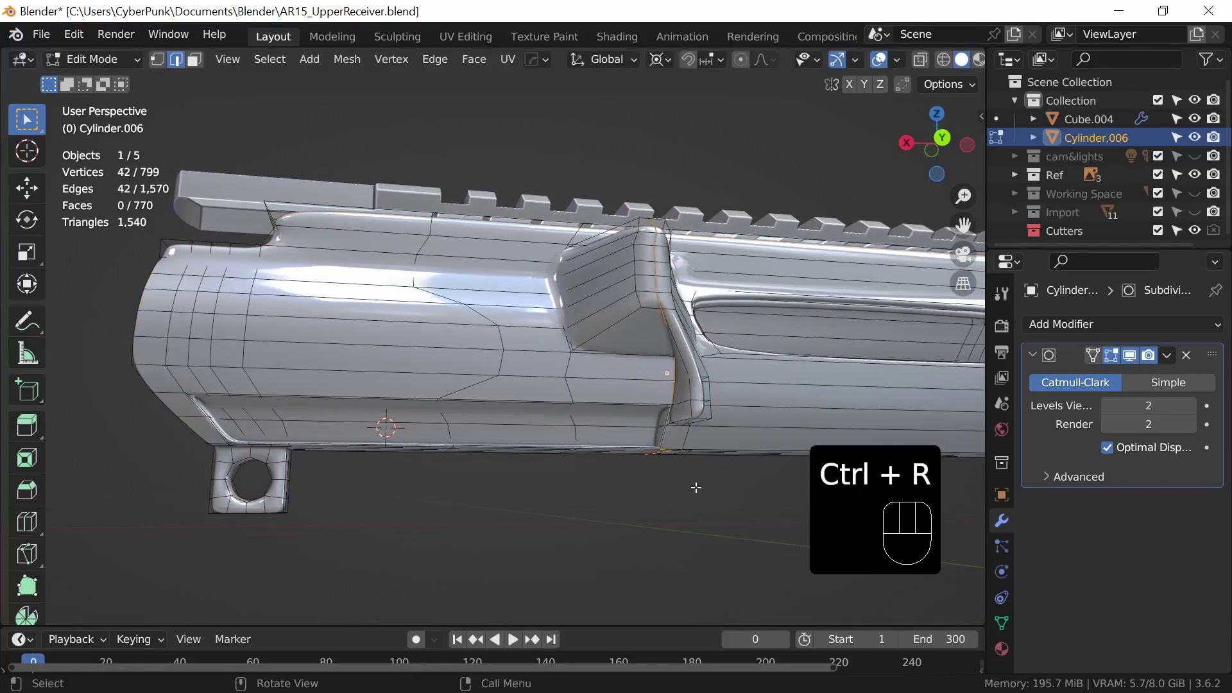
pyautogui.press('Tab')
pyautogui.press('Tab')
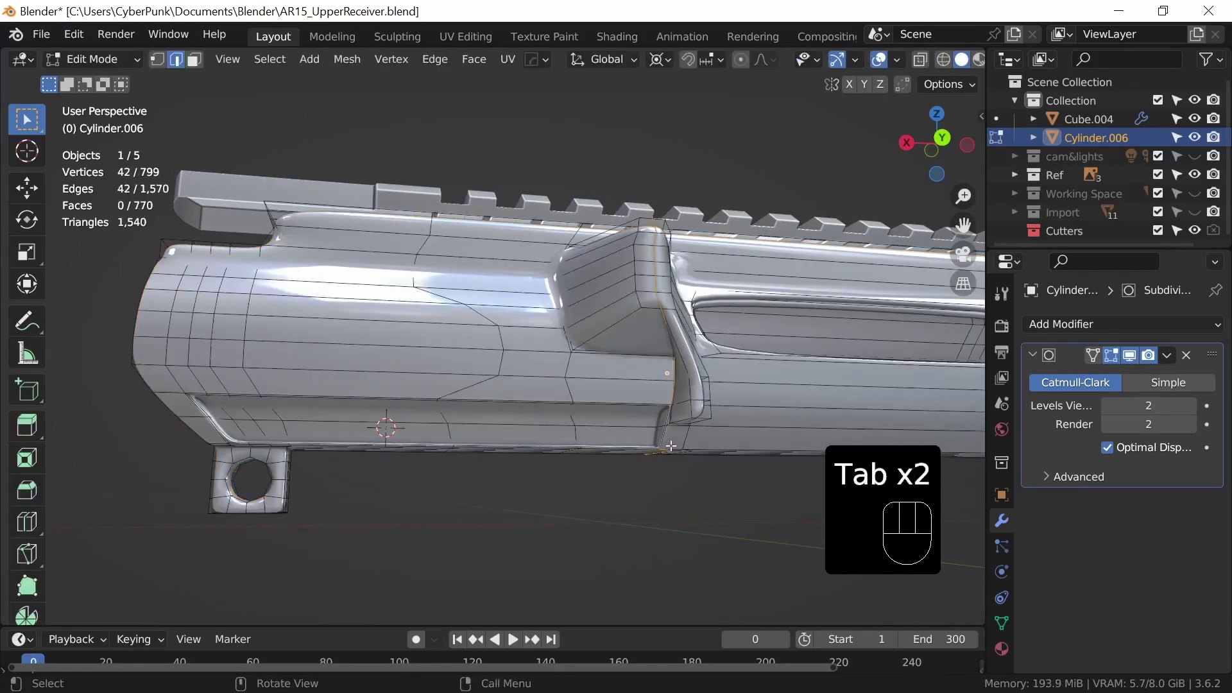
pyautogui.hotkey('ctrl', 'z')
pyautogui.hotkey('ctrl', 'z')
pyautogui.hotkey('ctrl', 'z')
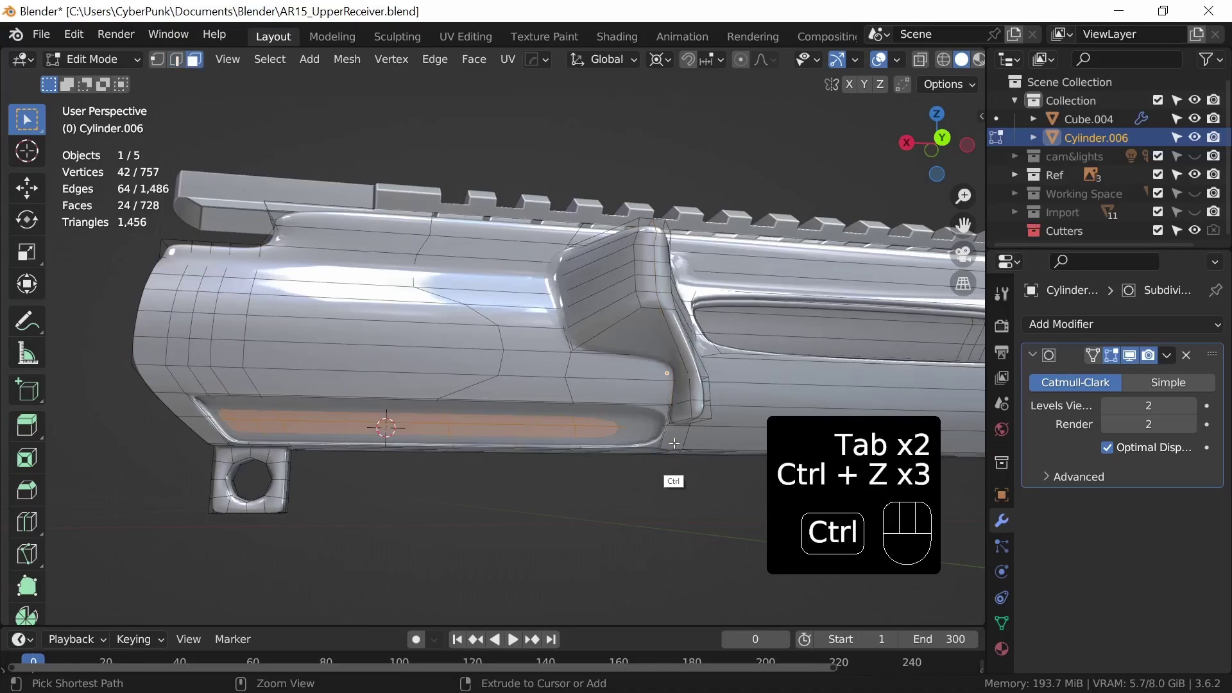
# Step: Select the side faces above the recess from the open end to the slanted loop, and inset them about 0.017 m with Boundary off
pyautogui.moveTo(626, 446); pyautogui.dragTo(654, 456, button='middle')
pyautogui.click(418, 400)
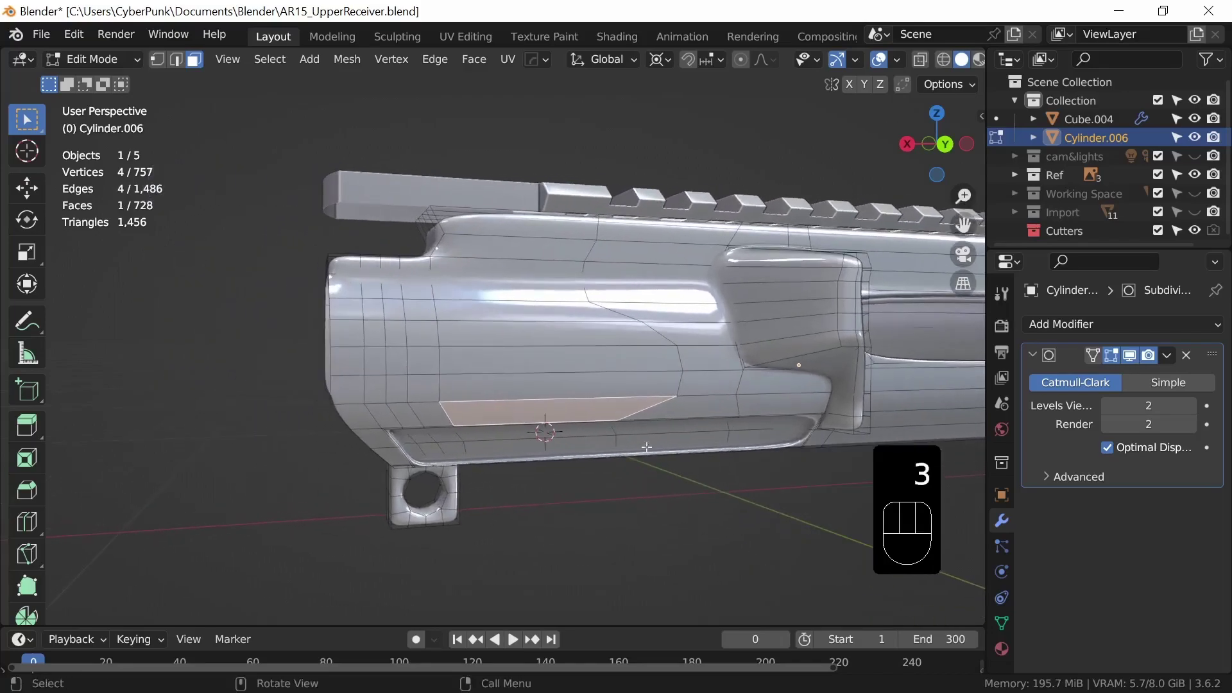
pyautogui.press('c')
pyautogui.moveTo(568, 375)
pyautogui.mouseDown()
pyautogui.moveTo(427, 392)
pyautogui.moveTo(385, 410)
pyautogui.moveTo(369, 369)
pyautogui.moveTo(520, 338)
pyautogui.mouseUp()
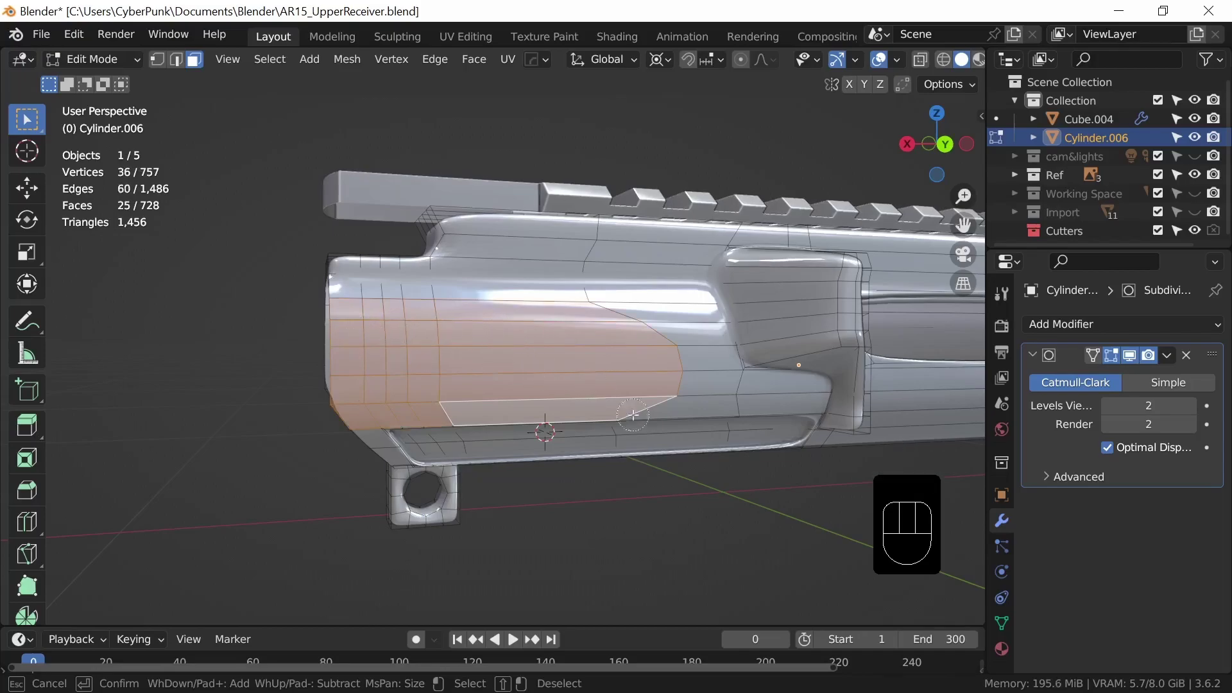
pyautogui.press('Escape')
pyautogui.moveTo(610, 435); pyautogui.dragTo(648, 449, button='middle')
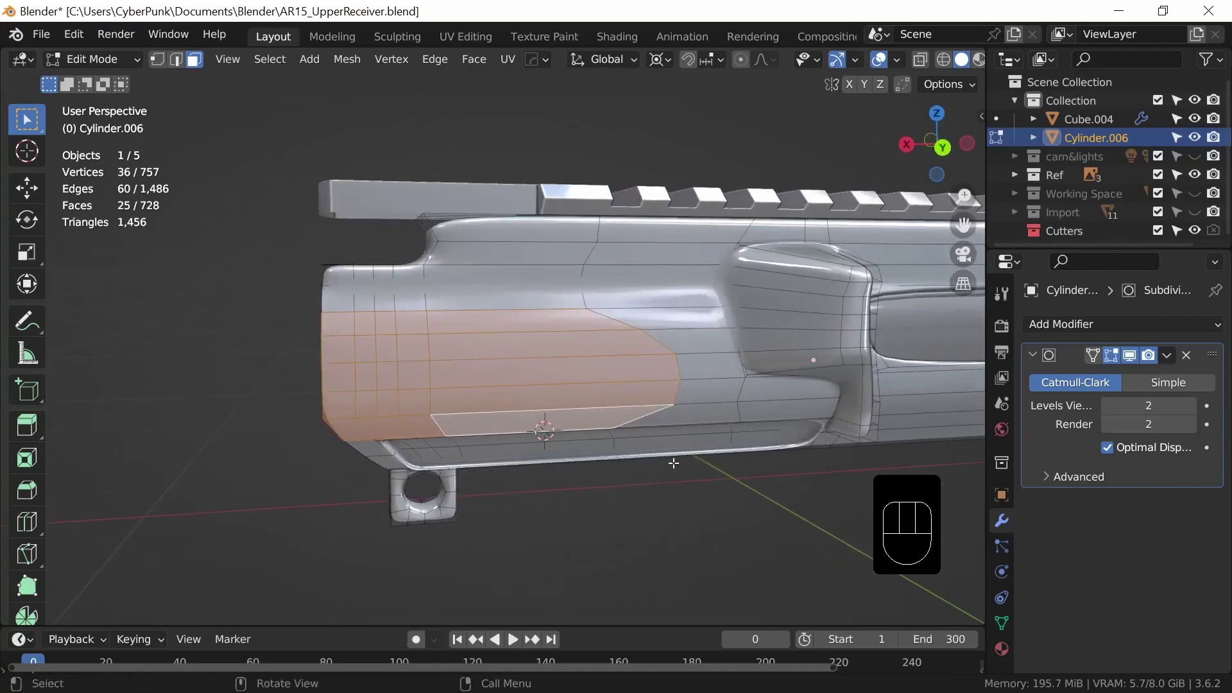
pyautogui.press('i')
pyautogui.press('b')
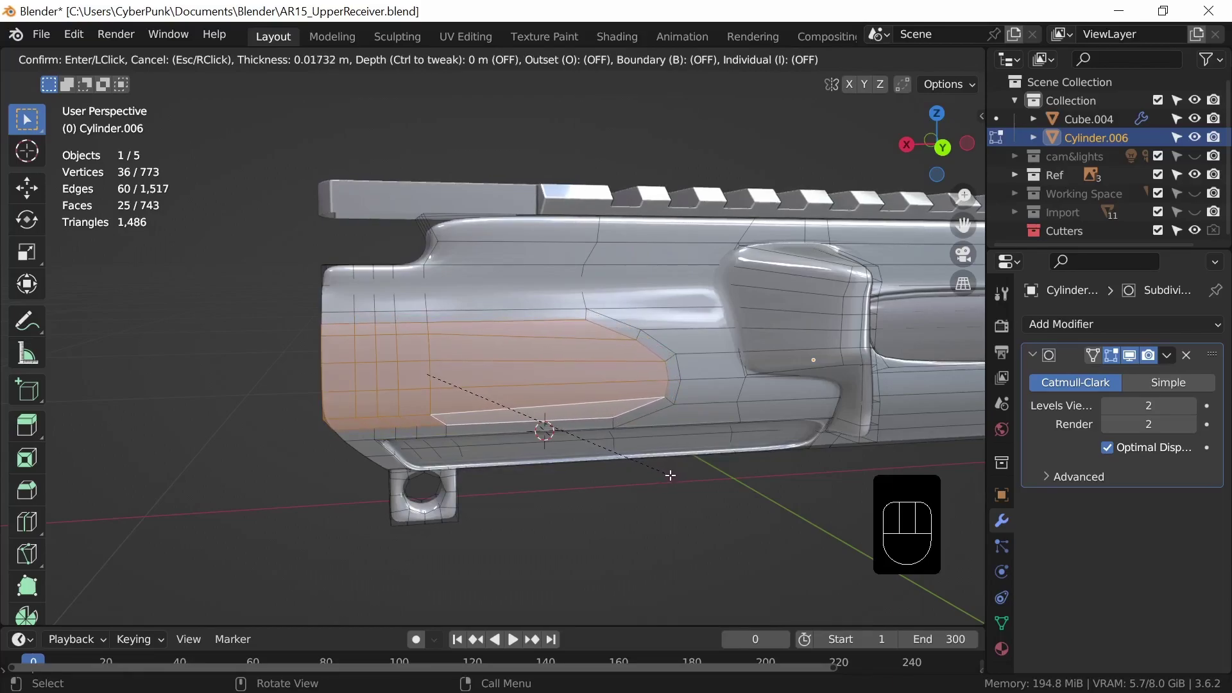
pyautogui.click(675, 474)
pyautogui.moveTo(675, 474); pyautogui.dragTo(748, 511, button='middle')
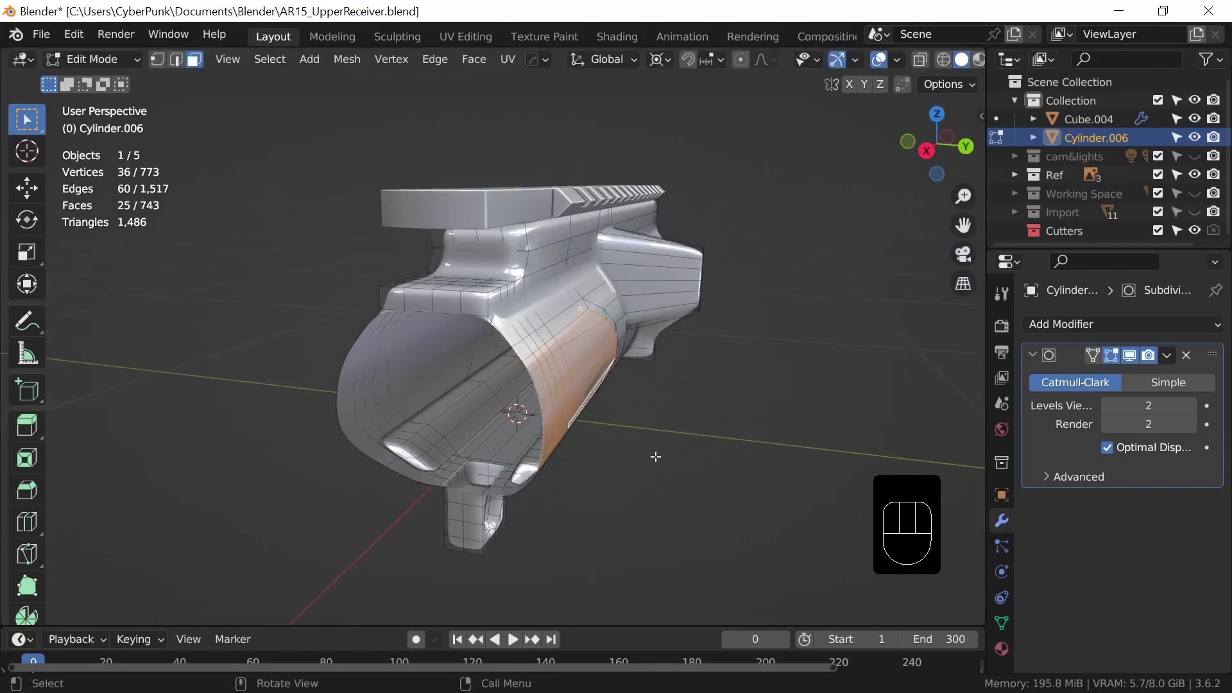
# Step: Extrude the inset side faces outward about 0.067 m along global Y
pyautogui.press('e')
pyautogui.press('y')
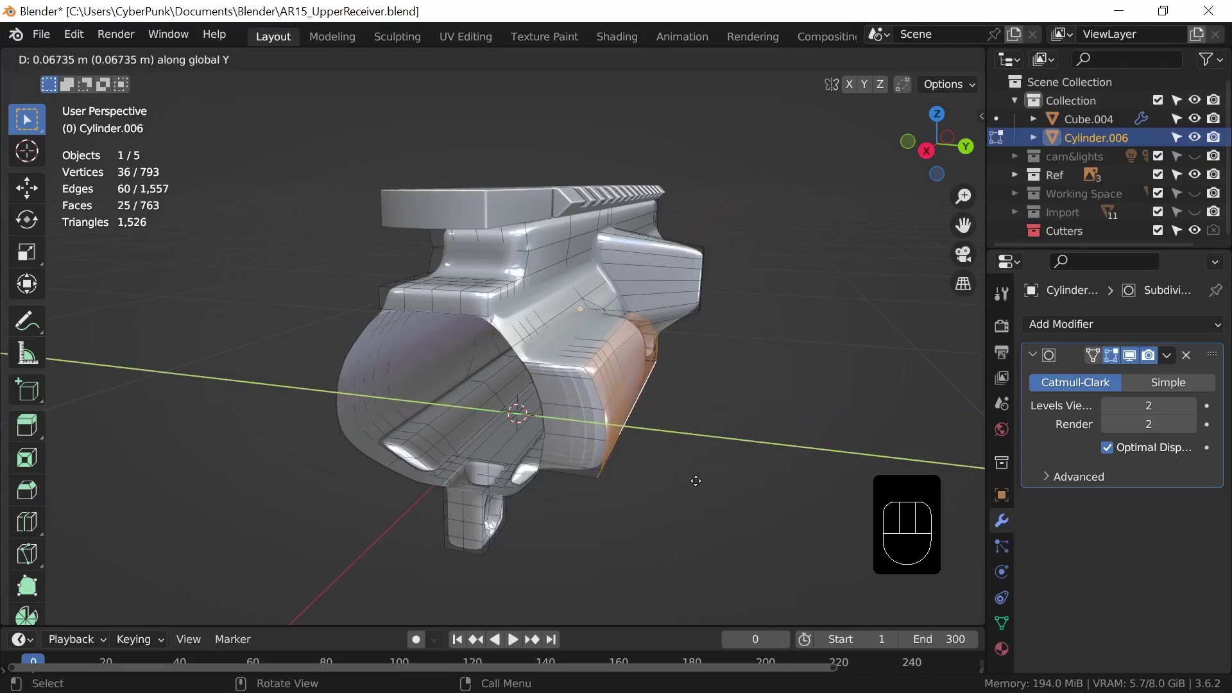
pyautogui.click(697, 481)
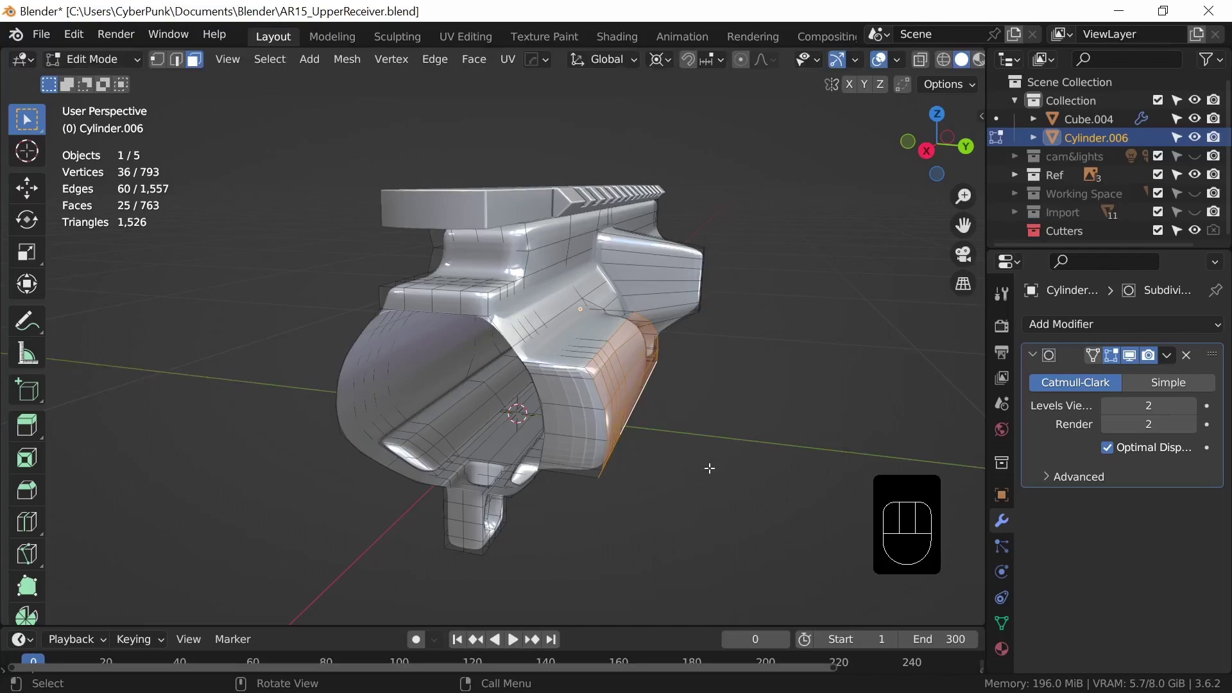
# Step: Flatten the extruded faces by scaling them to 0 along global Y with the Individual Origins pivot, and return to Object Mode
pyautogui.click(661, 59)
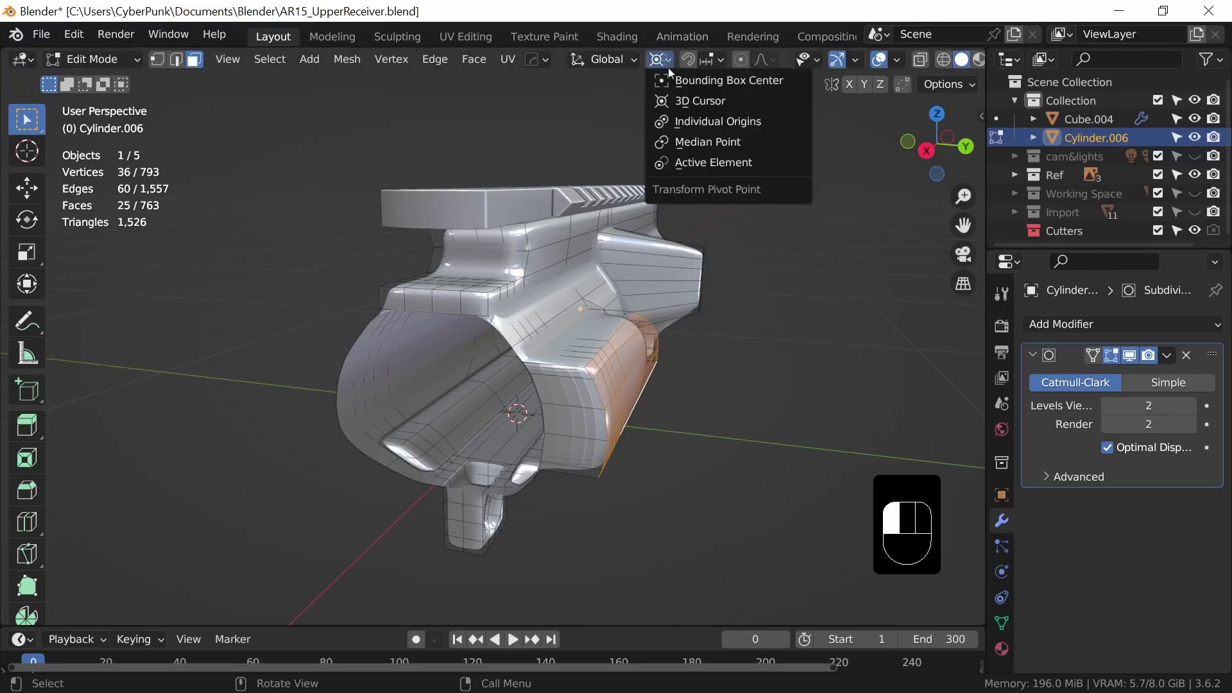
pyautogui.click(723, 120)
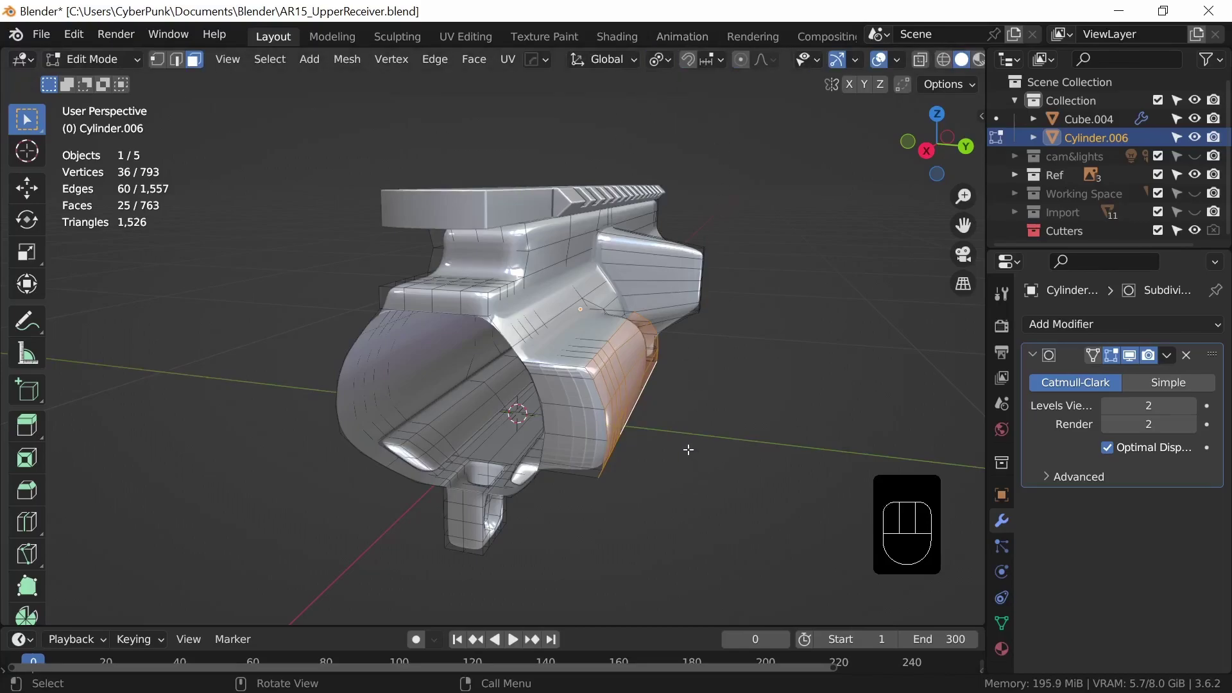
pyautogui.write('sy')
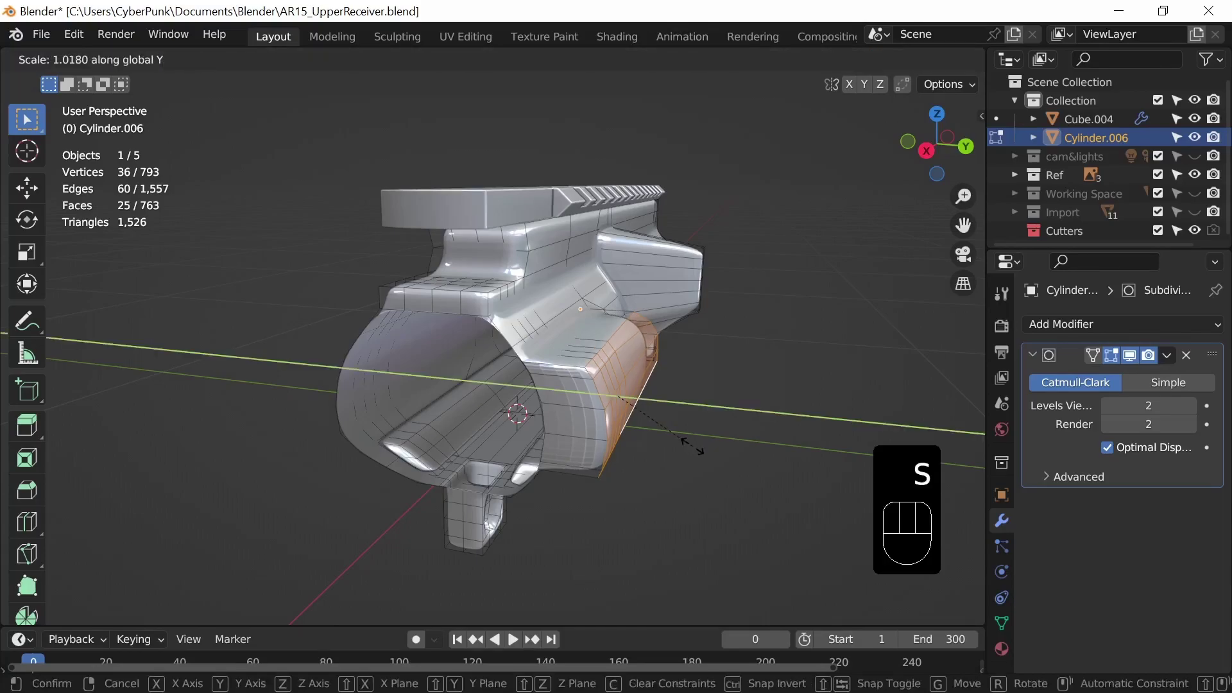
pyautogui.write('0')
pyautogui.click(692, 443)
pyautogui.moveTo(660, 454); pyautogui.dragTo(626, 443, button='middle')
pyautogui.press('Tab')
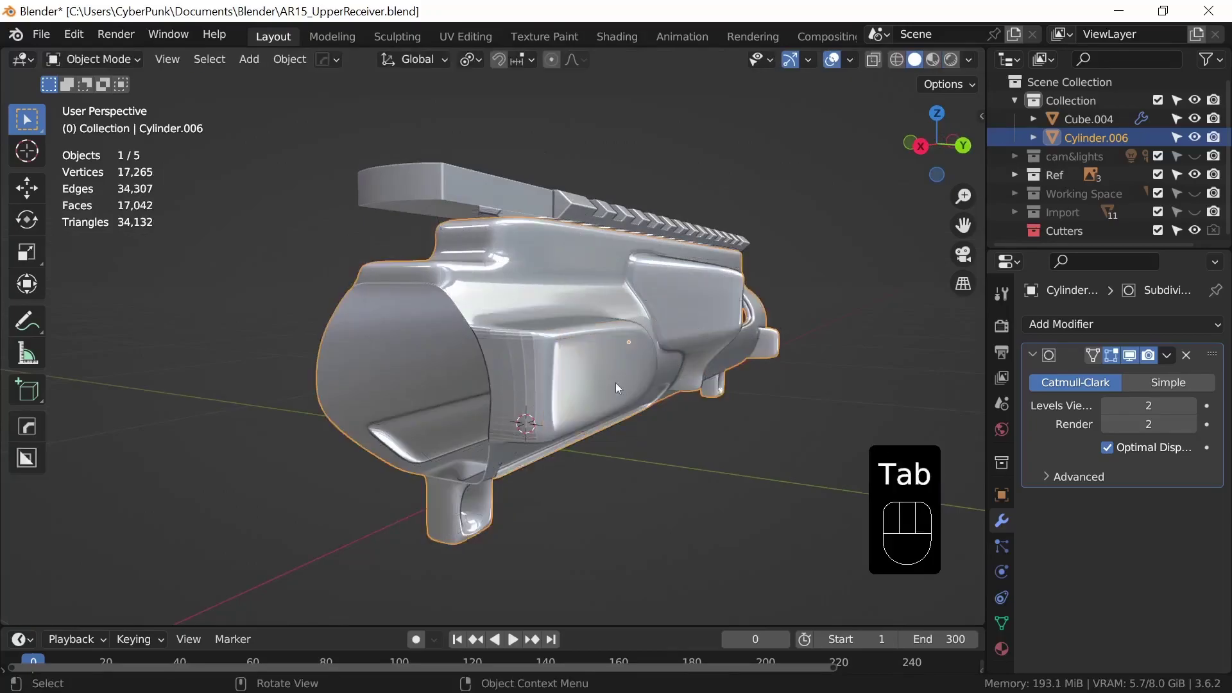
# Step: Return to editing the receiver mesh and move the flattened outer faces of the side block along global Y
pyautogui.rightClick(597, 388)
pyautogui.click(577, 354)
pyautogui.press('Tab')
pyautogui.moveTo(616, 385)
pyautogui.mouseDown(button='middle')
pyautogui.moveTo(687, 441)
pyautogui.moveTo(602, 385)
pyautogui.mouseUp(button='middle')
pyautogui.scroll(3, 700, 437)
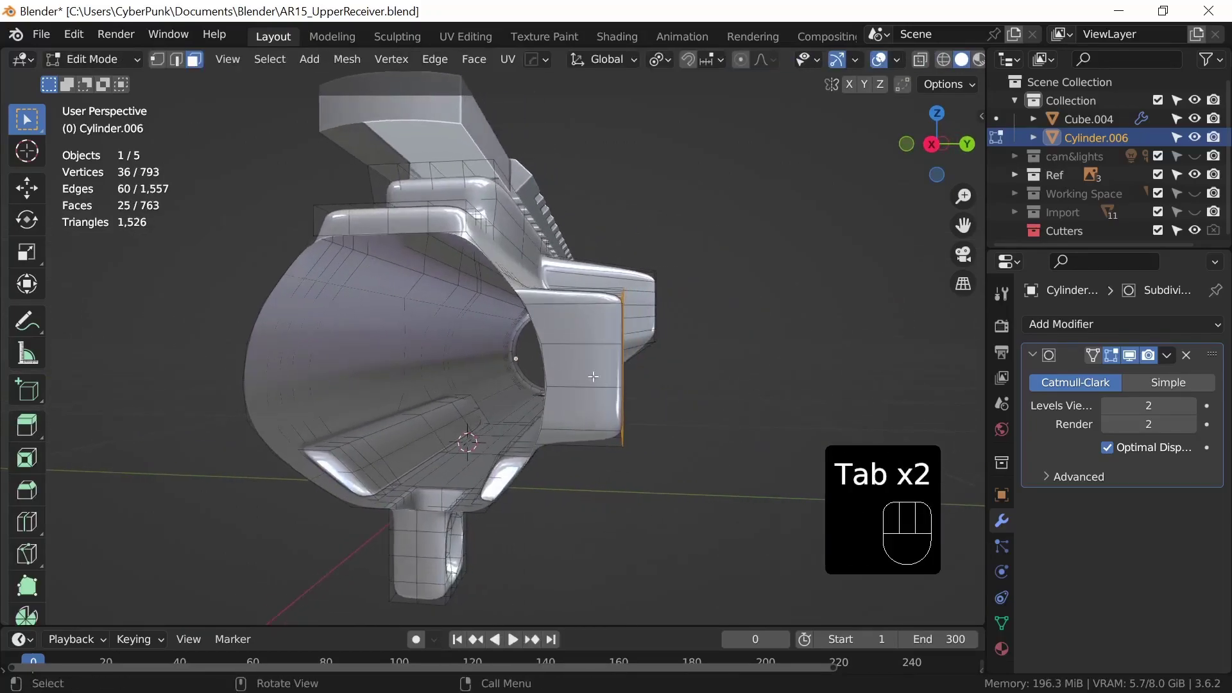
pyautogui.moveTo(645, 452)
pyautogui.keyDown('ctrl'); pyautogui.mouseDown(button='middle')
pyautogui.moveTo(671, 492)
pyautogui.moveTo(644, 469)
pyautogui.mouseUp(button='middle'); pyautogui.keyUp('ctrl')
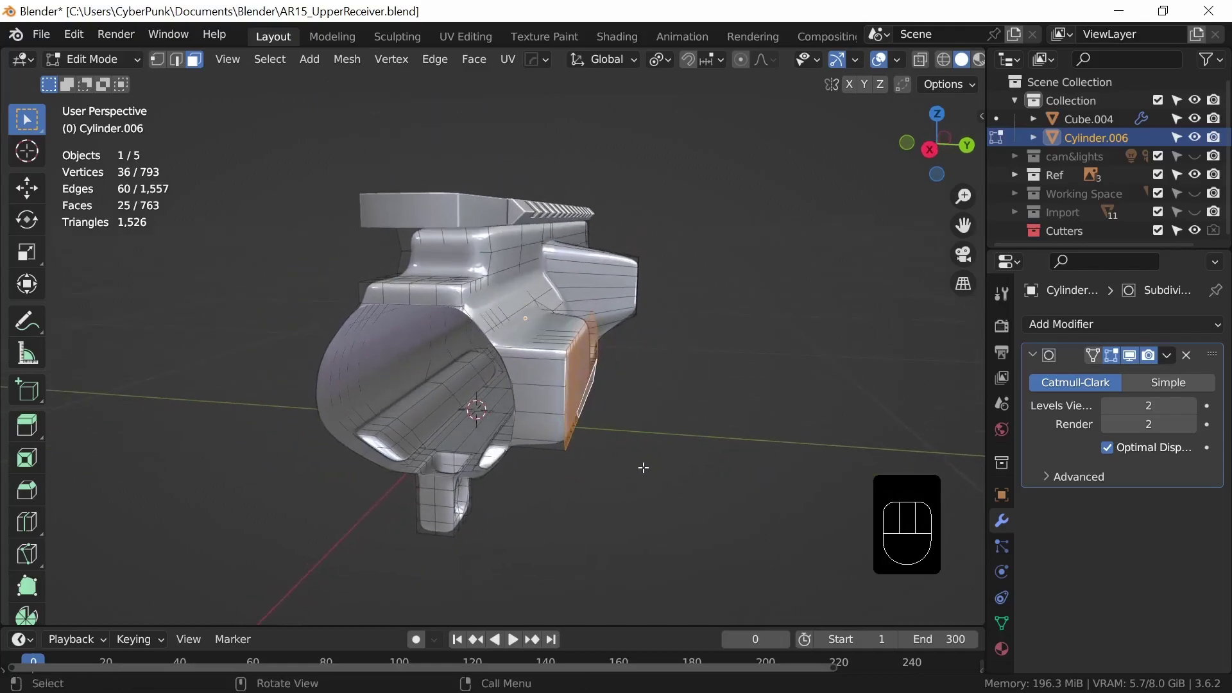
pyautogui.press('g')
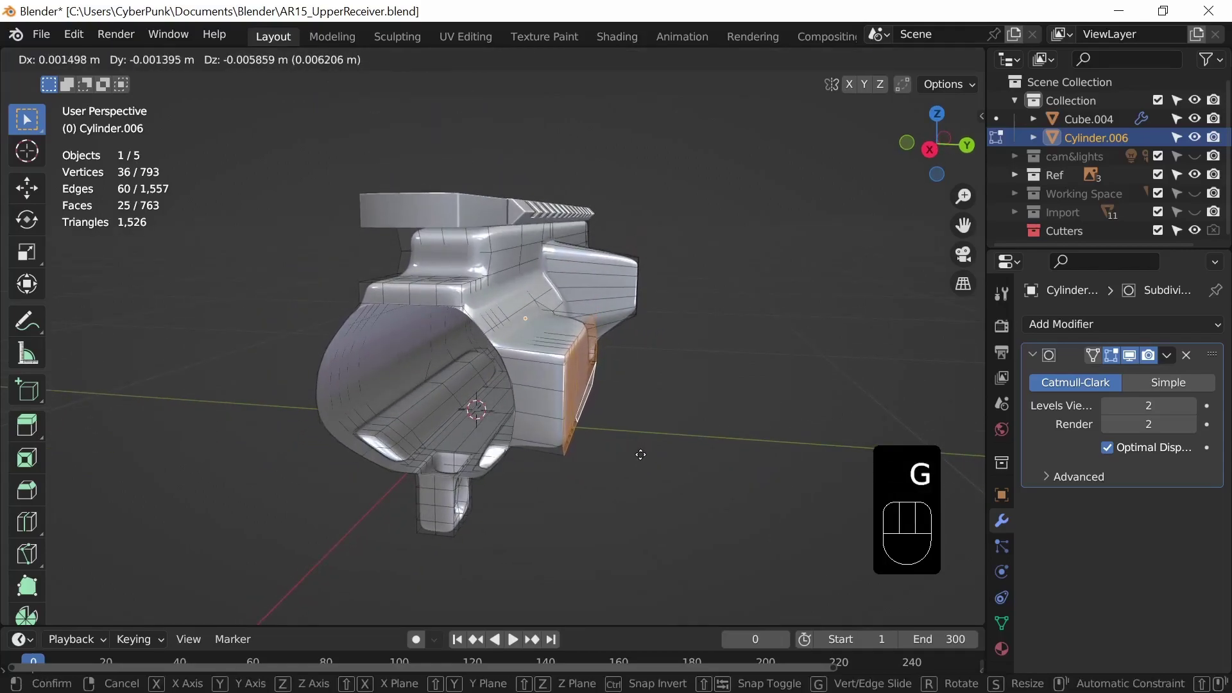
pyautogui.press('y')
pyautogui.click(652, 461)
# Step: Add an edge loop around the side block midway through its depth, and flatten it by scaling to 0 along global Y
pyautogui.moveTo(652, 462); pyautogui.dragTo(601, 376, button='middle')
pyautogui.hotkey('ctrl', 'r')
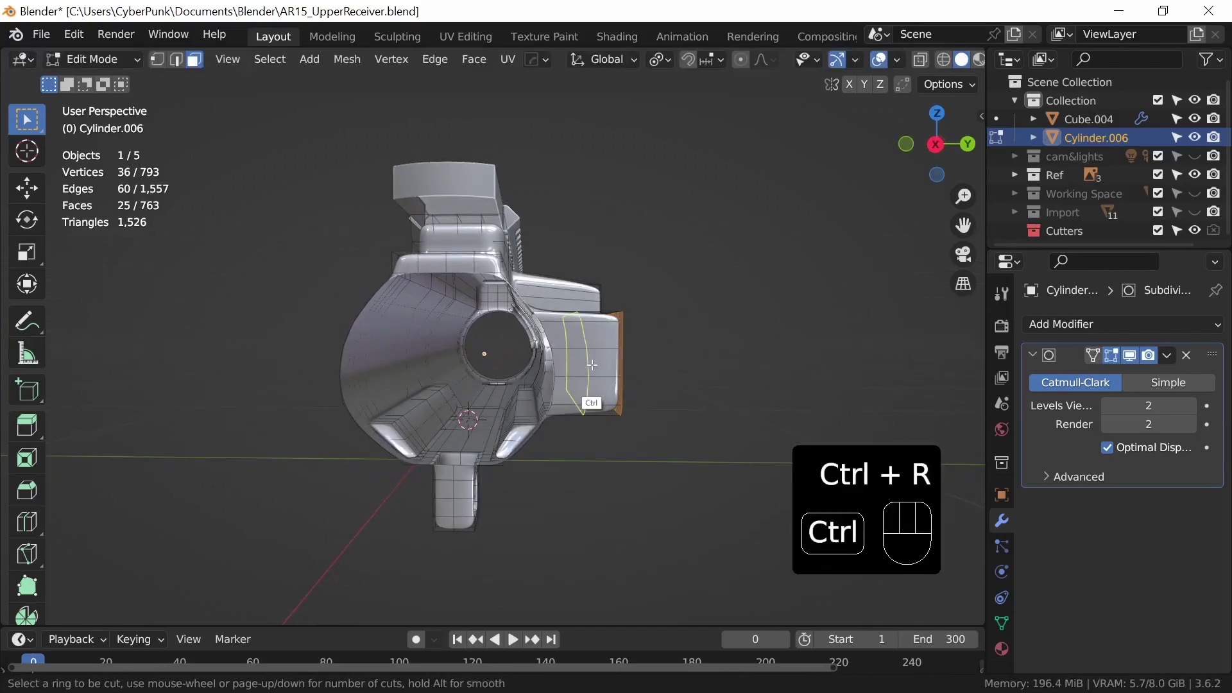
pyautogui.click(598, 373)
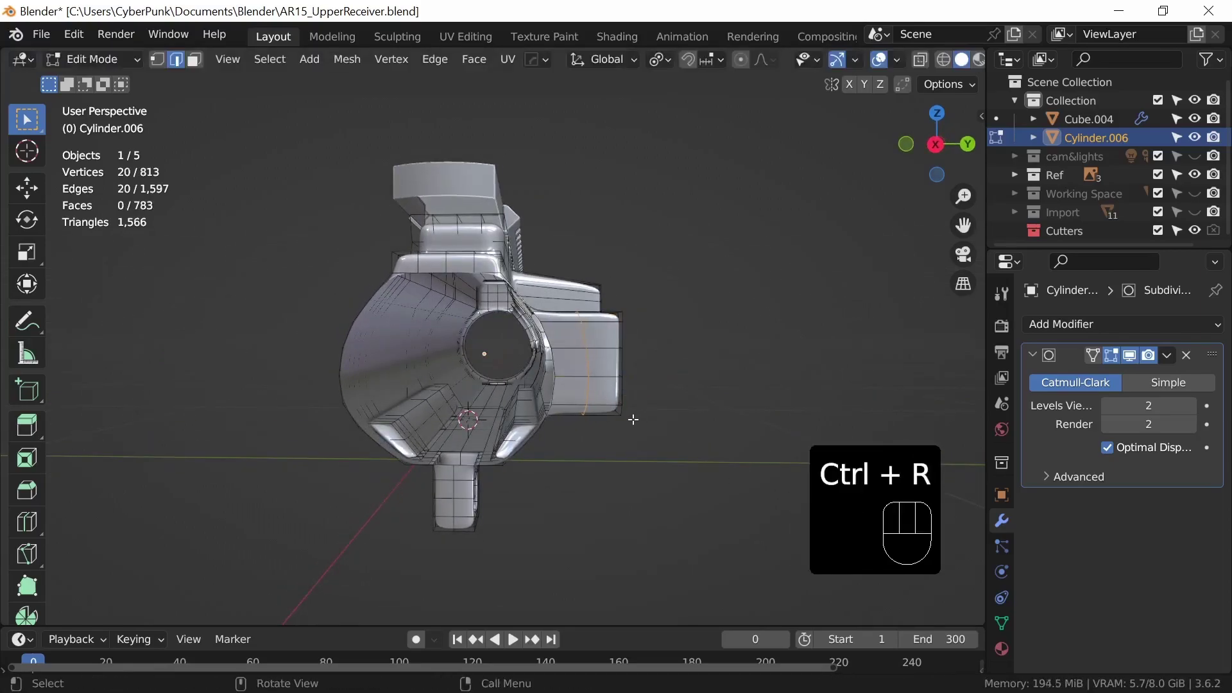
pyautogui.press('s')
pyautogui.press('y')
pyautogui.press('0')
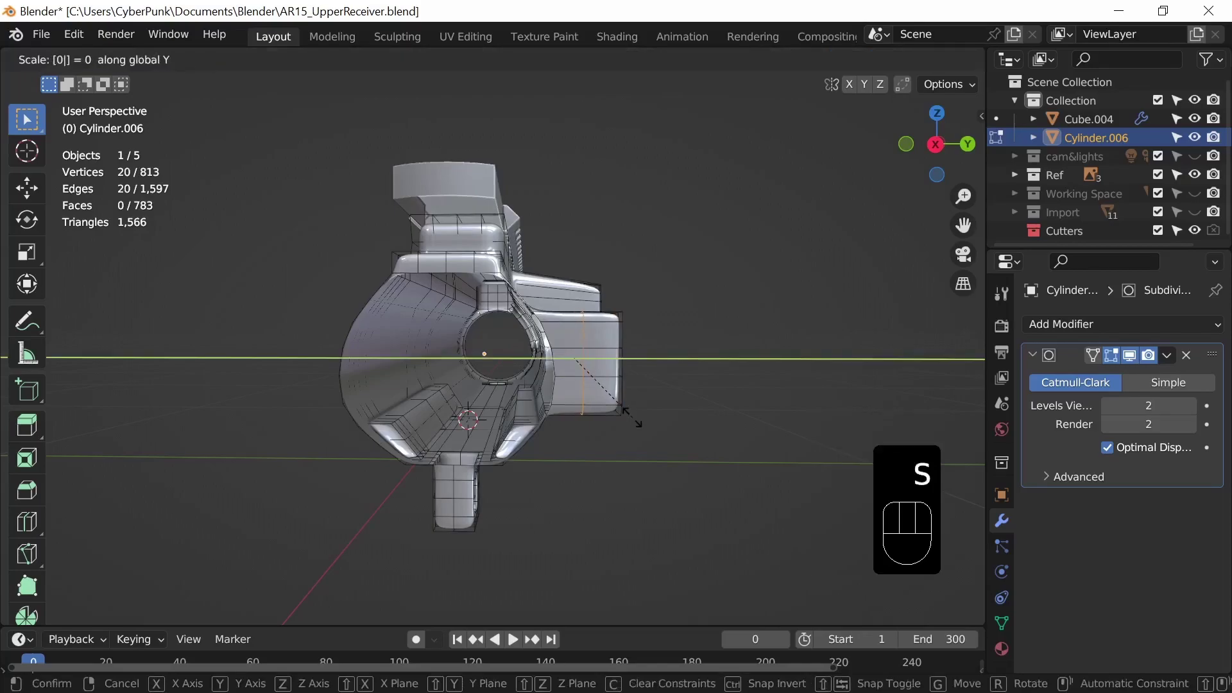
pyautogui.click(635, 418)
# Step: Cut a centered lengthwise edge loop through the middle row of faces on the side block
pyautogui.moveTo(675, 436); pyautogui.dragTo(632, 365, button='middle')
pyautogui.moveTo(635, 437)
pyautogui.mouseDown(button='middle')
pyautogui.moveTo(687, 447)
pyautogui.moveTo(640, 452)
pyautogui.mouseUp(button='middle')
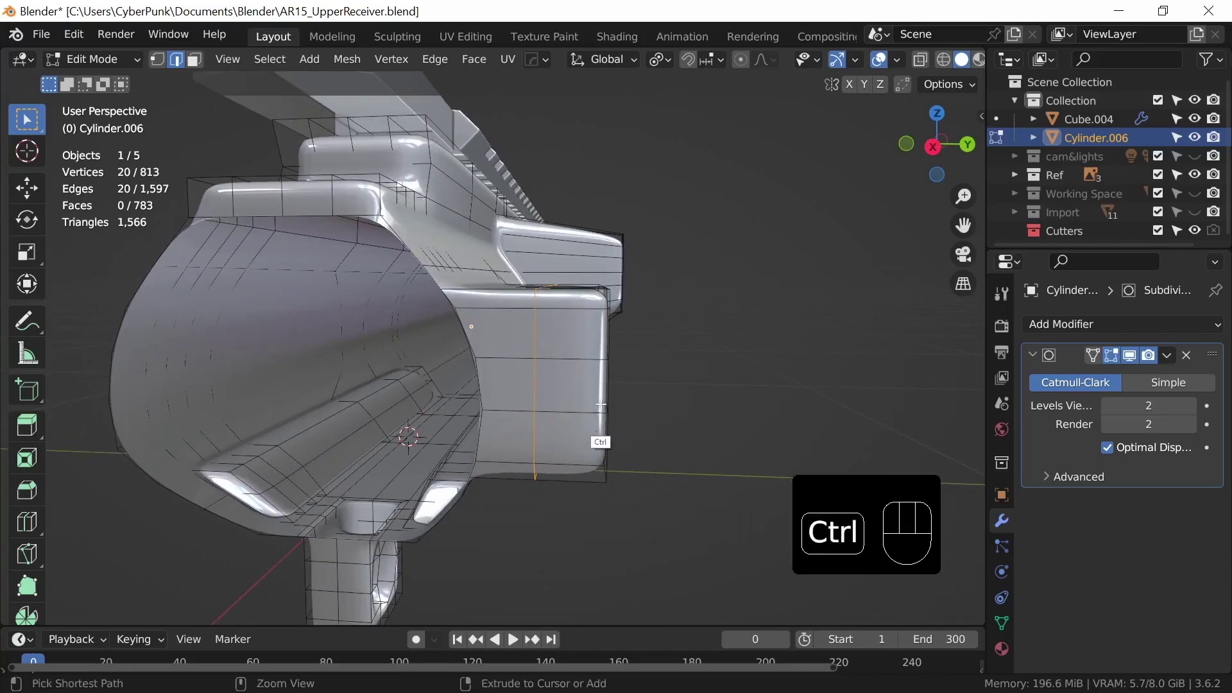
pyautogui.hotkey('ctrl', 'r')
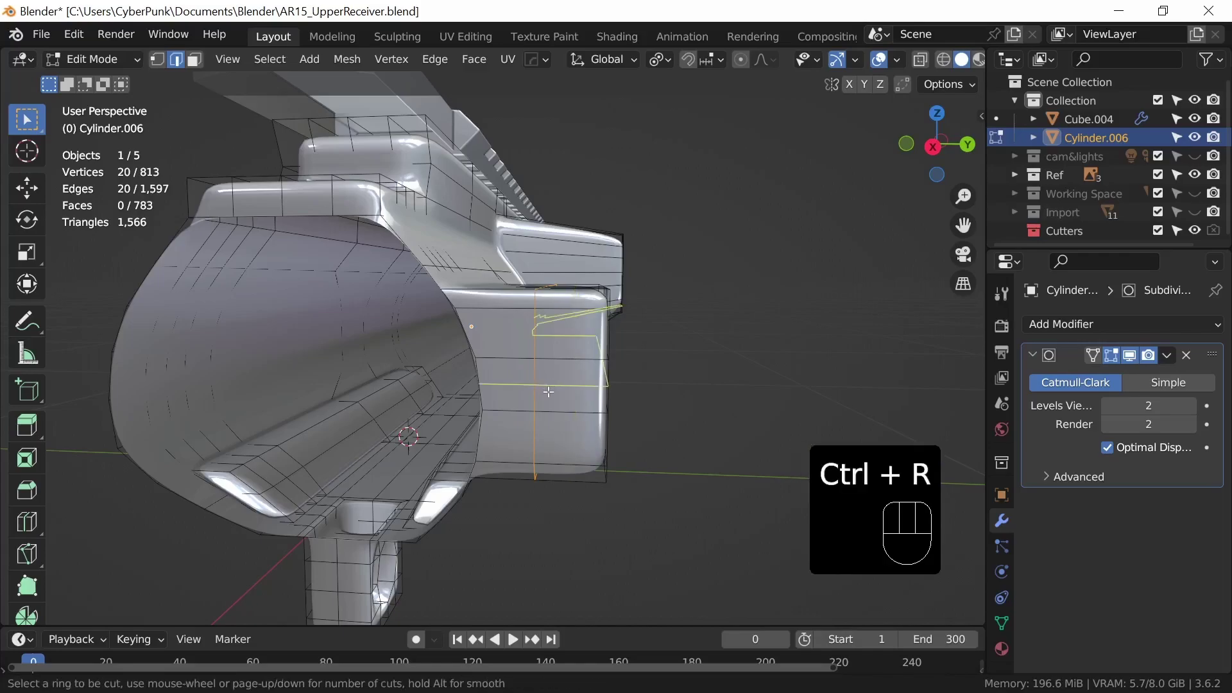
pyautogui.click(550, 391)
pyautogui.rightClick(556, 390)
pyautogui.moveTo(685, 418); pyautogui.dragTo(653, 434, button='middle')
# Step: Try insetting the four middle faces on the side block's end at the receiver opening, and undo it
pyautogui.press('3')
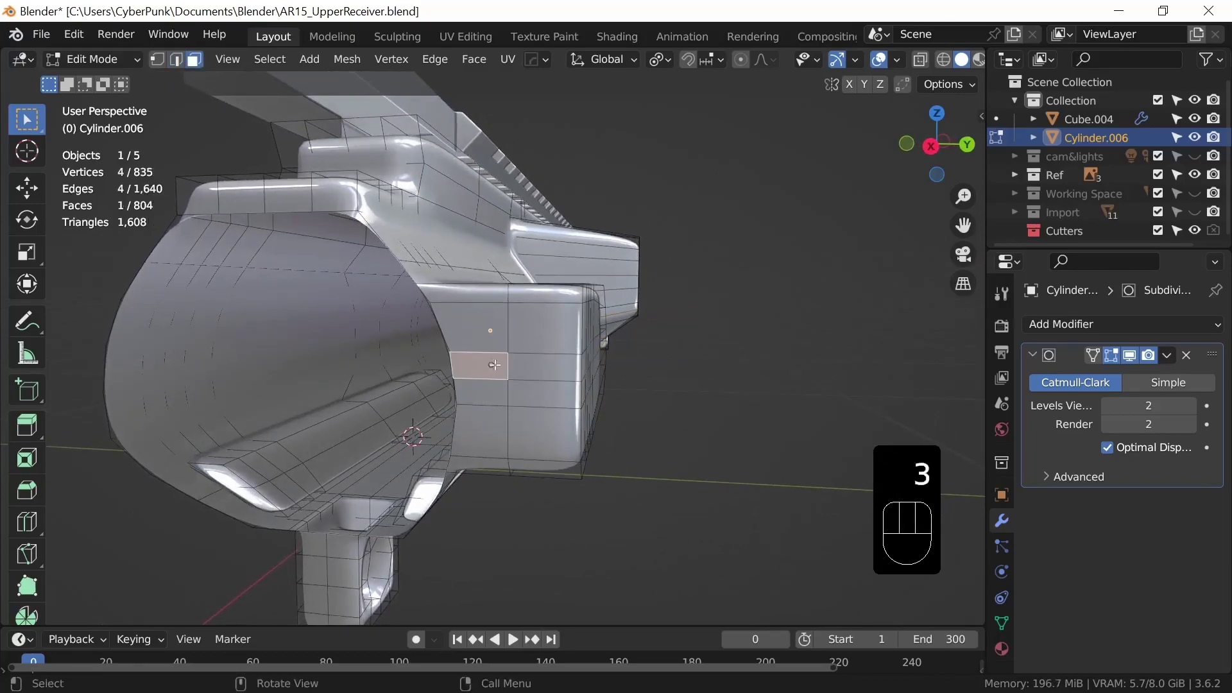
pyautogui.keyDown('shift'); pyautogui.click(493, 365); pyautogui.keyUp('shift')
pyautogui.keyDown('shift'); pyautogui.click(542, 367); pyautogui.keyUp('shift')
pyautogui.keyDown('shift'); pyautogui.click(539, 393); pyautogui.keyUp('shift')
pyautogui.keyDown('shift'); pyautogui.click(488, 393); pyautogui.keyUp('shift')
pyautogui.moveTo(673, 468)
pyautogui.mouseDown(button='middle')
pyautogui.moveTo(693, 479)
pyautogui.moveTo(690, 460)
pyautogui.moveTo(662, 475)
pyautogui.mouseUp(button='middle')
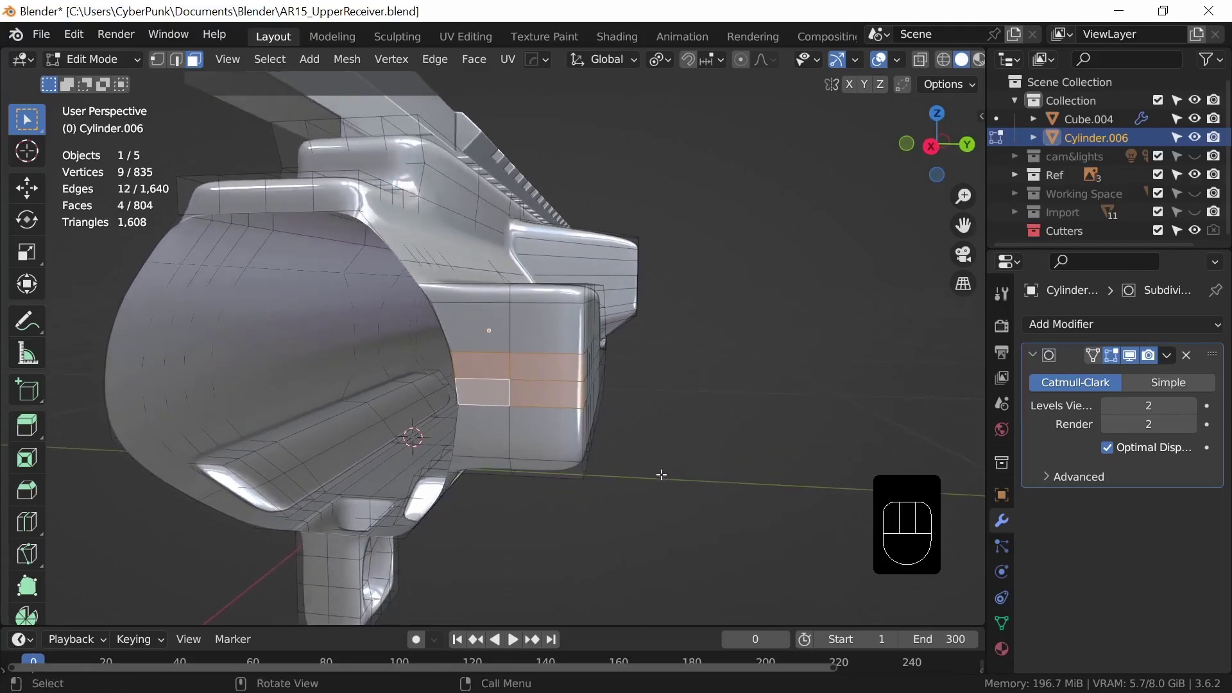
pyautogui.press('i')
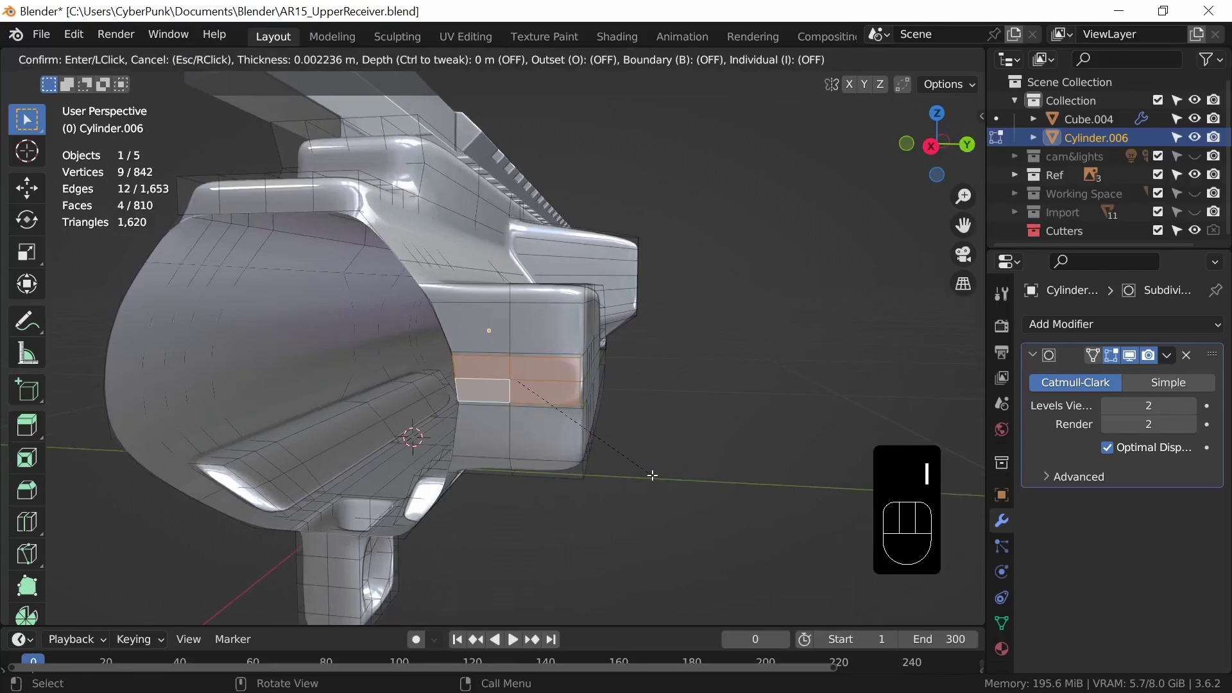
pyautogui.rightClick(652, 470)
pyautogui.hotkey('ctrl', 'z')
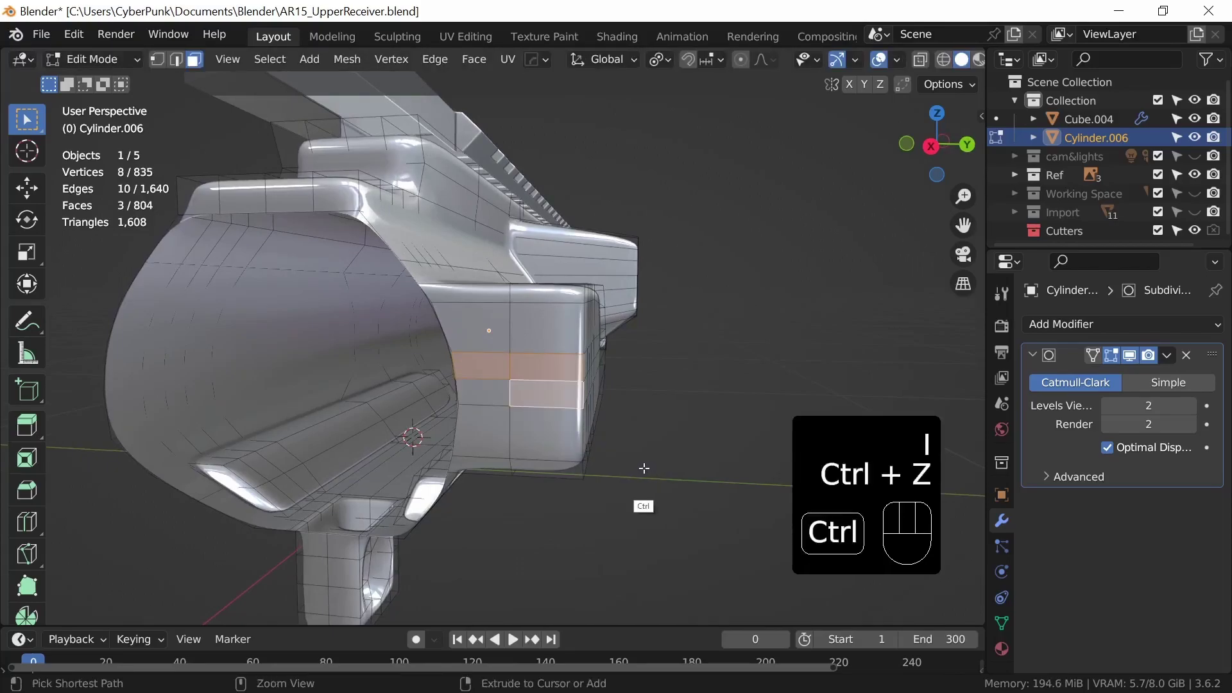
pyautogui.keyDown('shift'); pyautogui.click(488, 396); pyautogui.keyUp('shift')
pyautogui.keyDown('ctrl'); pyautogui.moveTo(622, 436); pyautogui.dragTo(635, 482, button='middle'); pyautogui.keyUp('ctrl')
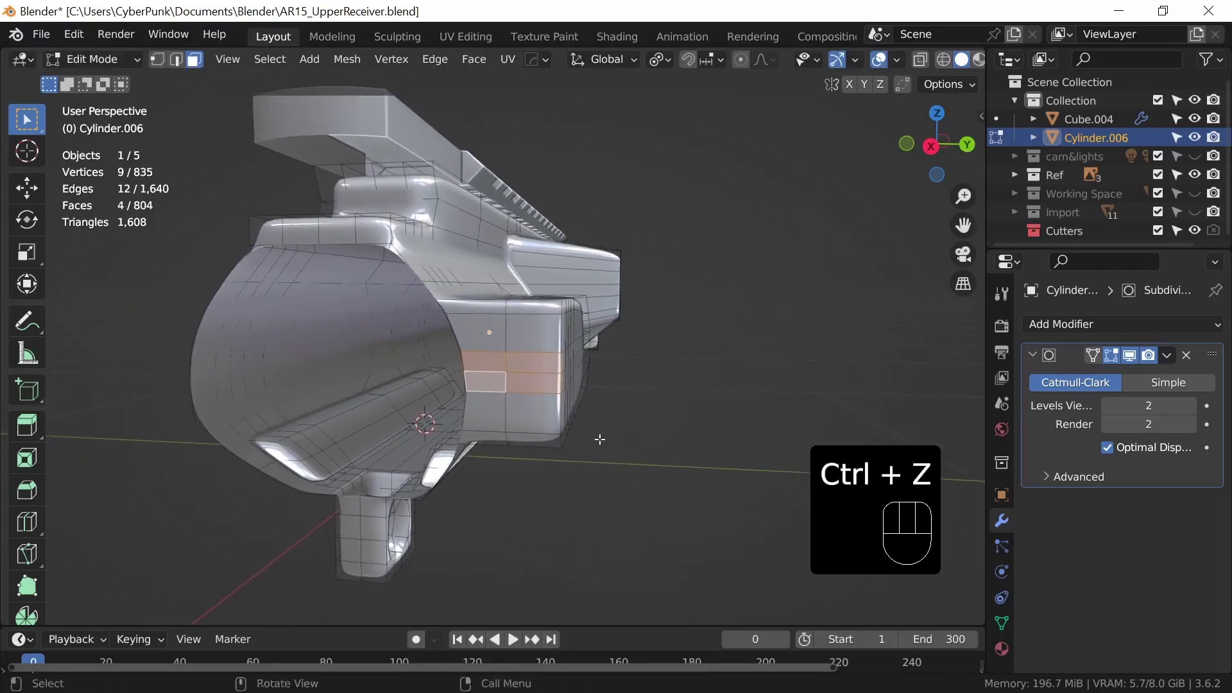
pyautogui.keyDown('shift'); pyautogui.click(500, 337); pyautogui.keyUp('shift')
pyautogui.keyDown('shift'); pyautogui.click(537, 339); pyautogui.keyUp('shift')
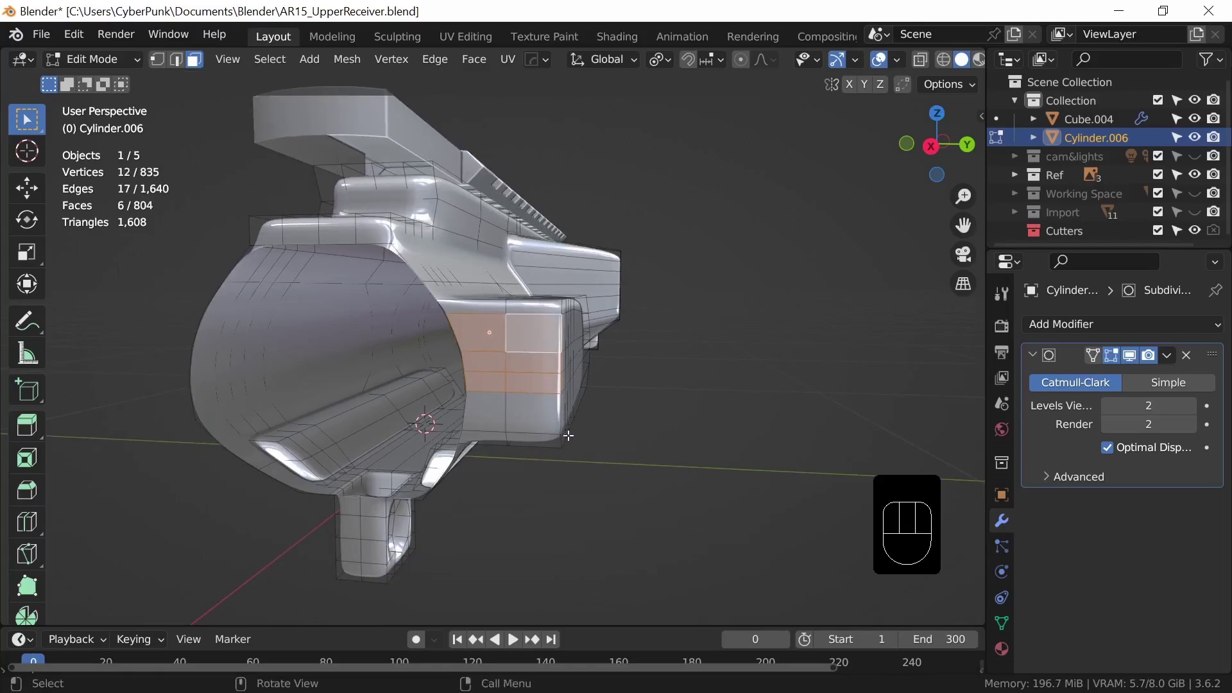
# Step: Select the vertical edge loop through the middle of the block's end face and bevel it about 0.03 m with 2 segments
pyautogui.press('2')
pyautogui.keyDown('alt'); pyautogui.click(507, 411); pyautogui.keyUp('alt')
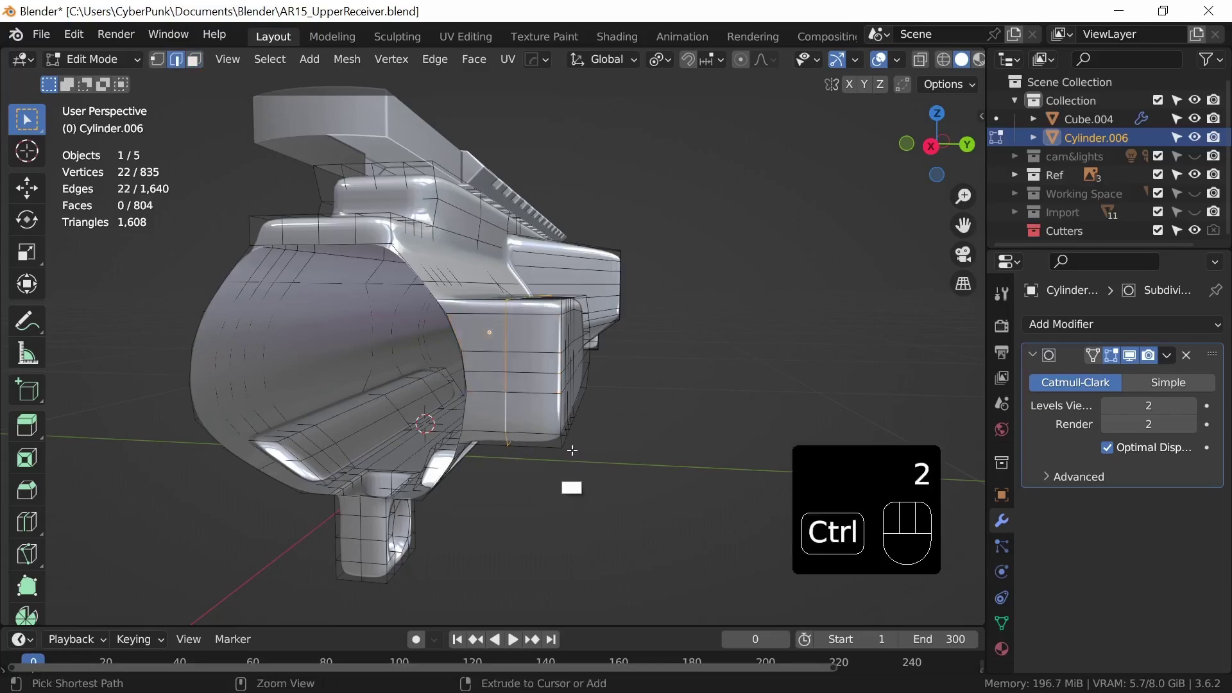
pyautogui.hotkey('ctrl', 'b')
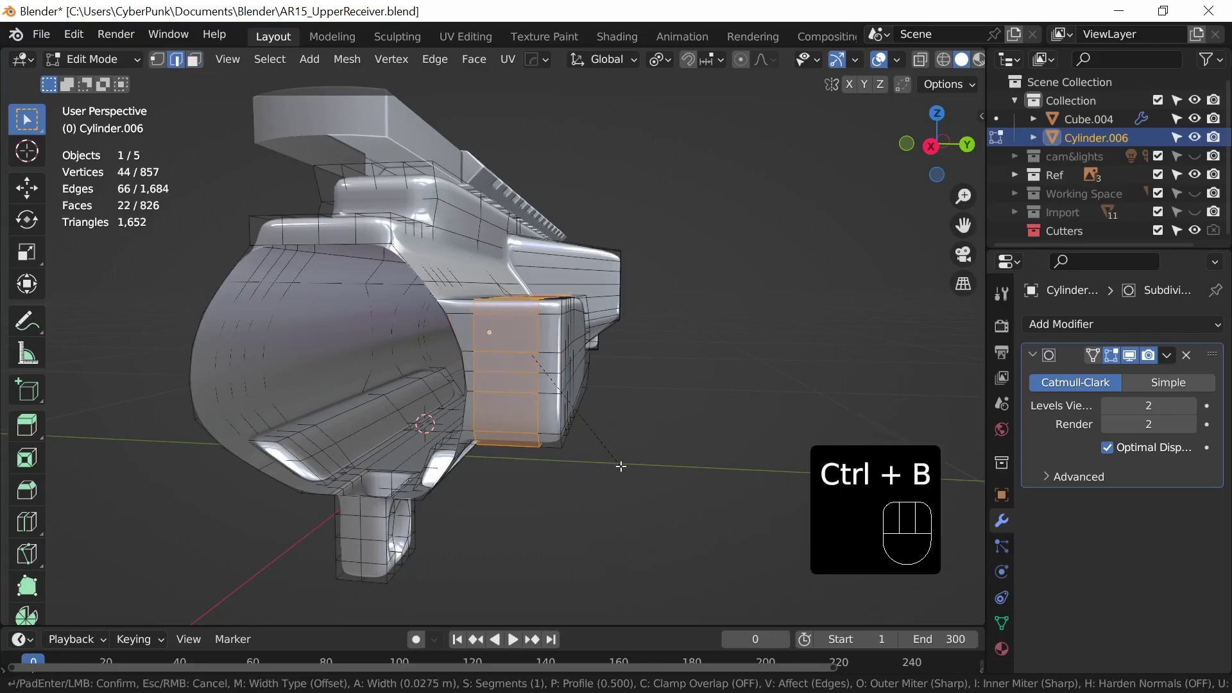
pyautogui.scroll(1, 619, 468)
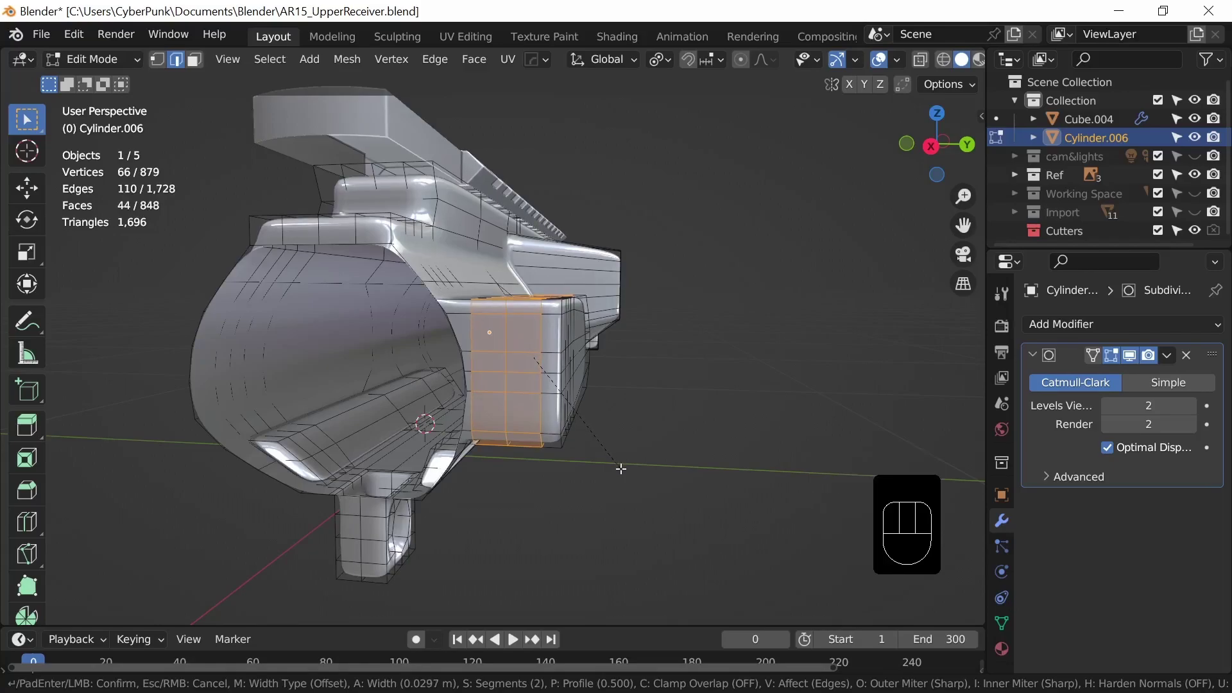
pyautogui.press('shift')
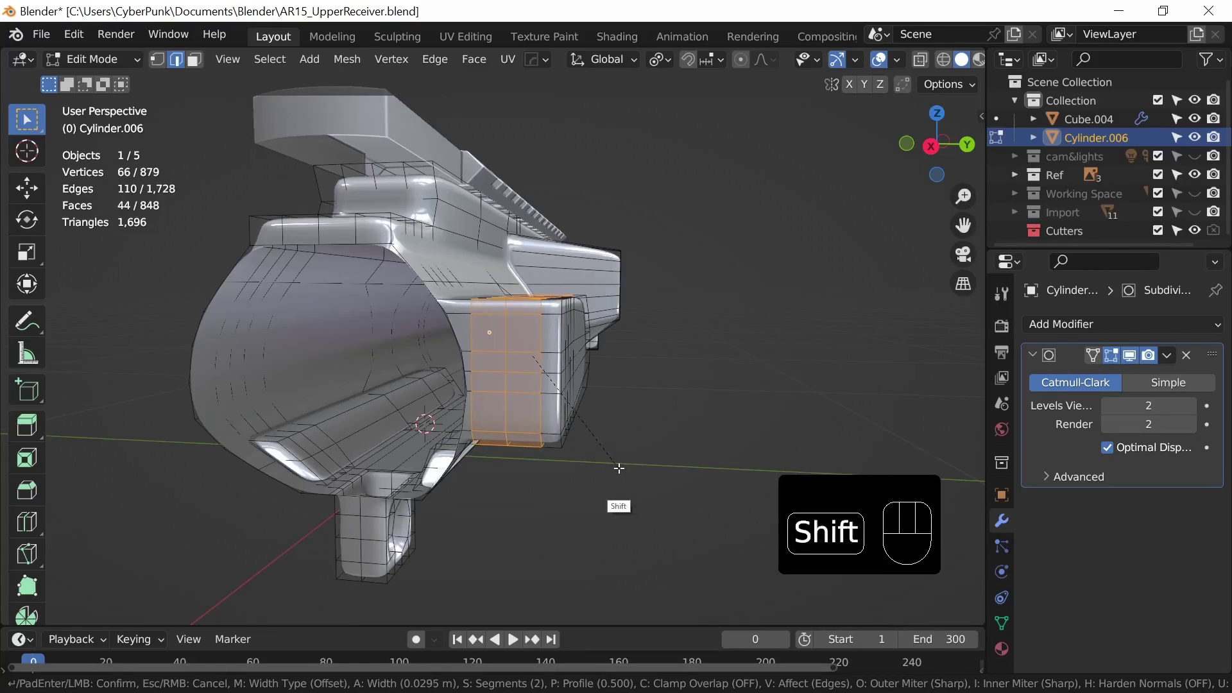
pyautogui.keyDown('shift'); pyautogui.click(619, 468); pyautogui.keyUp('shift')
# Step: Select the four central faces on the block's end and shape them into a circle with LoopTools Circle
pyautogui.moveTo(618, 464); pyautogui.dragTo(578, 406, button='middle')
pyautogui.press('3')
pyautogui.click(547, 362)
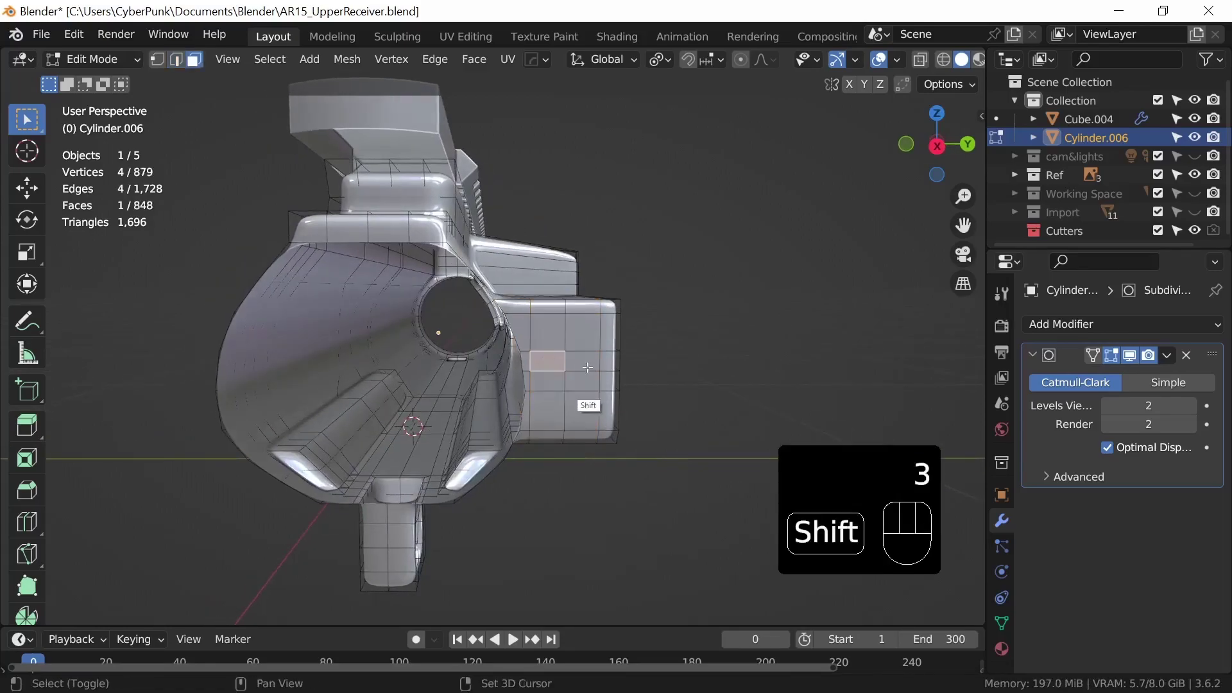
pyautogui.keyDown('shift'); pyautogui.click(581, 385); pyautogui.keyUp('shift')
pyautogui.keyDown('shift'); pyautogui.click(553, 383); pyautogui.keyUp('shift')
pyautogui.moveTo(662, 460); pyautogui.dragTo(603, 428, button='middle')
pyautogui.rightClick(528, 379)
pyautogui.moveTo(531, 280)
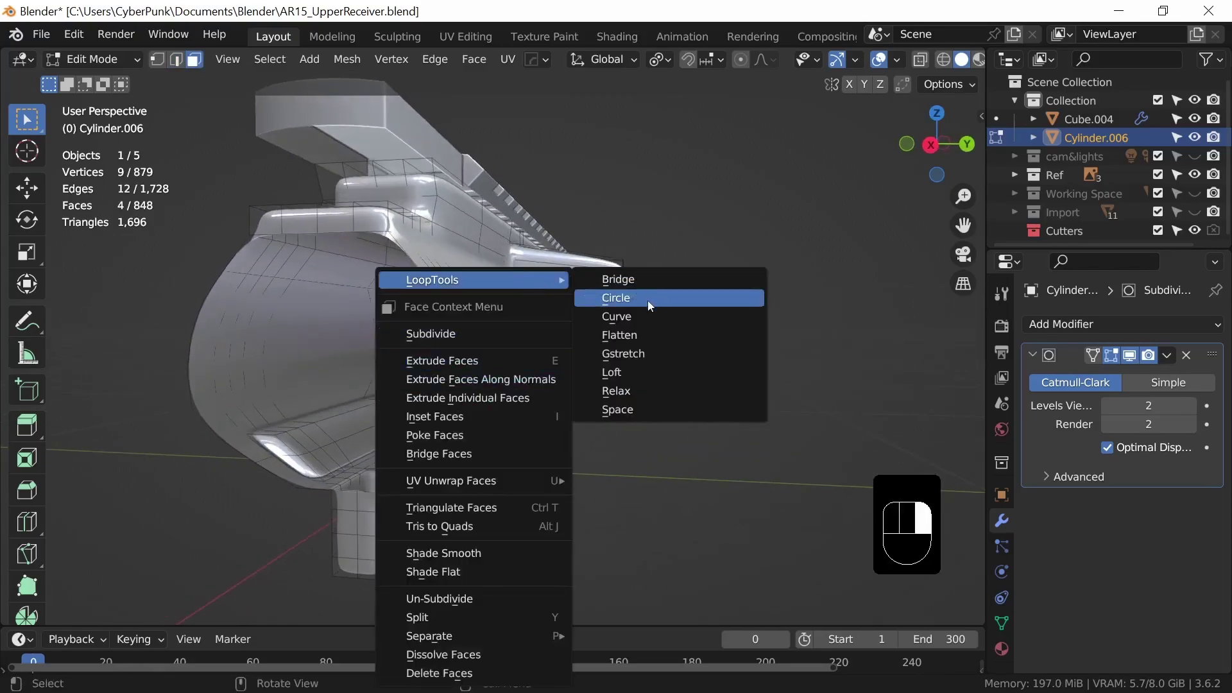
pyautogui.click(645, 300)
# Step: Enlarge the circular faces in Right Orthographic view and shift them so they sit centered on the block's end
pyautogui.moveTo(603, 447)
pyautogui.mouseDown(button='middle')
pyautogui.moveTo(448, 435)
pyautogui.moveTo(600, 462)
pyautogui.mouseUp(button='middle')
pyautogui.keyDown('ctrl'); pyautogui.moveTo(680, 465); pyautogui.dragTo(563, 395, button='middle'); pyautogui.keyUp('ctrl')
pyautogui.press('s')
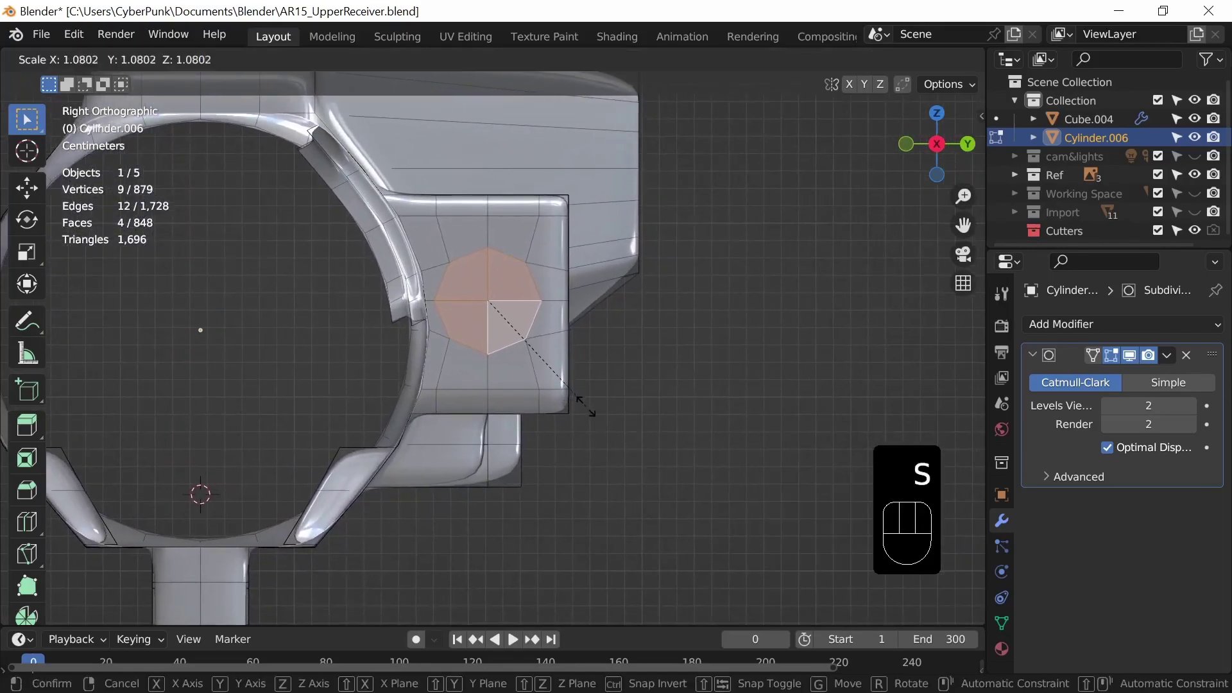
pyautogui.press('g')
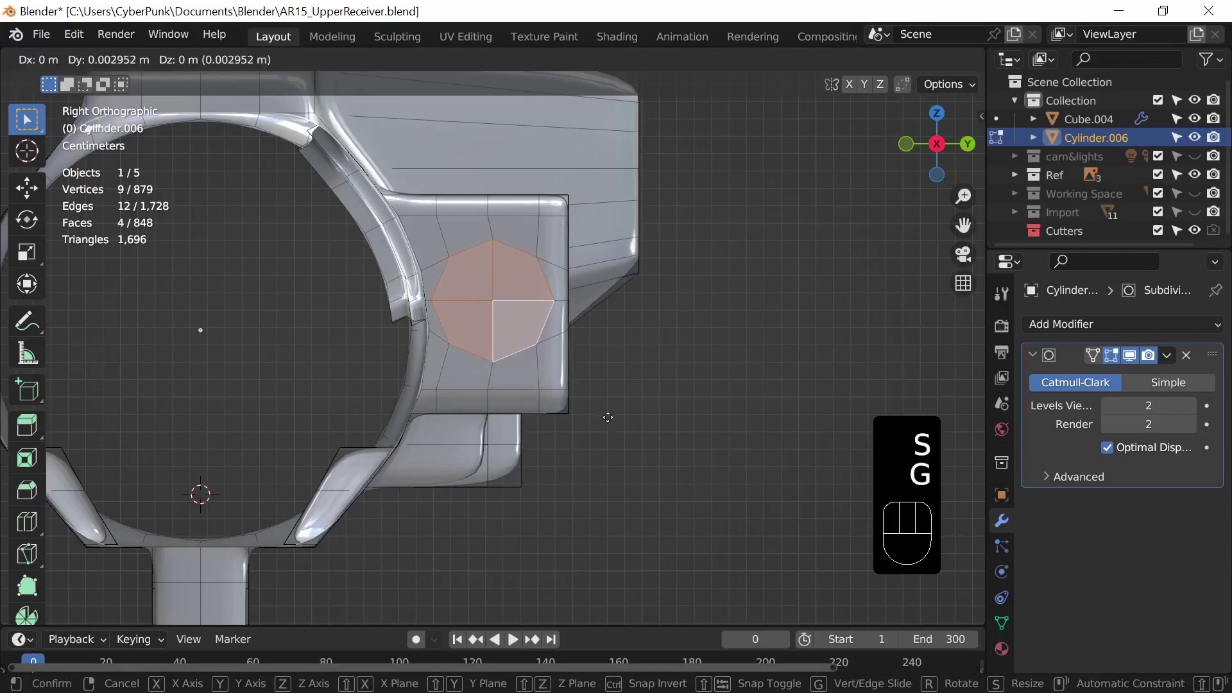
pyautogui.press('s')
pyautogui.press('g')
pyautogui.click(627, 437)
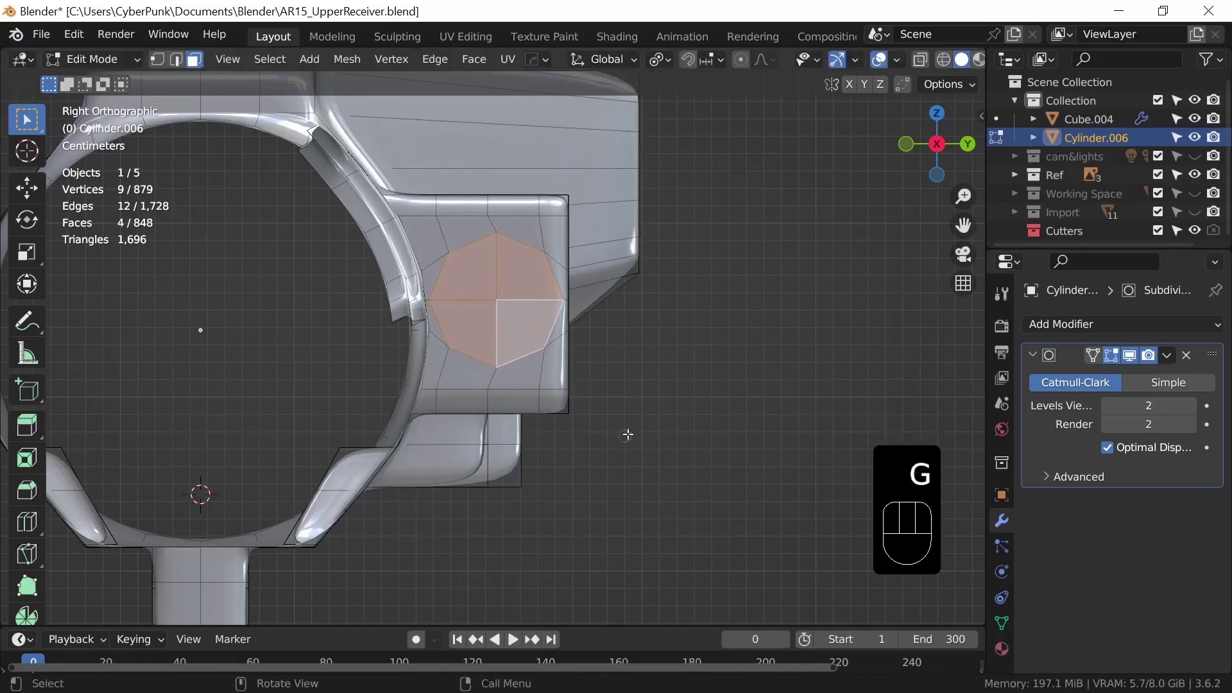
pyautogui.press('s')
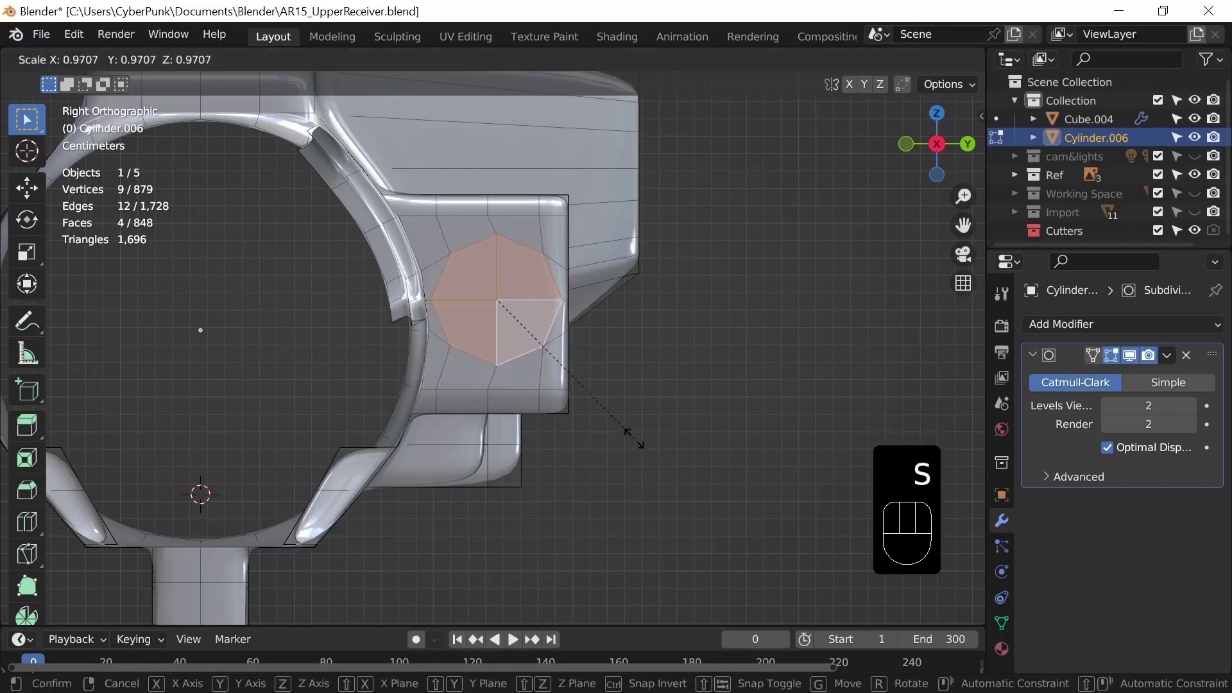
pyautogui.click(634, 437)
pyautogui.press('g')
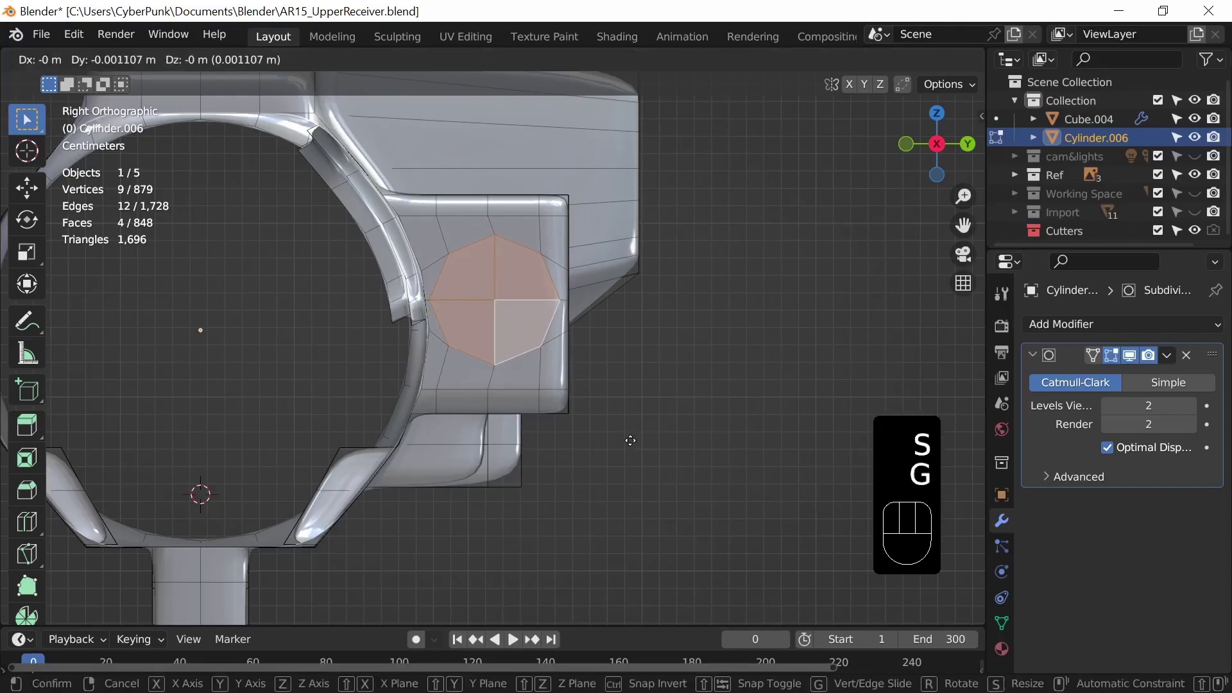
pyautogui.click(630, 440)
# Step: Extrude the circular faces about 0.09 m into the block and delete the faces at the hole's inner end
pyautogui.moveTo(644, 440); pyautogui.dragTo(549, 509, button='middle')
pyautogui.press('e')
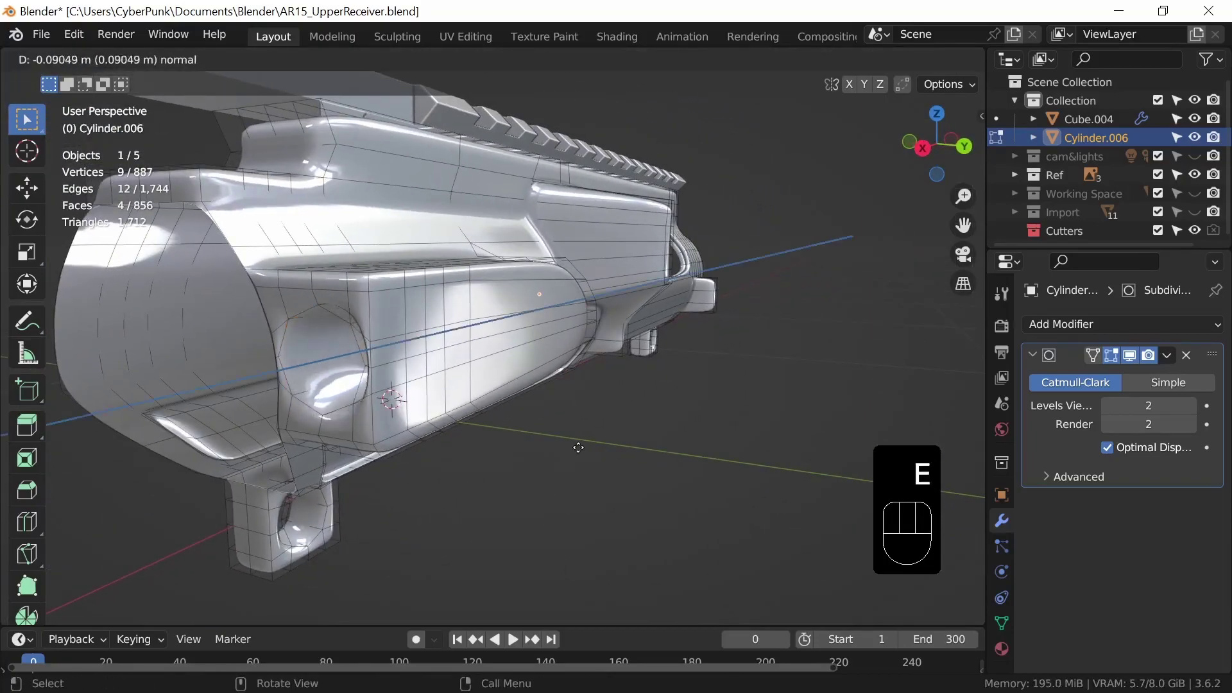
pyautogui.click(624, 433)
pyautogui.press('x')
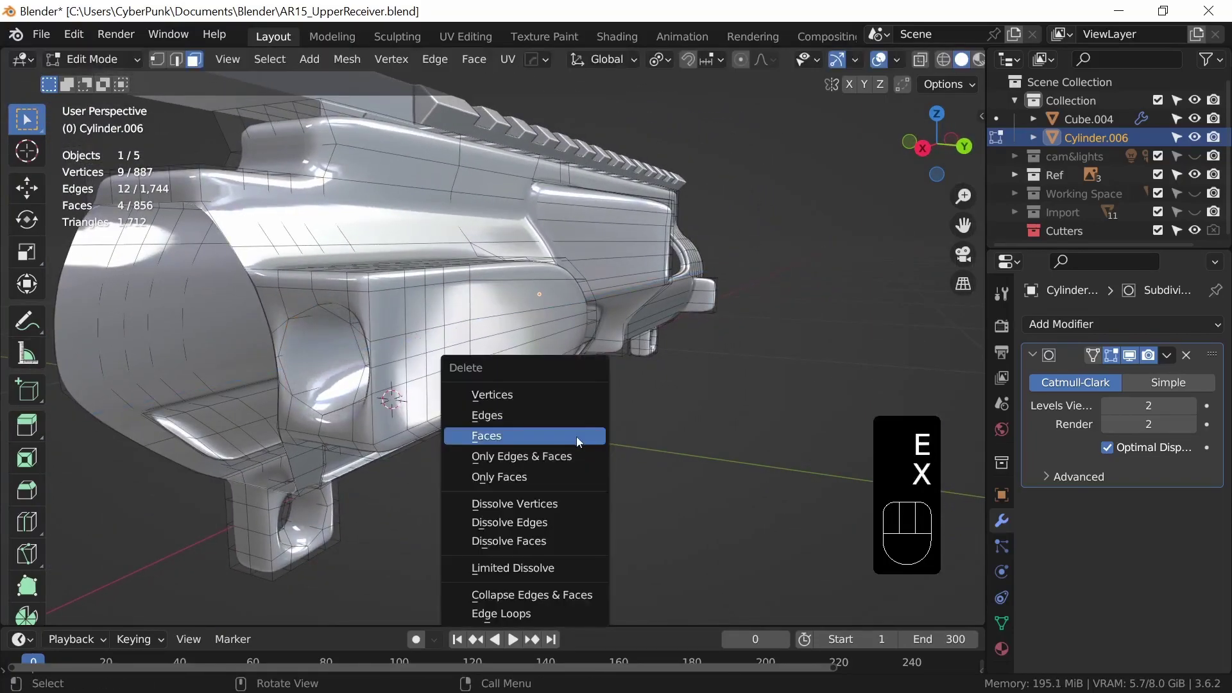
pyautogui.click(511, 438)
# Step: Turn off the Subdivision modifier's viewport display and edge-slide the innermost edge path on the block's rounded far end
pyautogui.moveTo(513, 441); pyautogui.dragTo(662, 401, button='middle')
pyautogui.press('Tab')
pyautogui.press('Tab')
pyautogui.press('2')
pyautogui.click(666, 361)
pyautogui.keyDown('ctrl'); pyautogui.click(645, 331); pyautogui.keyUp('ctrl')
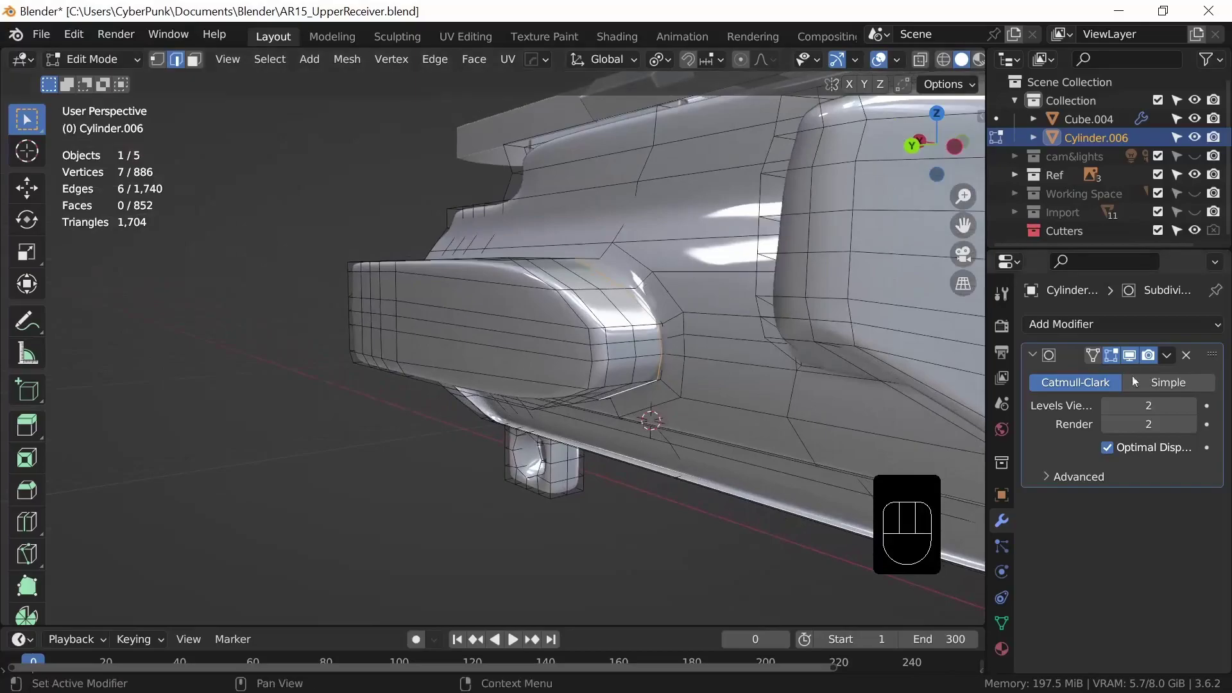
pyautogui.click(1131, 355)
pyautogui.moveTo(737, 454); pyautogui.dragTo(709, 501, button='middle')
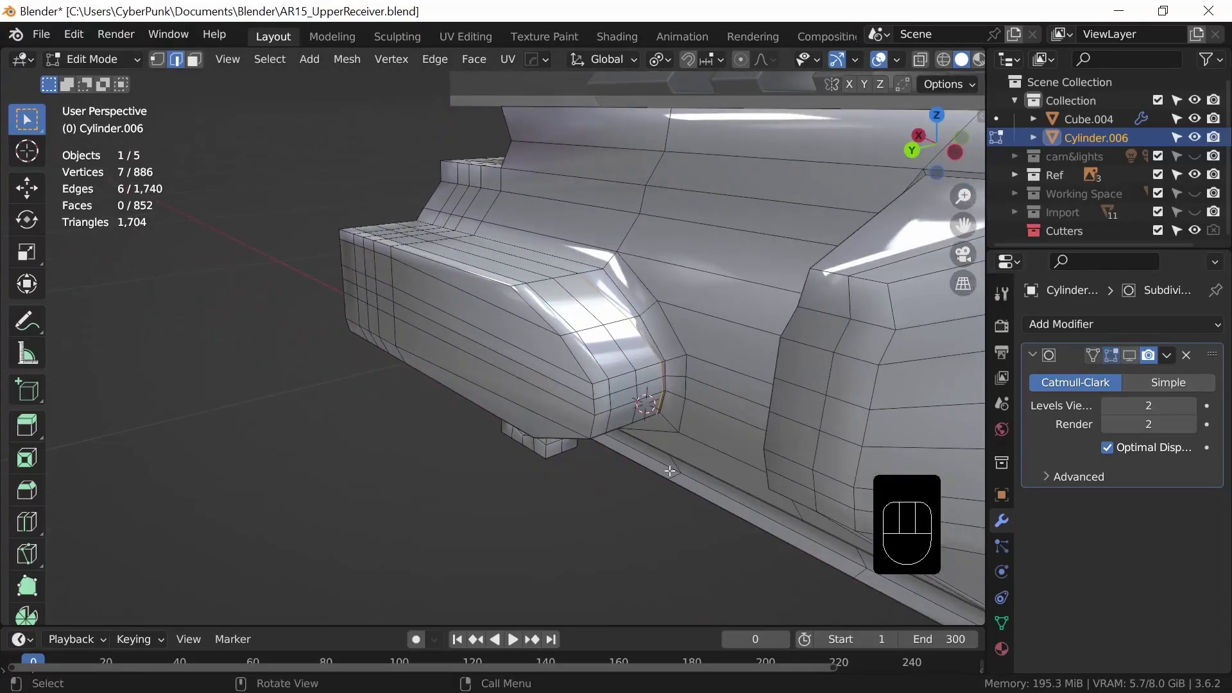
pyautogui.press('g')
pyautogui.press('g')
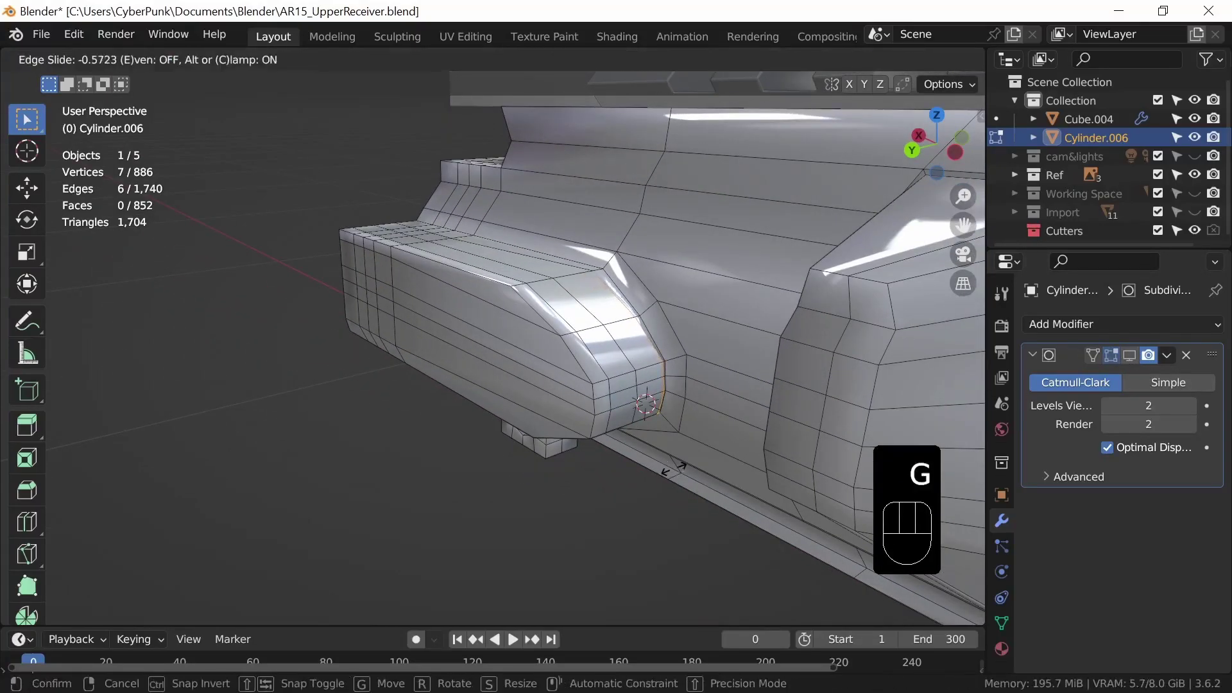
pyautogui.click(676, 468)
# Step: Edge-slide the next two edge paths on the block's rounded end toward its inner edge, where it meets the receiver
pyautogui.moveTo(586, 305); pyautogui.dragTo(649, 473, button='middle')
pyautogui.press('g')
pyautogui.press('g')
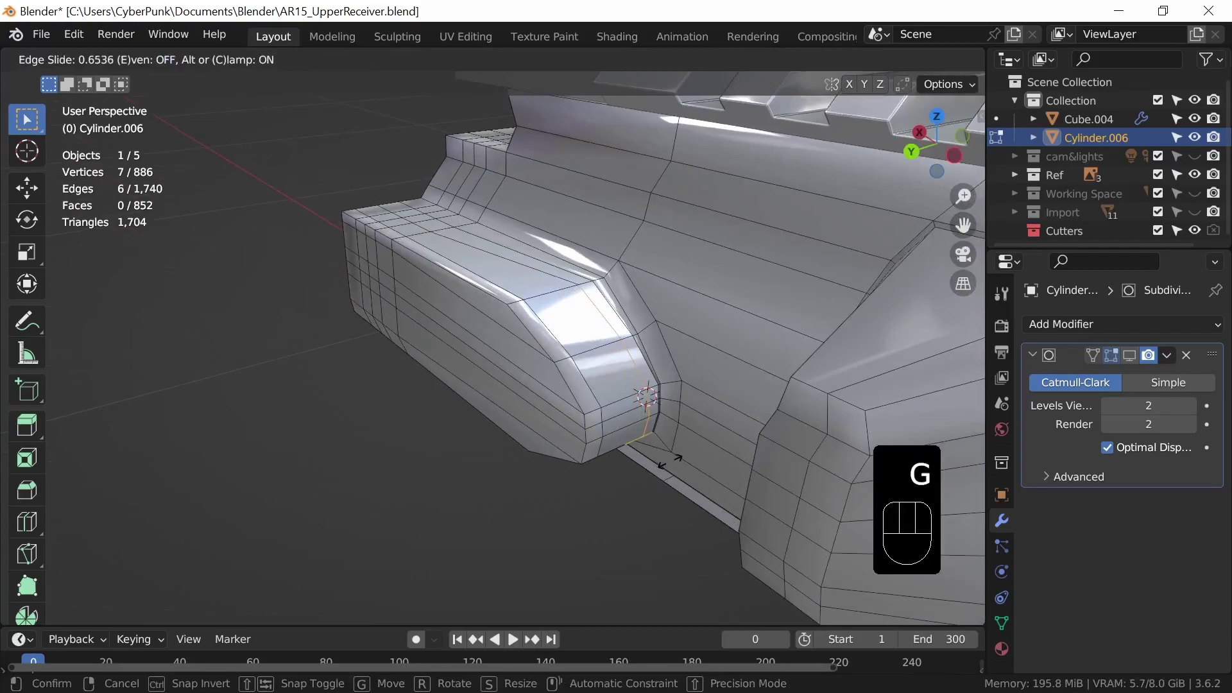
pyautogui.keyDown('shift'); pyautogui.click(679, 459); pyautogui.keyUp('shift')
pyautogui.click(627, 434)
pyautogui.moveTo(651, 449); pyautogui.dragTo(691, 329, button='middle')
pyautogui.moveTo(620, 311); pyautogui.dragTo(652, 435, button='middle')
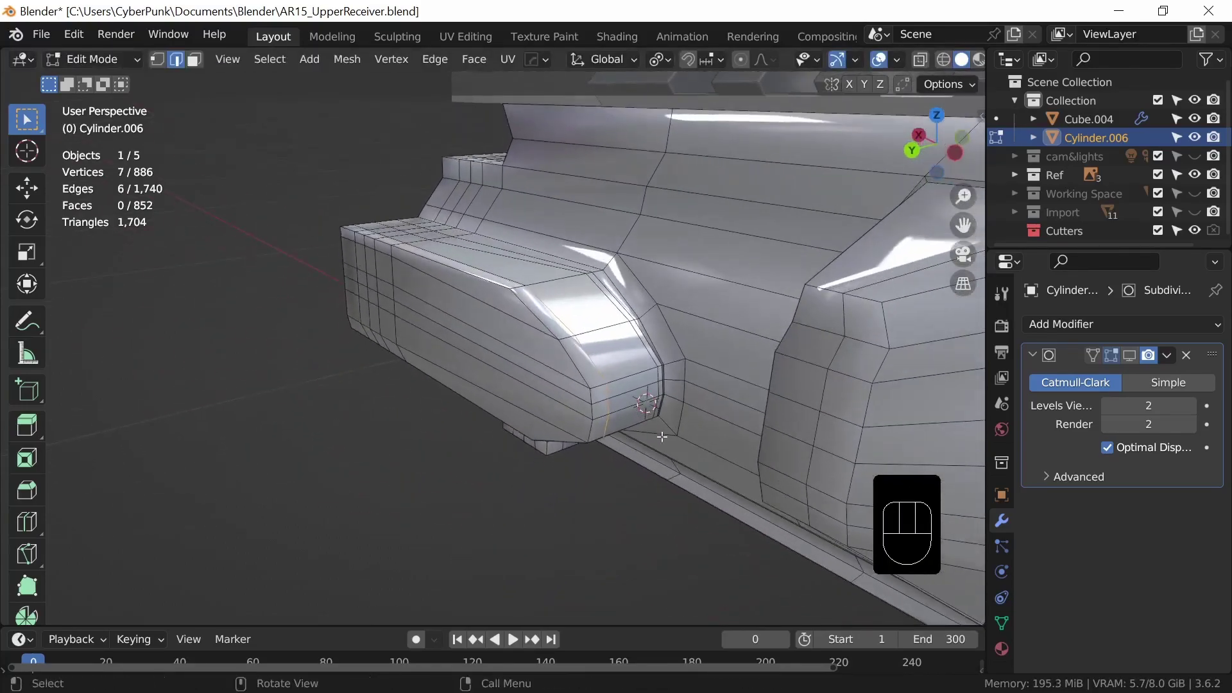
pyautogui.press('g')
pyautogui.press('g')
pyautogui.click(678, 440)
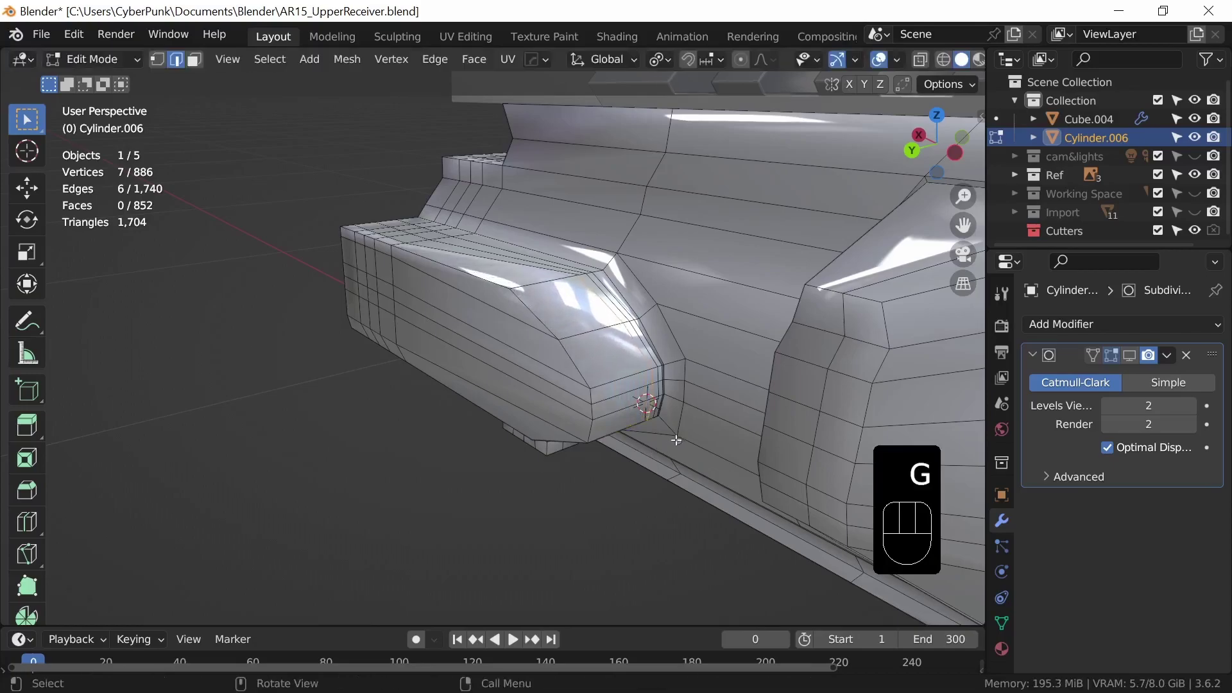
# Step: Select the following edge path across the block's side and edge-slide it toward the rounded far end
pyautogui.moveTo(658, 461)
pyautogui.mouseDown(button='middle')
pyautogui.moveTo(628, 316)
pyautogui.moveTo(636, 459)
pyautogui.moveTo(660, 449)
pyautogui.mouseUp(button='middle')
pyautogui.keyDown('ctrl'); pyautogui.click(614, 308); pyautogui.keyUp('ctrl')
pyautogui.press('g')
pyautogui.press('g')
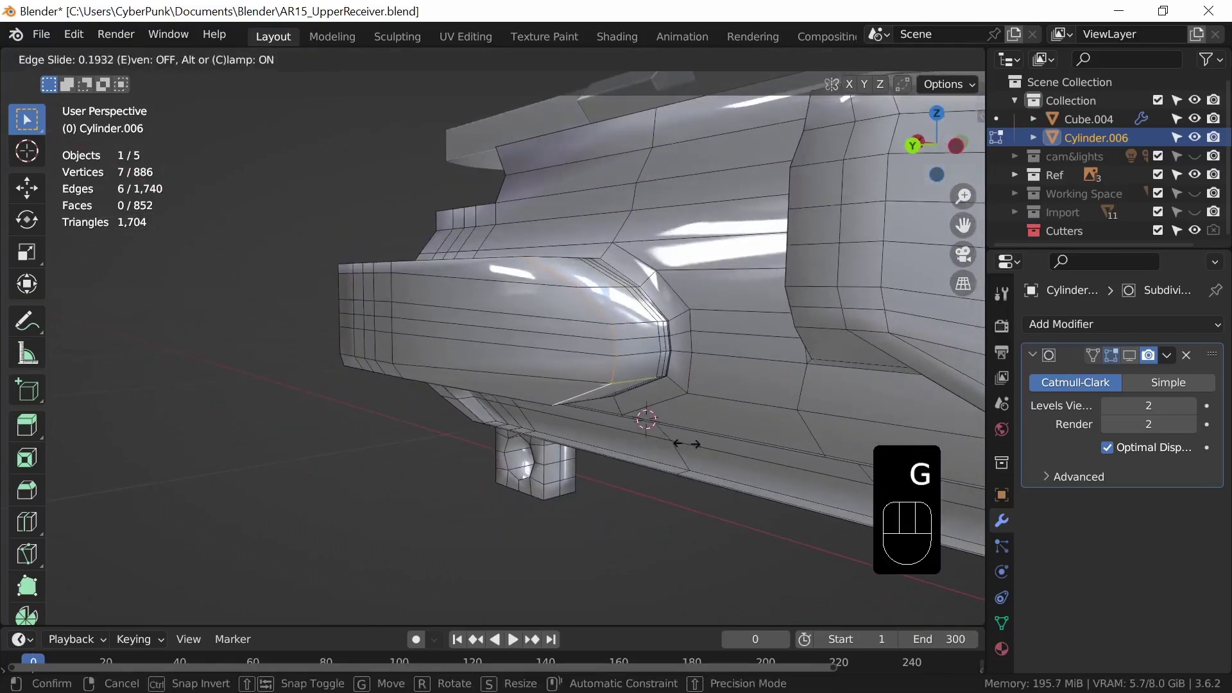
pyautogui.click(777, 442)
# Step: Edge-slide the selected edge path on the block's side back toward the end with the hole
pyautogui.press('Tab')
pyautogui.moveTo(686, 425); pyautogui.dragTo(748, 449, button='middle')
pyautogui.press('Tab')
pyautogui.press('g')
pyautogui.press('g')
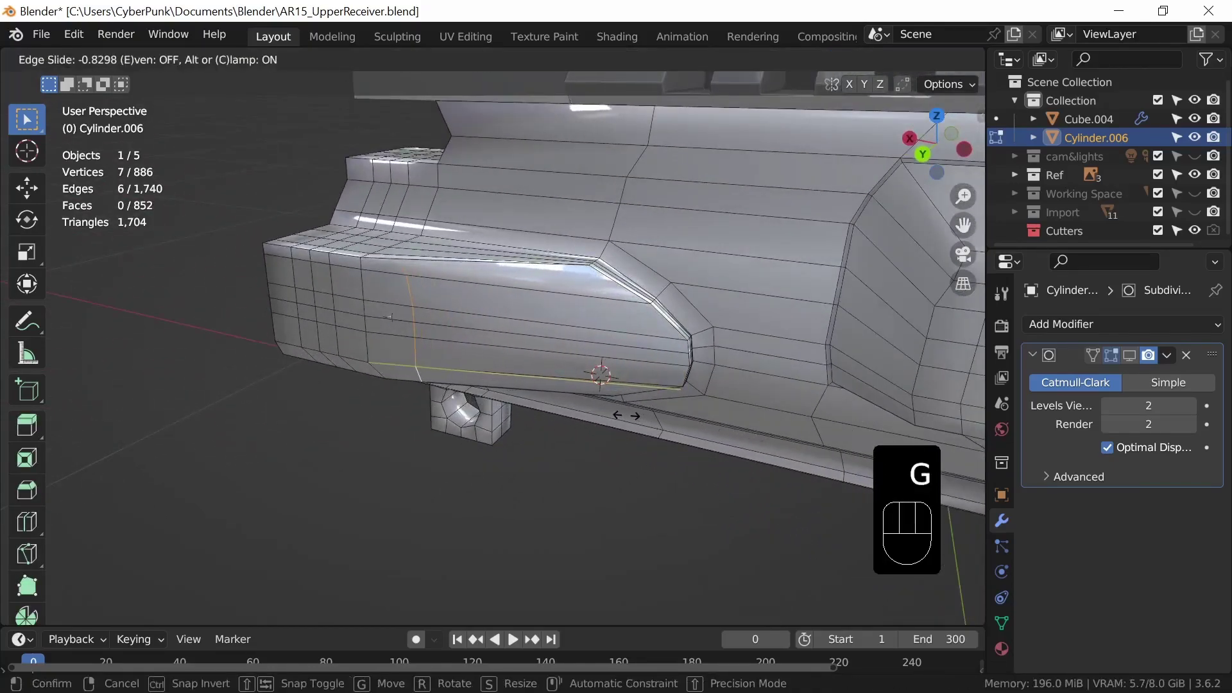
pyautogui.click(684, 428)
# Step: Select the next two edge paths near the block's rounded end and edge-slide each one toward the end with the hole
pyautogui.moveTo(613, 287); pyautogui.dragTo(688, 443, button='middle')
pyautogui.keyDown('ctrl'); pyautogui.click(622, 377); pyautogui.keyUp('ctrl')
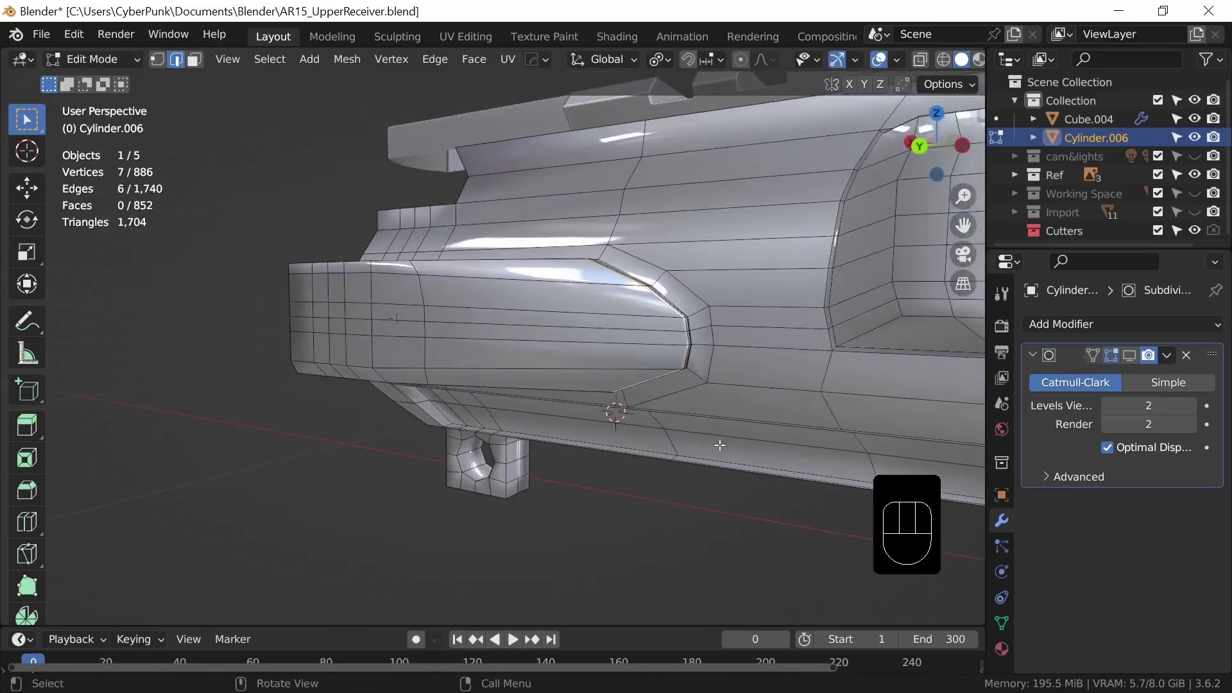
pyautogui.press('g')
pyautogui.press('g')
pyautogui.click(615, 412)
pyautogui.moveTo(615, 412); pyautogui.dragTo(620, 345, button='middle')
pyautogui.moveTo(677, 411); pyautogui.dragTo(699, 466, button='middle')
pyautogui.keyDown('ctrl'); pyautogui.click(638, 374); pyautogui.keyUp('ctrl')
pyautogui.press('g')
pyautogui.press('g')
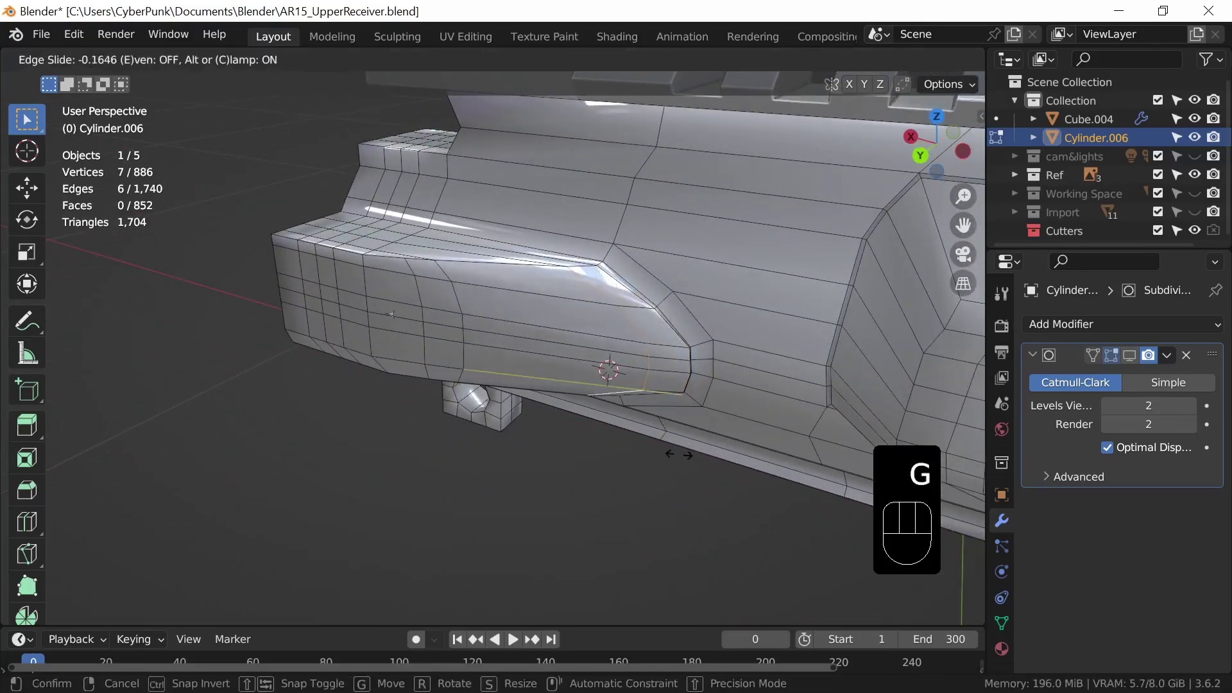
pyautogui.click(638, 438)
# Step: Select the last crowded edge path and edge-slide it back to even out the spacing along the block's rounded side
pyautogui.moveTo(613, 439); pyautogui.dragTo(575, 437, button='middle')
pyautogui.click(617, 308)
pyautogui.moveTo(682, 464); pyautogui.dragTo(649, 417, button='middle')
pyautogui.keyDown('ctrl'); pyautogui.click(634, 376); pyautogui.keyUp('ctrl')
pyautogui.moveTo(683, 464)
pyautogui.mouseDown(button='middle')
pyautogui.moveTo(700, 450)
pyautogui.moveTo(683, 463)
pyautogui.mouseUp(button='middle')
pyautogui.press('g')
pyautogui.press('g')
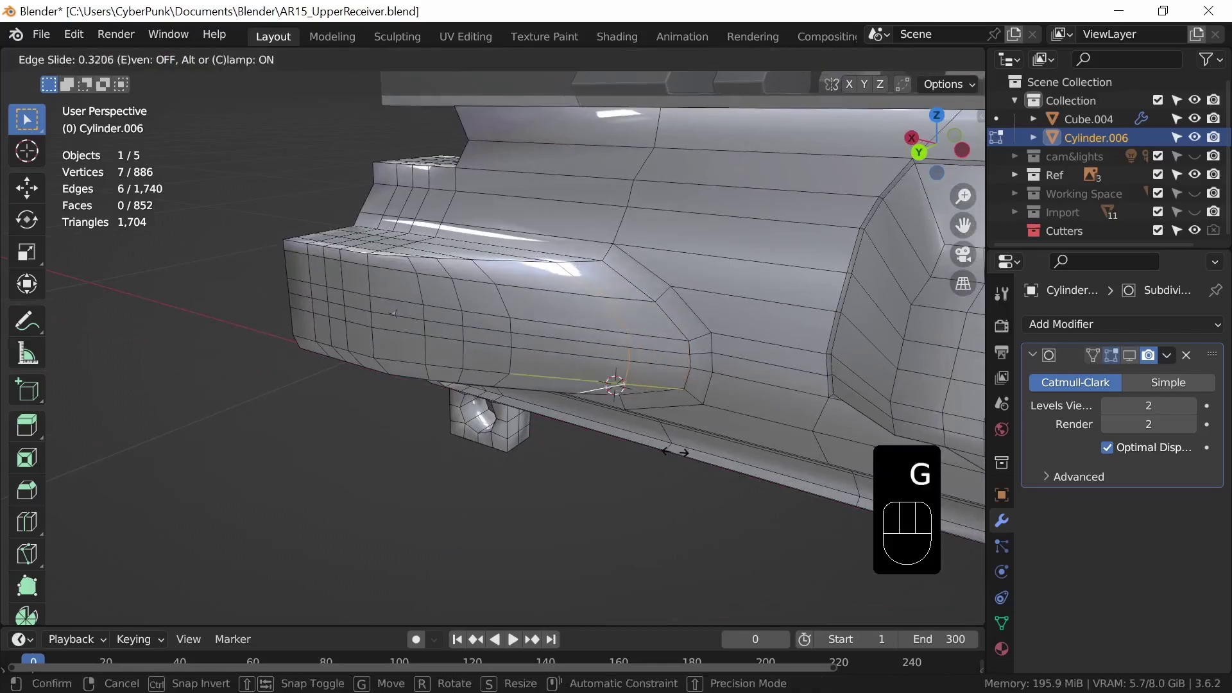
pyautogui.click(652, 442)
# Step: Turn on the Subdivision modifier's viewport display in Object Mode and examine the smoothed block and its hole
pyautogui.moveTo(610, 475); pyautogui.dragTo(498, 486, button='middle')
pyautogui.press('Tab')
pyautogui.click(1130, 356)
pyautogui.moveTo(549, 451); pyautogui.dragTo(598, 379, button='middle')
pyautogui.moveTo(684, 447); pyautogui.dragTo(648, 456, button='middle')
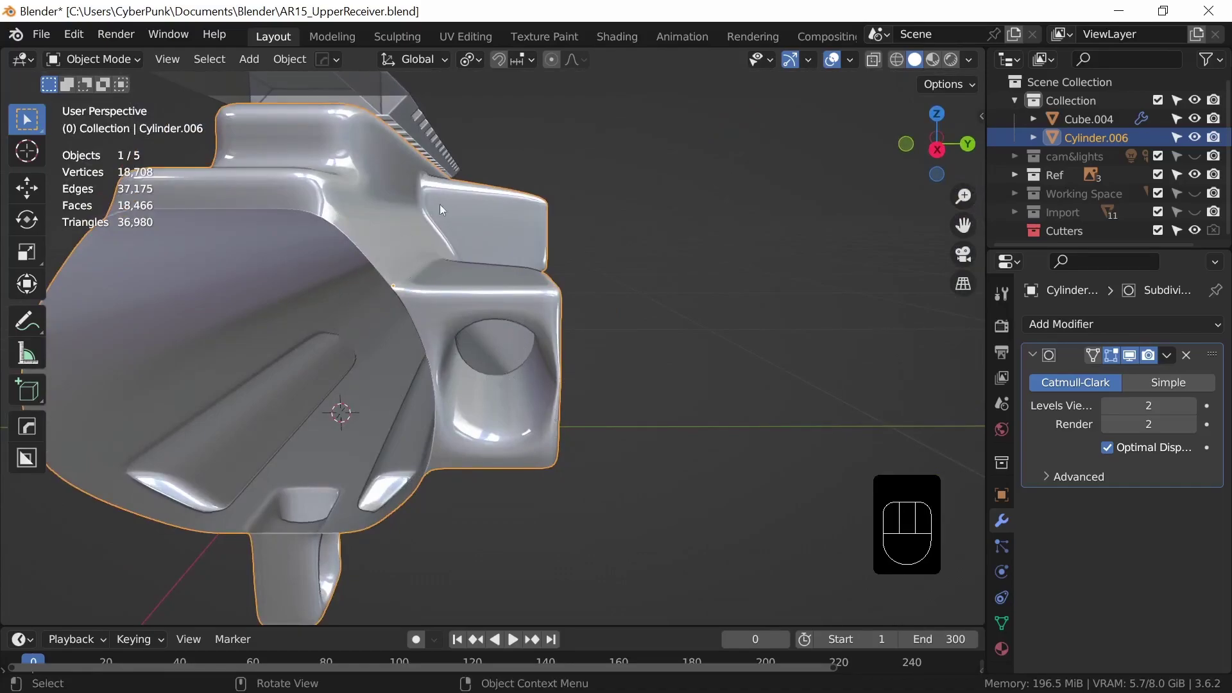
pyautogui.moveTo(531, 418); pyautogui.dragTo(661, 413, button='middle')
# Step: In face select mode, select the hole's inner faces and the face loops running around the block beside the hole
pyautogui.press('Tab')
pyautogui.press('3')
pyautogui.moveTo(547, 466); pyautogui.dragTo(601, 441, button='middle')
pyautogui.keyDown('alt'); pyautogui.click(346, 447); pyautogui.keyUp('alt')
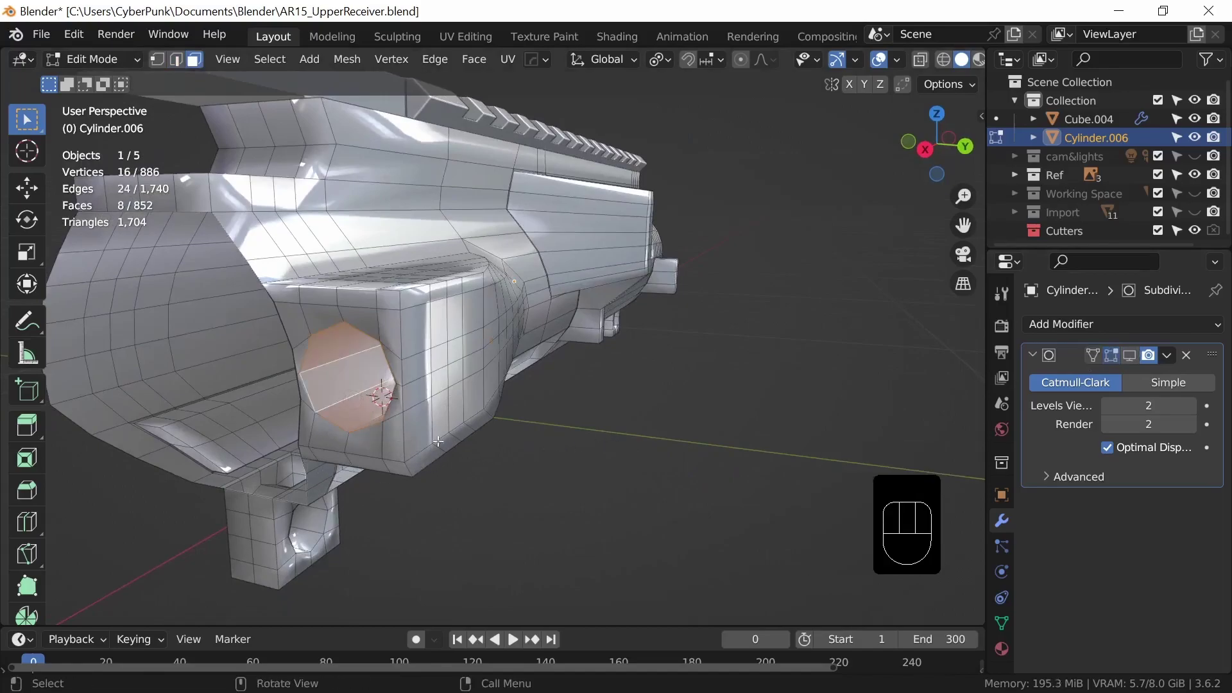
pyautogui.moveTo(431, 453); pyautogui.dragTo(385, 346, button='middle')
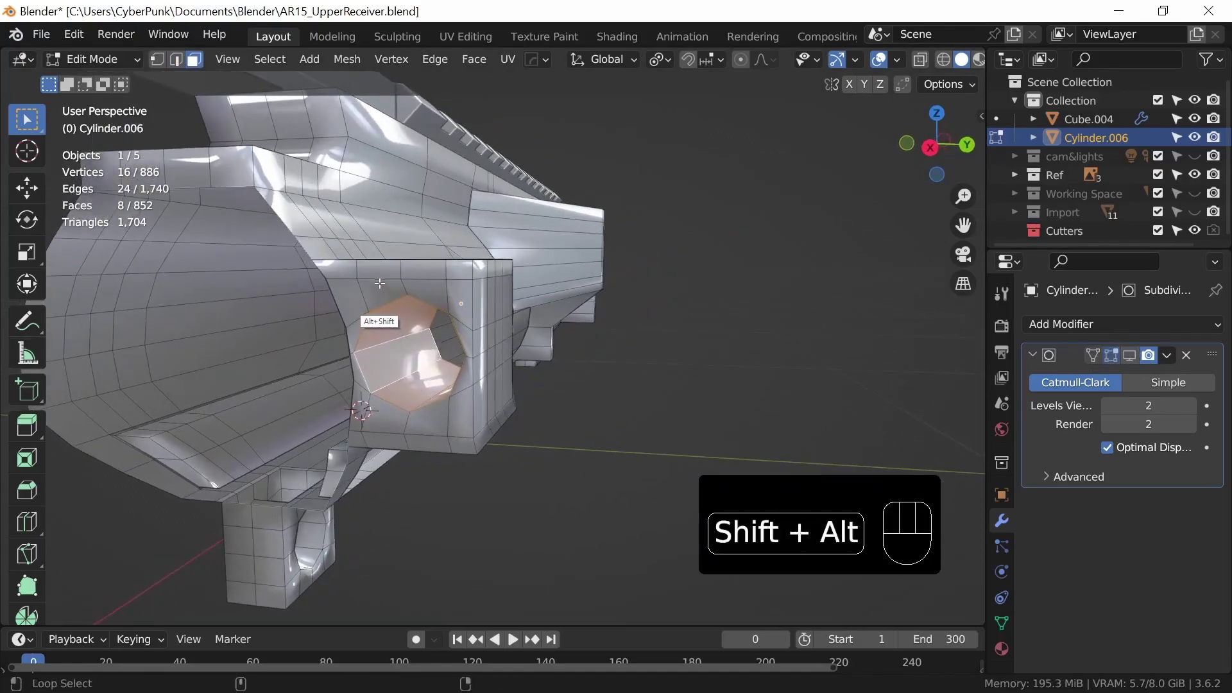
pyautogui.keyDown('alt'); pyautogui.keyDown('shift'); pyautogui.click(448, 282); pyautogui.keyUp('shift'); pyautogui.keyUp('alt')
pyautogui.keyDown('alt'); pyautogui.keyDown('shift'); pyautogui.click(446, 281); pyautogui.keyUp('shift'); pyautogui.keyUp('alt')
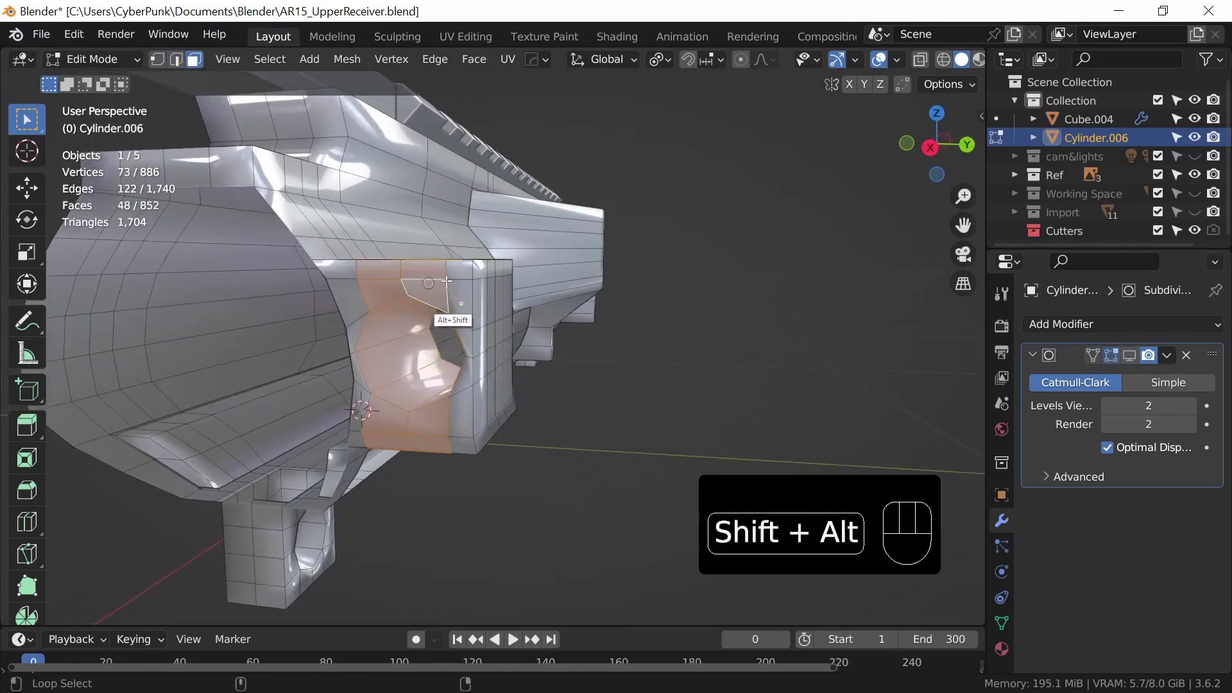
pyautogui.keyDown('alt'); pyautogui.keyDown('shift'); pyautogui.click(361, 307); pyautogui.keyUp('shift'); pyautogui.keyUp('alt')
# Step: Add the block's remaining side faces with circle select, deselect the stray receiver faces, and align the view to the top
pyautogui.moveTo(479, 435)
pyautogui.mouseDown(button='middle')
pyautogui.moveTo(482, 481)
pyautogui.moveTo(467, 509)
pyautogui.moveTo(577, 325)
pyautogui.moveTo(550, 440)
pyautogui.moveTo(472, 425)
pyautogui.mouseUp(button='middle')
pyautogui.keyDown('alt'); pyautogui.moveTo(590, 423); pyautogui.dragTo(607, 345, button='middle'); pyautogui.keyUp('alt')
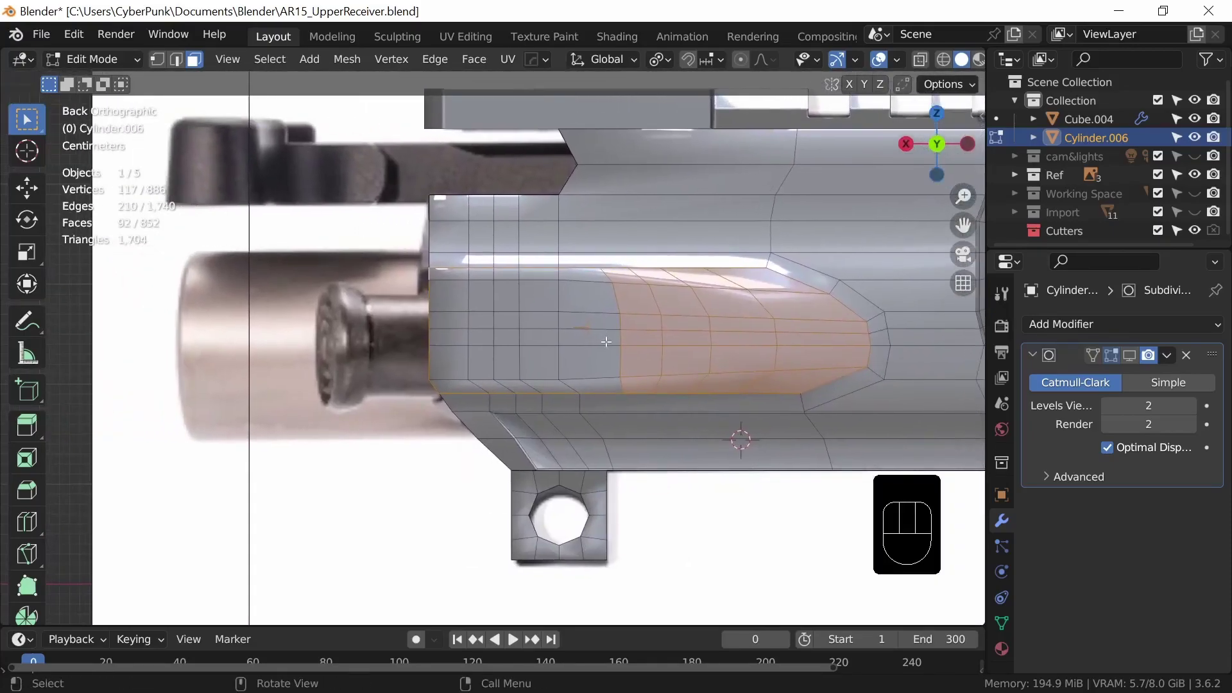
pyautogui.press('c')
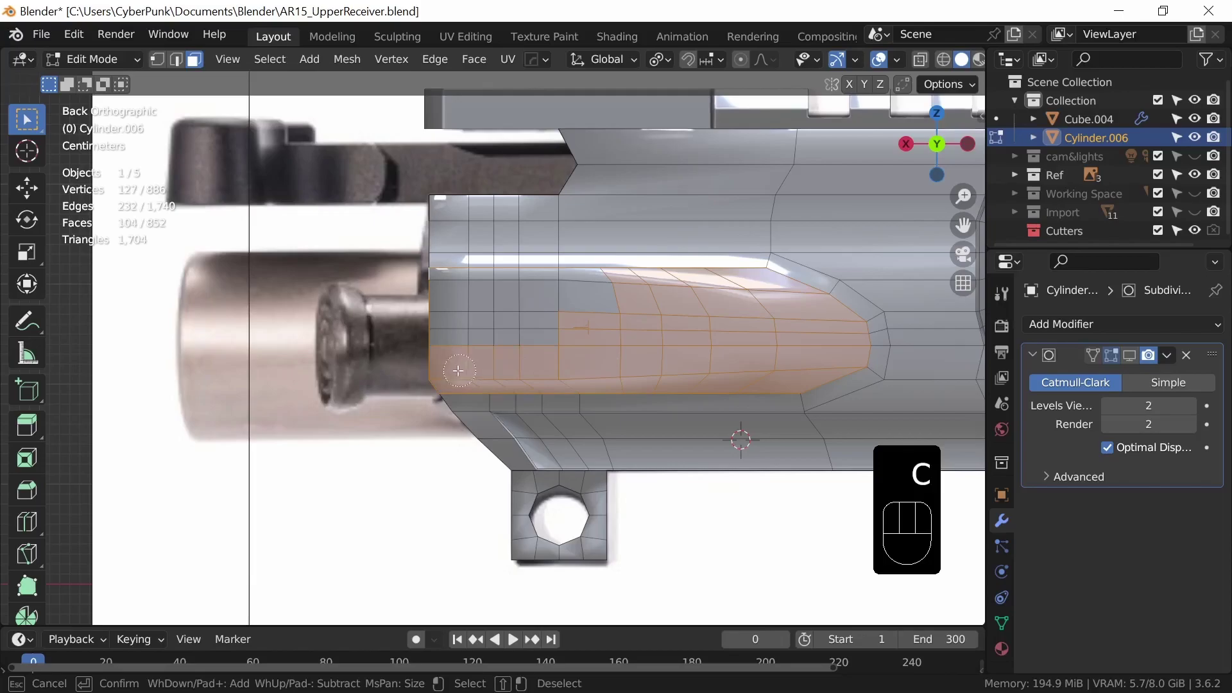
pyautogui.moveTo(522, 284); pyautogui.dragTo(629, 292)
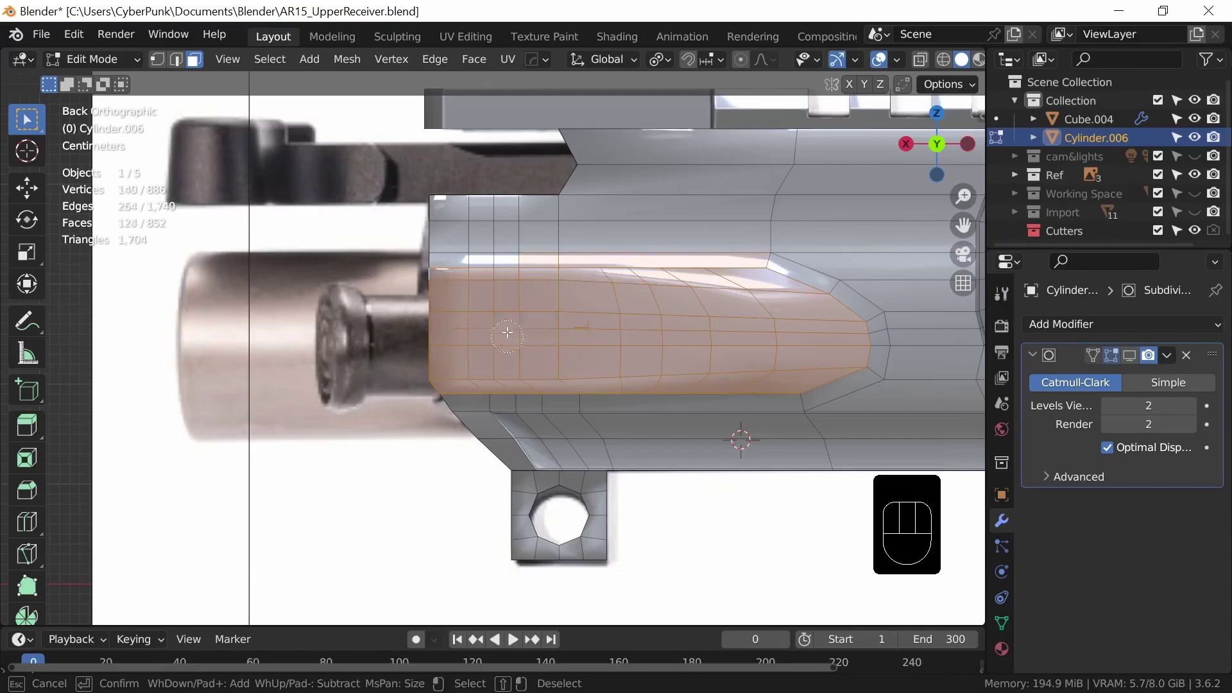
pyautogui.rightClick(730, 241)
pyautogui.moveTo(662, 315); pyautogui.dragTo(744, 408, button='middle')
pyautogui.keyDown('shift'); pyautogui.click(527, 236); pyautogui.keyUp('shift')
pyautogui.keyDown('shift'); pyautogui.moveTo(761, 453); pyautogui.dragTo(611, 446, button='middle'); pyautogui.keyUp('shift')
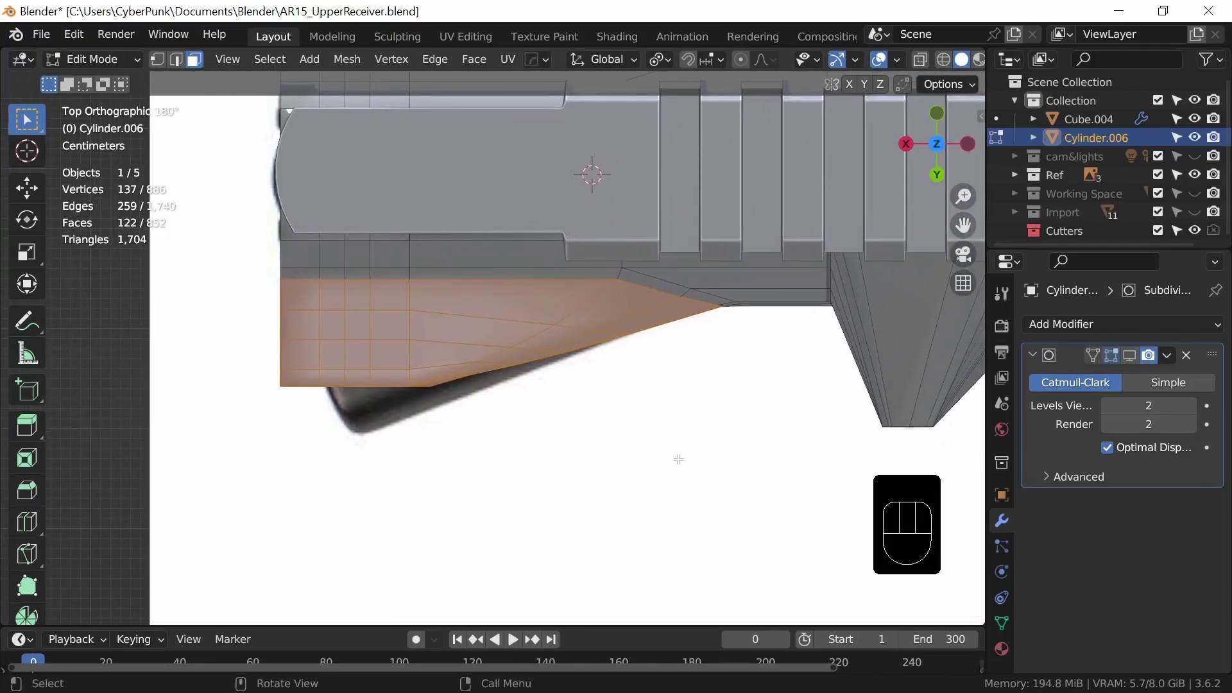
# Step: Rotate and move the selected block faces in top view to angle them along the slanted cylinder in the reference image
pyautogui.press('r')
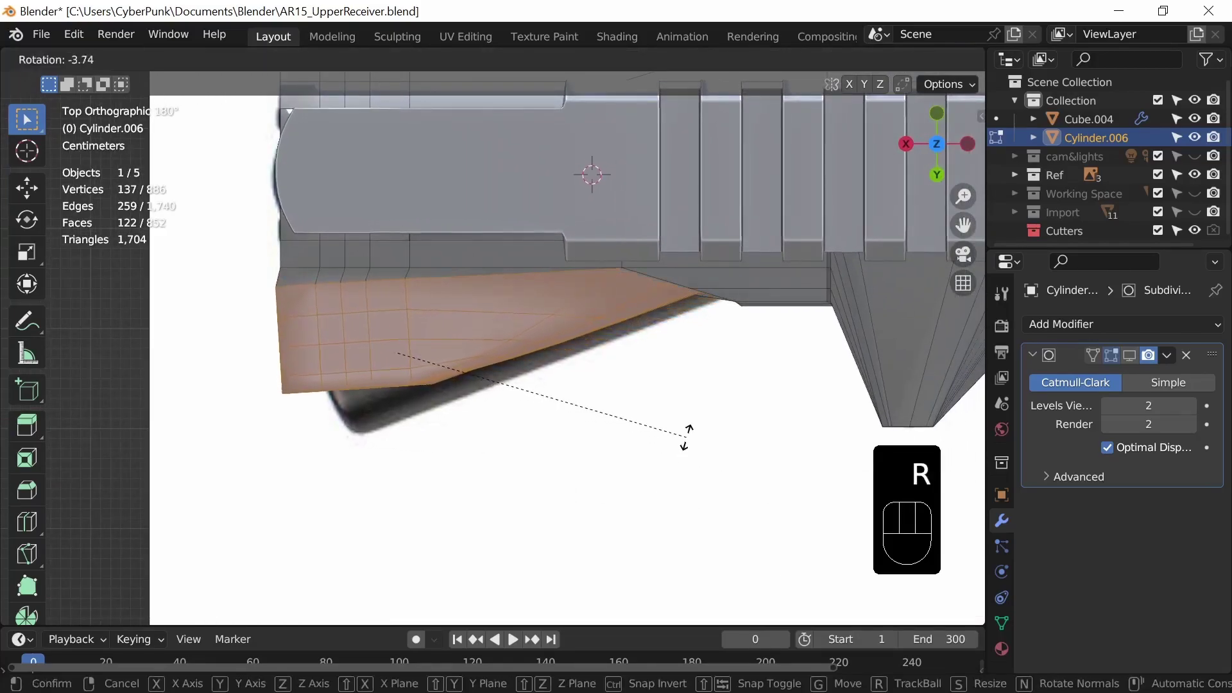
pyautogui.press('g')
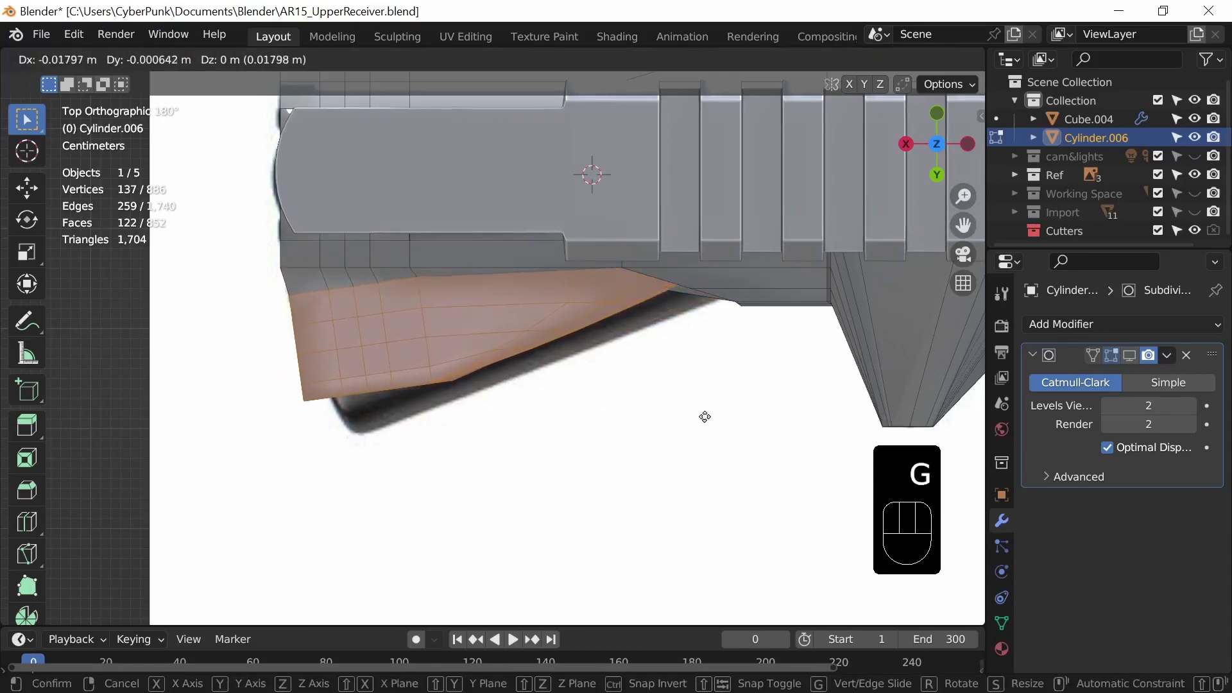
pyautogui.click(705, 415)
pyautogui.press('r')
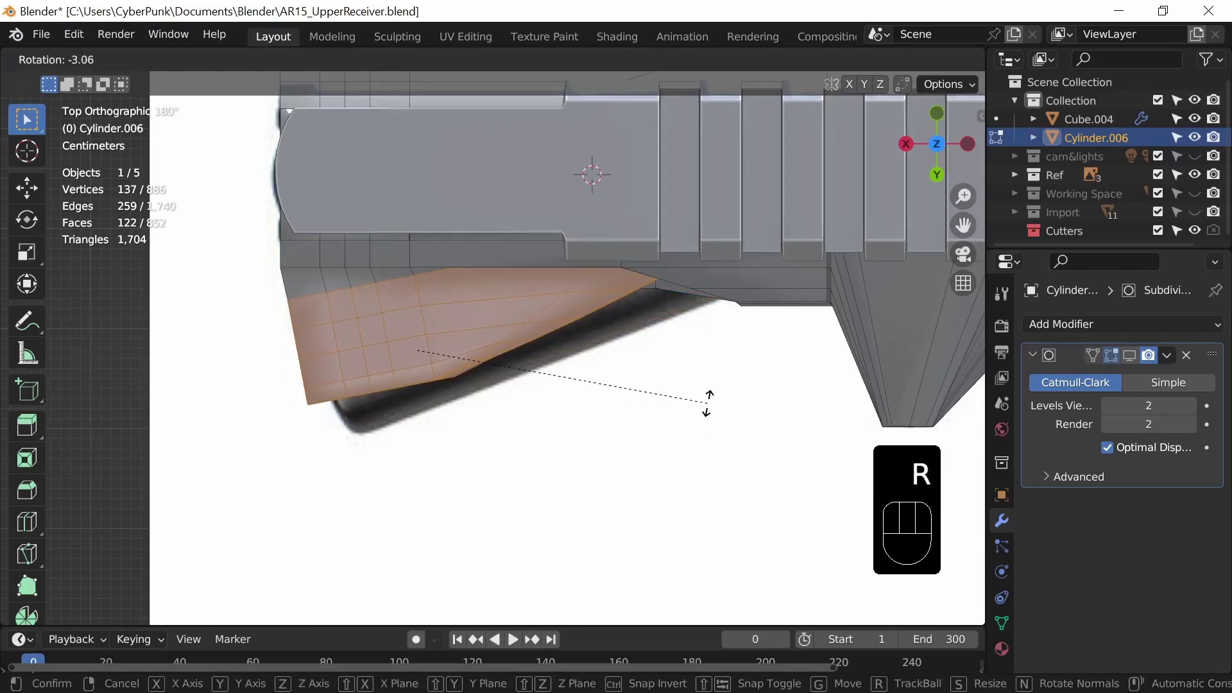
pyautogui.press('g')
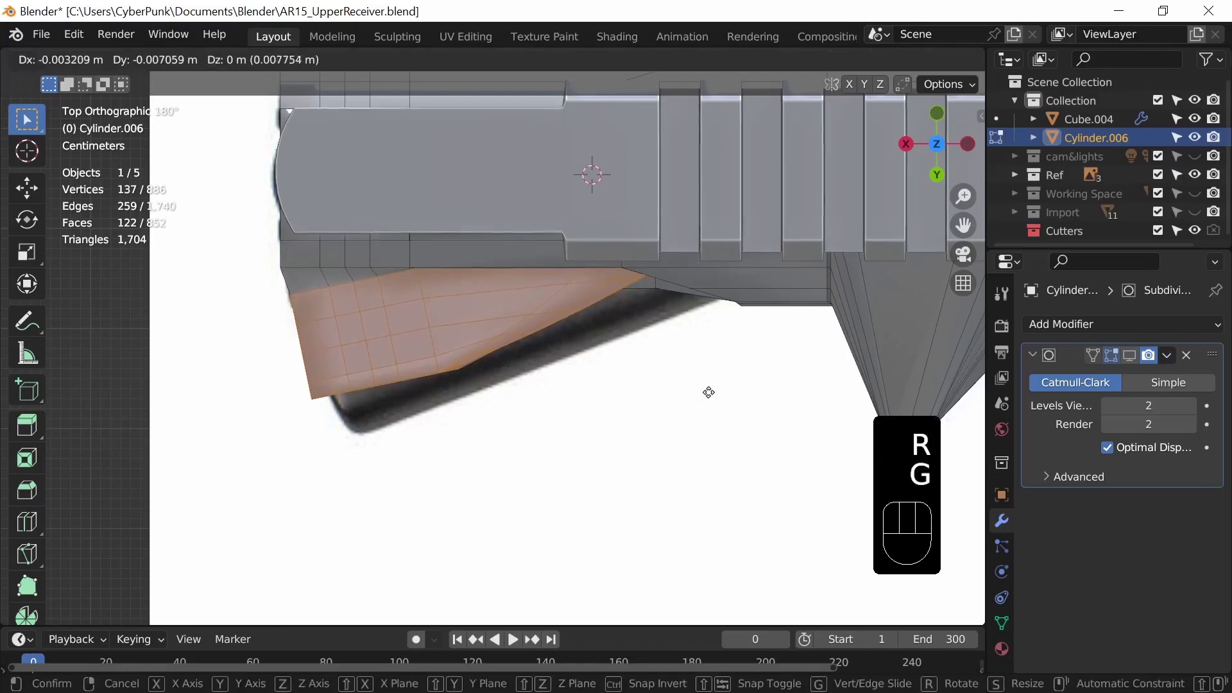
pyautogui.press('r')
pyautogui.press('g')
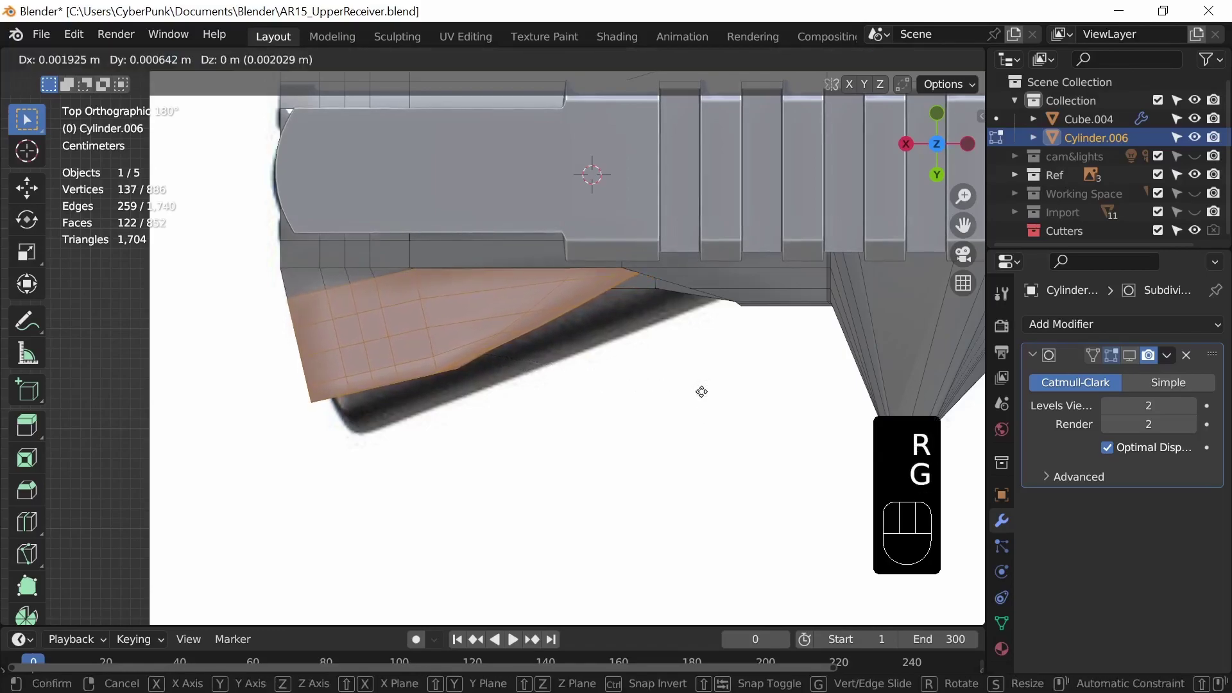
pyautogui.click(700, 383)
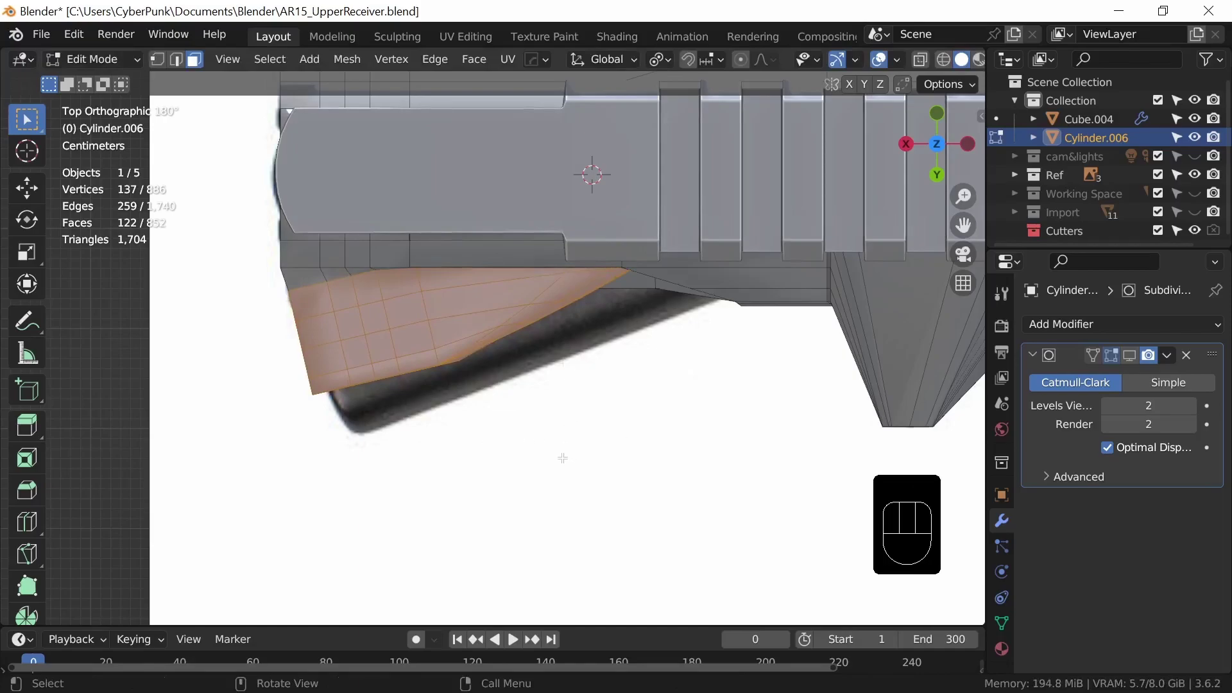
# Step: Turn on the Subdivision modifier's viewport display and examine the angled block's smoothed shape and its transition into the receiver
pyautogui.moveTo(541, 480); pyautogui.dragTo(582, 391, button='middle')
pyautogui.press('Tab')
pyautogui.click(1130, 357)
pyautogui.moveTo(796, 449); pyautogui.dragTo(654, 310, button='middle')
pyautogui.moveTo(682, 359); pyautogui.dragTo(678, 334, button='middle')
pyautogui.press('Tab')
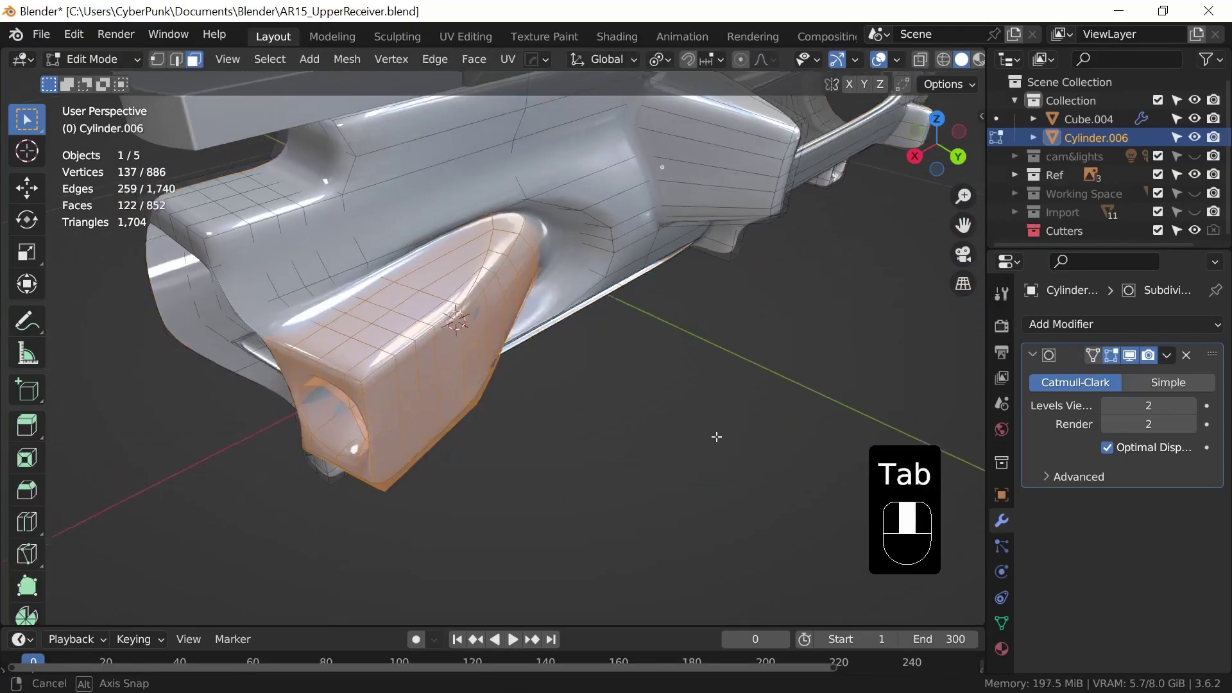
pyautogui.moveTo(727, 438); pyautogui.dragTo(581, 375, button='middle')
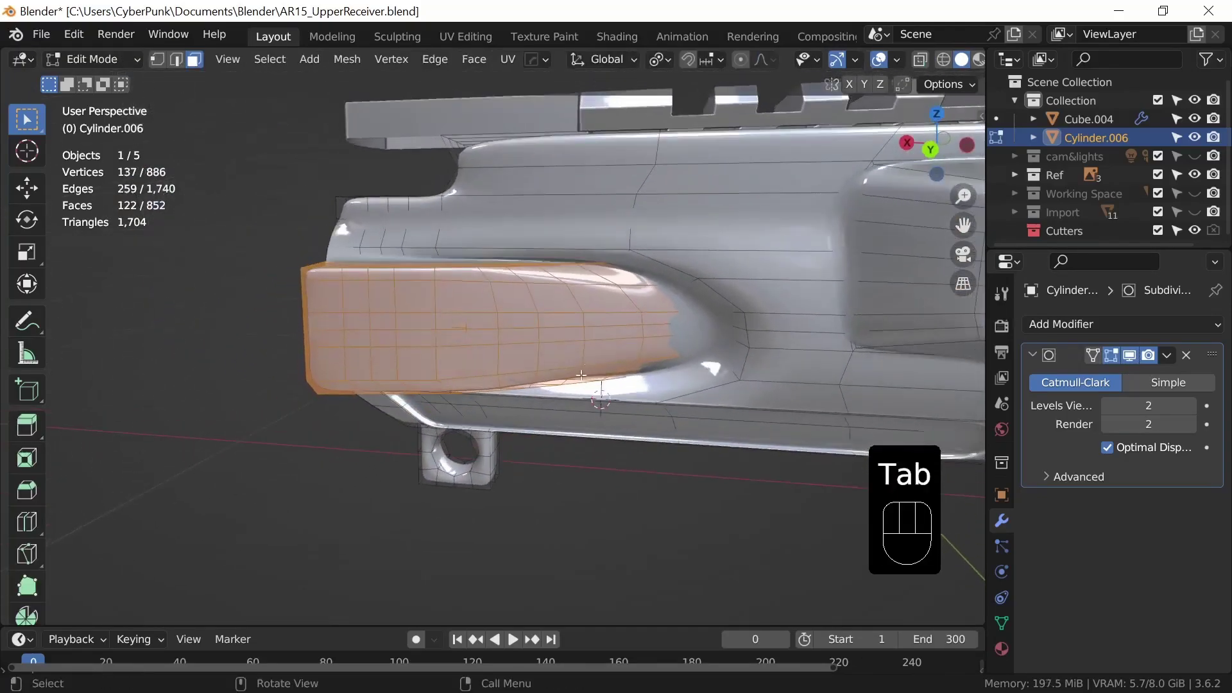
# Step: Turn off the Subdivision viewport display, select the first edge path across the angled block's side, and edge-slide it toward the holed end
pyautogui.click(1130, 355)
pyautogui.keyDown('shift'); pyautogui.moveTo(738, 417); pyautogui.dragTo(671, 447, button='middle'); pyautogui.keyUp('shift')
pyautogui.click(180, 63)
pyautogui.keyDown('shift'); pyautogui.moveTo(666, 398); pyautogui.dragTo(726, 344, button='middle'); pyautogui.keyUp('shift')
pyautogui.moveTo(595, 389); pyautogui.dragTo(611, 438, button='middle')
pyautogui.click(301, 246)
pyautogui.moveTo(517, 445); pyautogui.dragTo(516, 353, button='middle')
pyautogui.keyDown('ctrl'); pyautogui.click(362, 366); pyautogui.keyUp('ctrl')
pyautogui.press('g')
pyautogui.press('g')
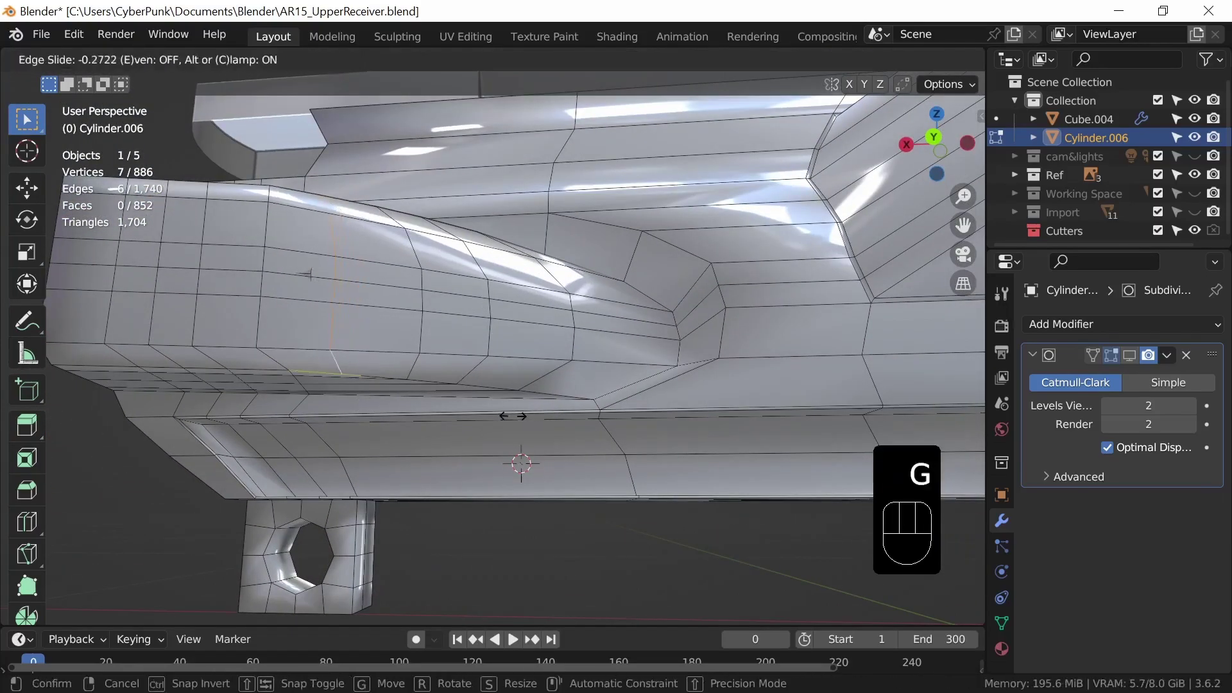
pyautogui.click(473, 410)
# Step: Select the following two edge paths on the angled block and edge-slide each toward the end with the hole
pyautogui.moveTo(473, 410); pyautogui.dragTo(538, 299, button='middle')
pyautogui.moveTo(418, 366); pyautogui.dragTo(466, 533, button='middle')
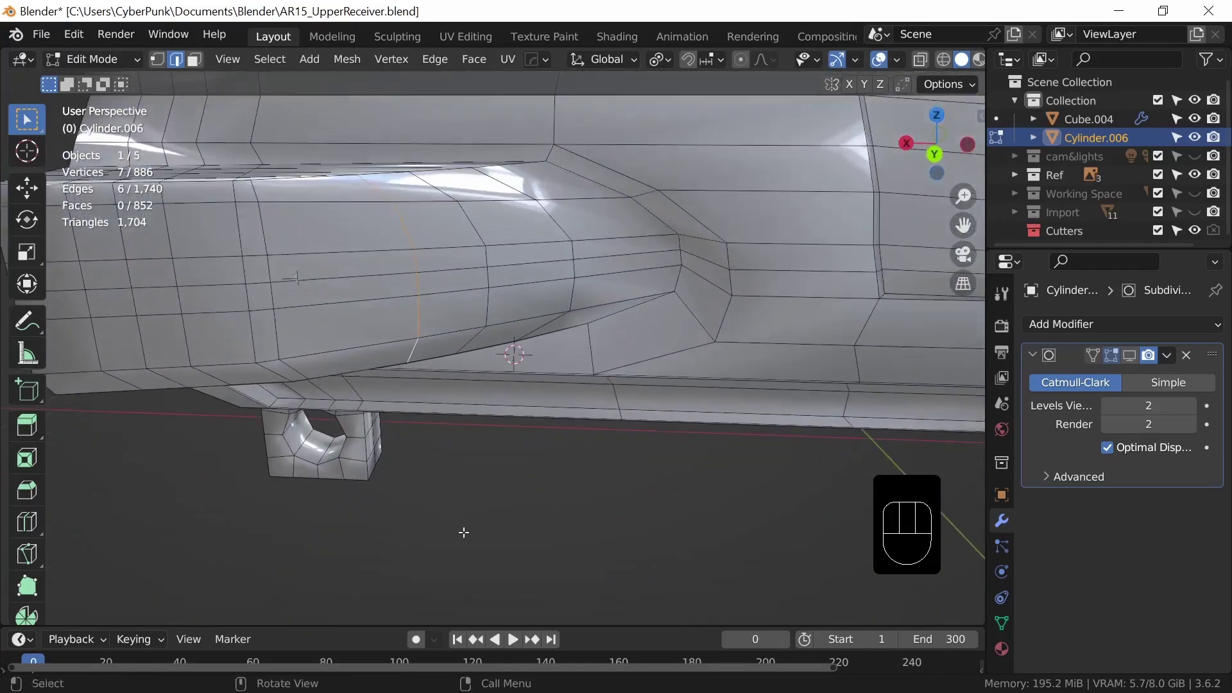
pyautogui.press('g')
pyautogui.press('g')
pyautogui.click(504, 422)
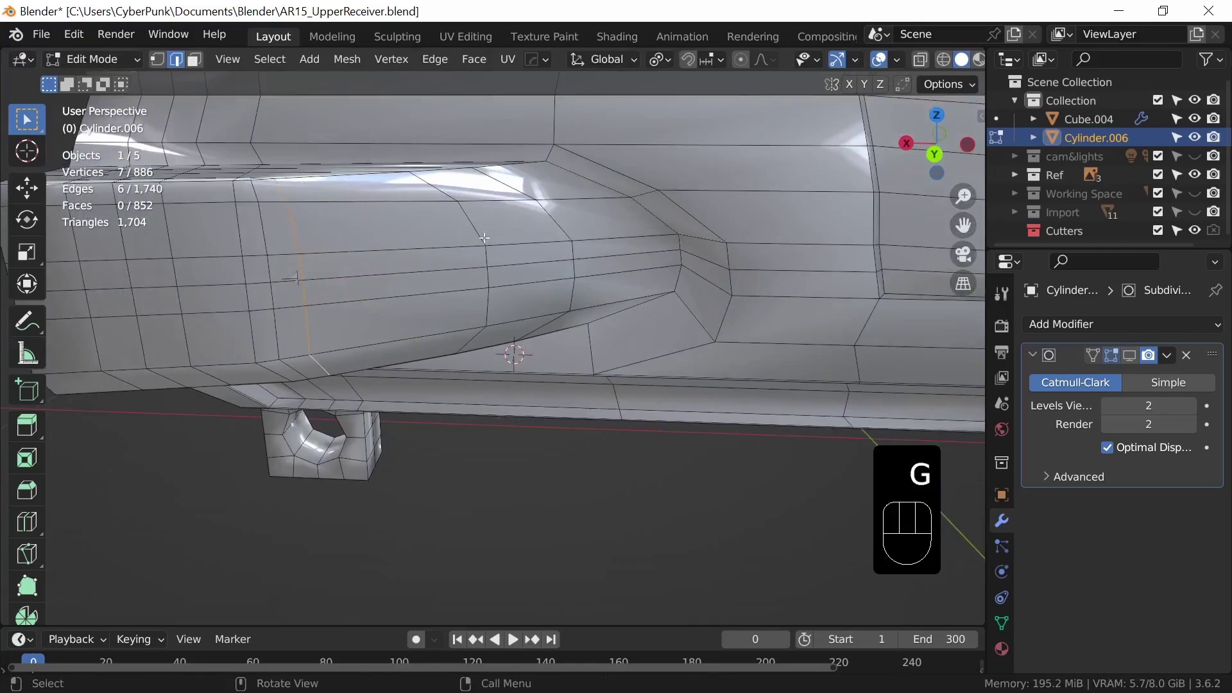
pyautogui.moveTo(525, 360); pyautogui.dragTo(537, 339, button='middle')
pyautogui.keyDown('ctrl'); pyautogui.click(467, 411); pyautogui.keyUp('ctrl')
pyautogui.moveTo(466, 411); pyautogui.dragTo(517, 512, button='middle')
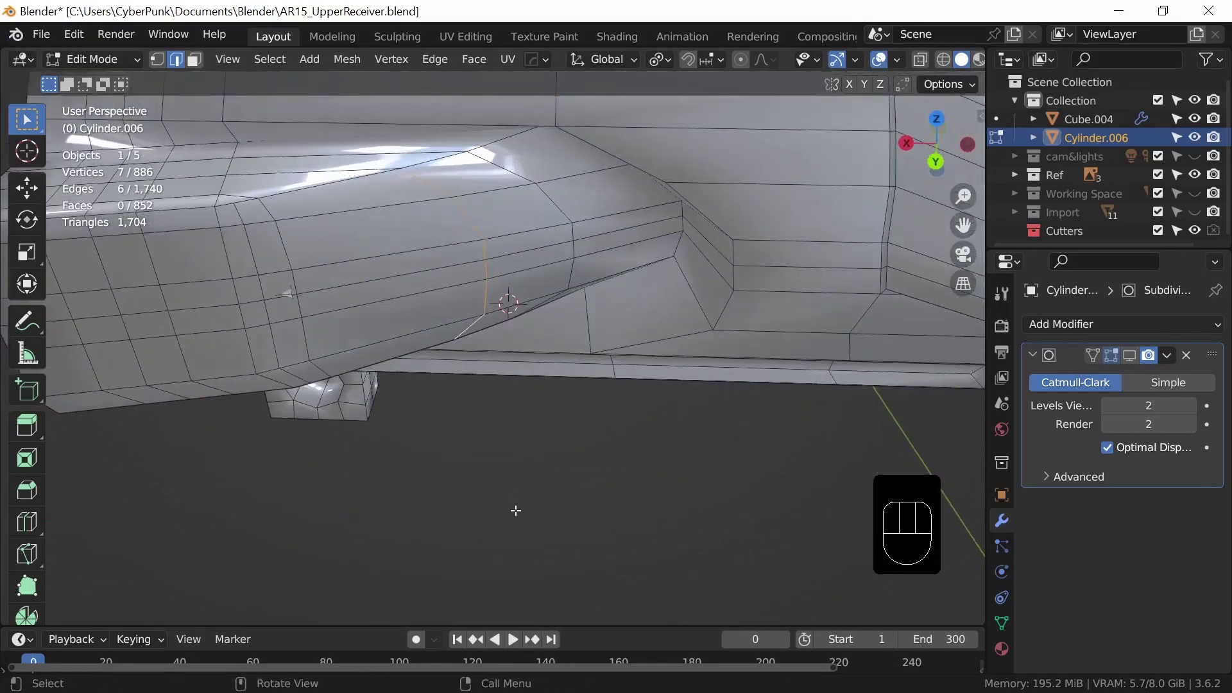
pyautogui.press('g')
pyautogui.press('g')
pyautogui.click(525, 437)
# Step: Select the next edge path near the block's tapered end and edge-slide it close to the previously moved paths
pyautogui.click(508, 168)
pyautogui.moveTo(617, 421); pyautogui.dragTo(571, 321, button='middle')
pyautogui.keyDown('ctrl'); pyautogui.click(525, 435); pyautogui.keyUp('ctrl')
pyautogui.moveTo(526, 435); pyautogui.dragTo(531, 532, button='middle')
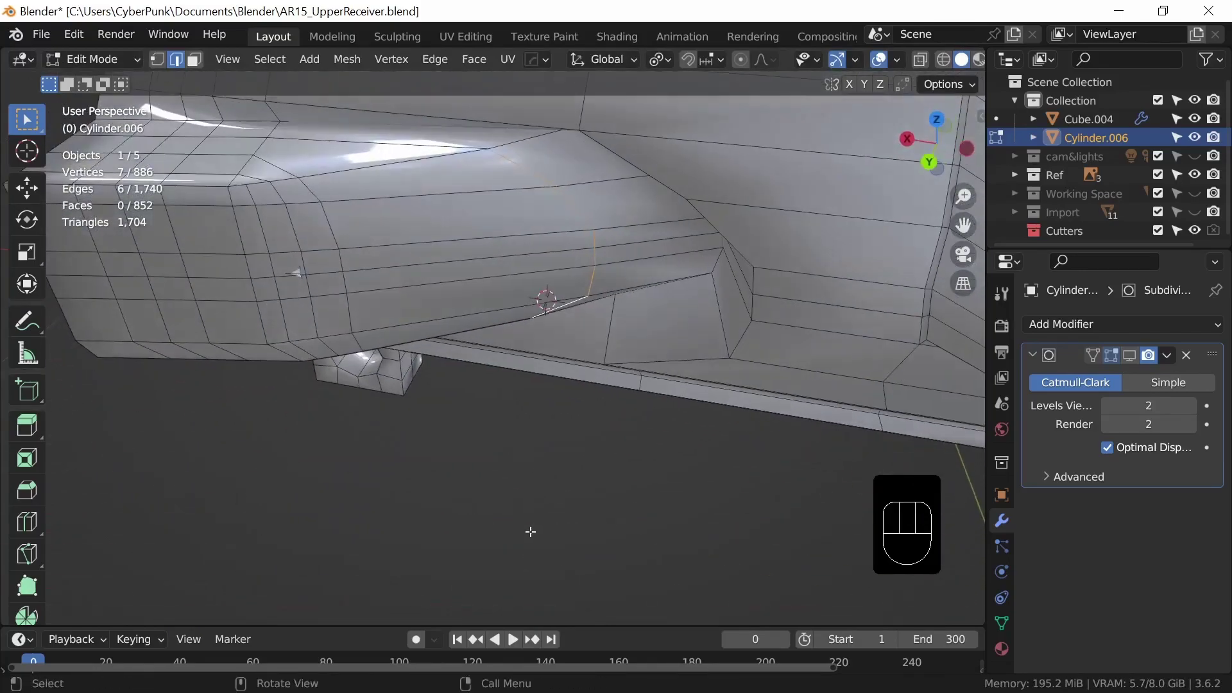
pyautogui.press('g')
pyautogui.press('g')
pyautogui.click(564, 425)
# Step: Select the outermost edge path on the block's tapered side and edge-slide it toward the far end where it meets the receiver
pyautogui.moveTo(570, 425); pyautogui.dragTo(579, 272, button='middle')
pyautogui.keyDown('ctrl'); pyautogui.click(597, 336); pyautogui.keyUp('ctrl')
pyautogui.moveTo(613, 364); pyautogui.dragTo(571, 418, button='middle')
pyautogui.press('g')
pyautogui.press('g')
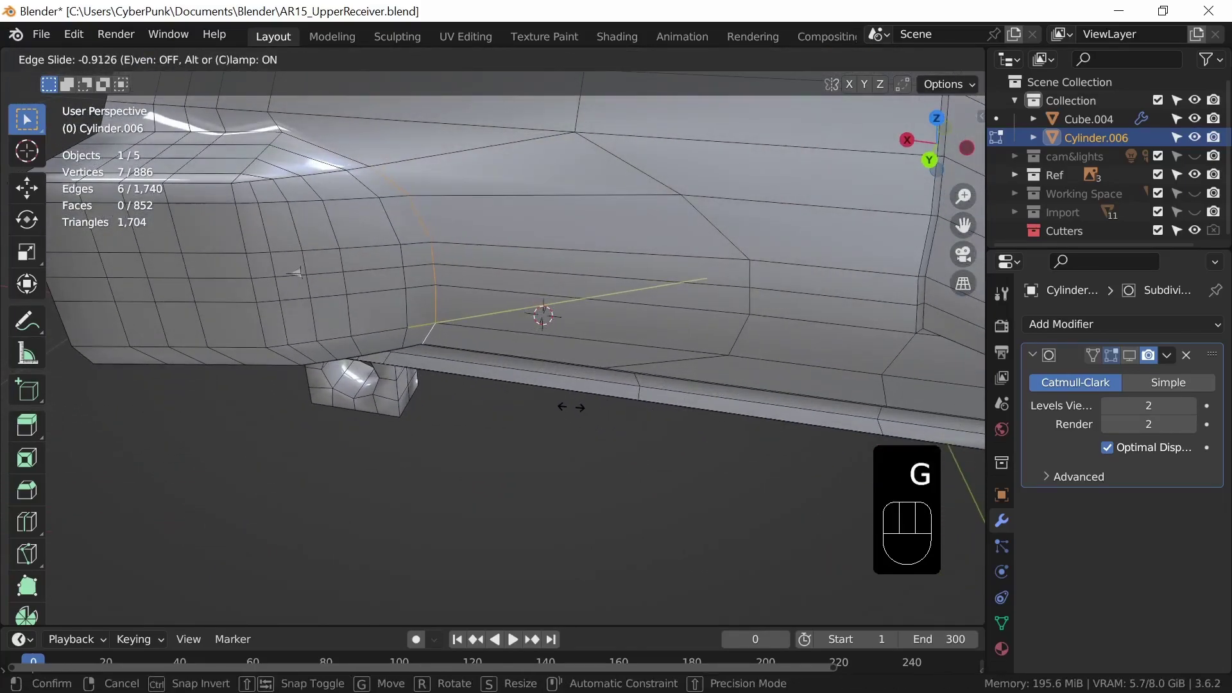
pyautogui.click(545, 473)
pyautogui.moveTo(545, 473); pyautogui.dragTo(541, 418, button='middle')
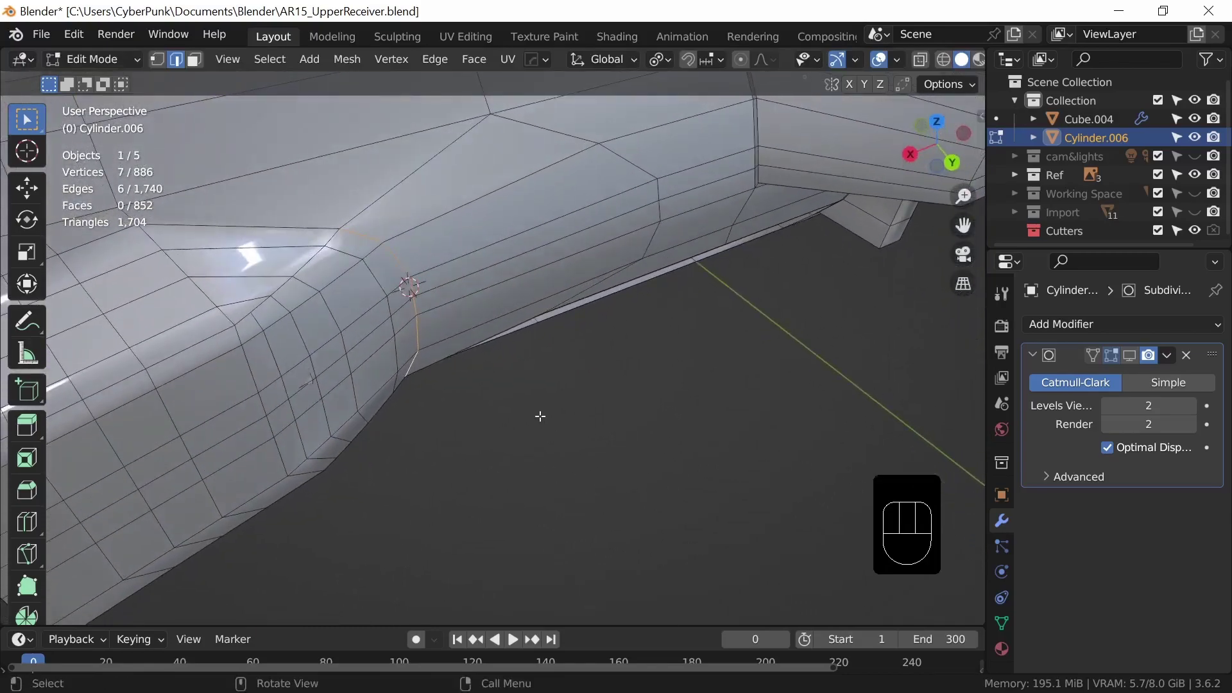
pyautogui.press('g')
pyautogui.press('g')
pyautogui.click(605, 403)
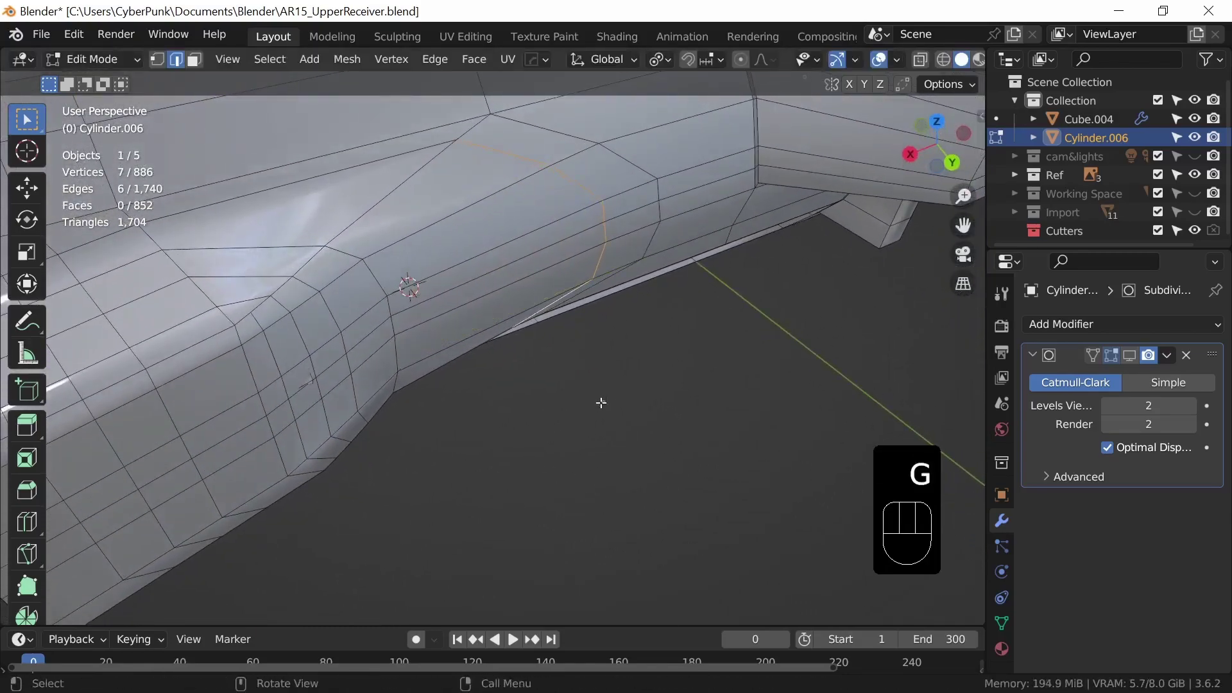
# Step: Select the adjacent edge path at the block's bend and edge-slide it along the taper toward the far end
pyautogui.moveTo(467, 354); pyautogui.dragTo(498, 363, button='middle')
pyautogui.keyDown('ctrl'); pyautogui.click(407, 364); pyautogui.keyUp('ctrl')
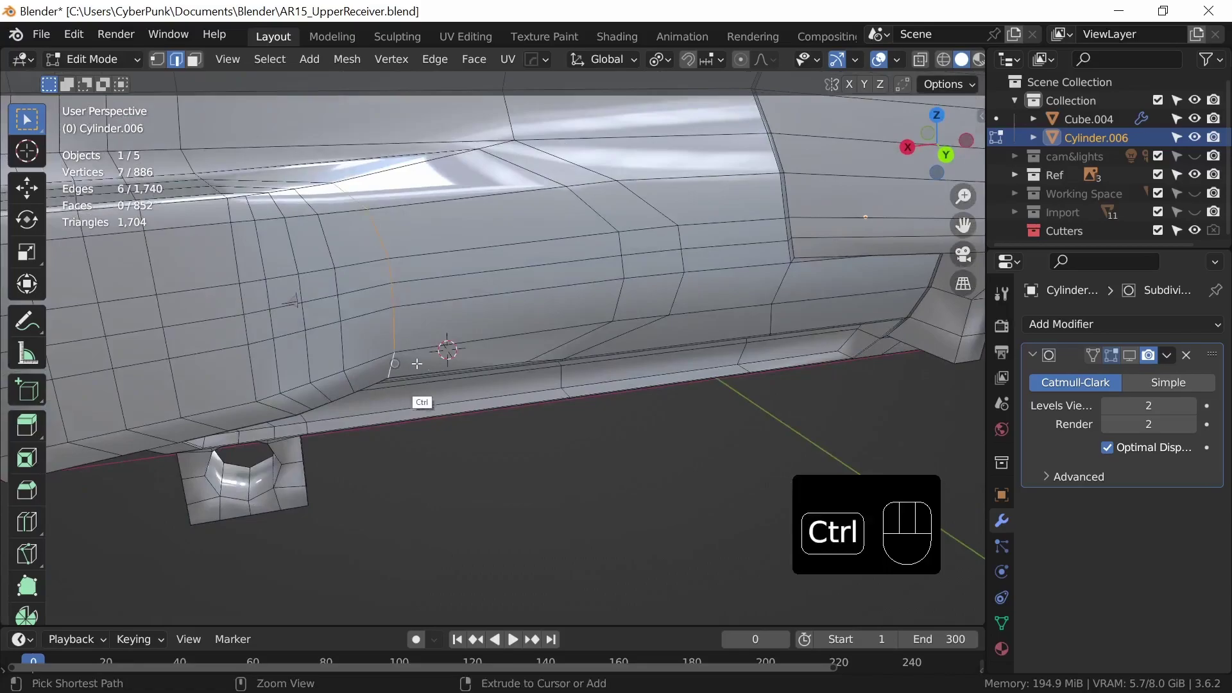
pyautogui.moveTo(538, 436)
pyautogui.mouseDown(button='middle')
pyautogui.moveTo(552, 476)
pyautogui.moveTo(553, 449)
pyautogui.mouseUp(button='middle')
pyautogui.press('g')
pyautogui.press('g')
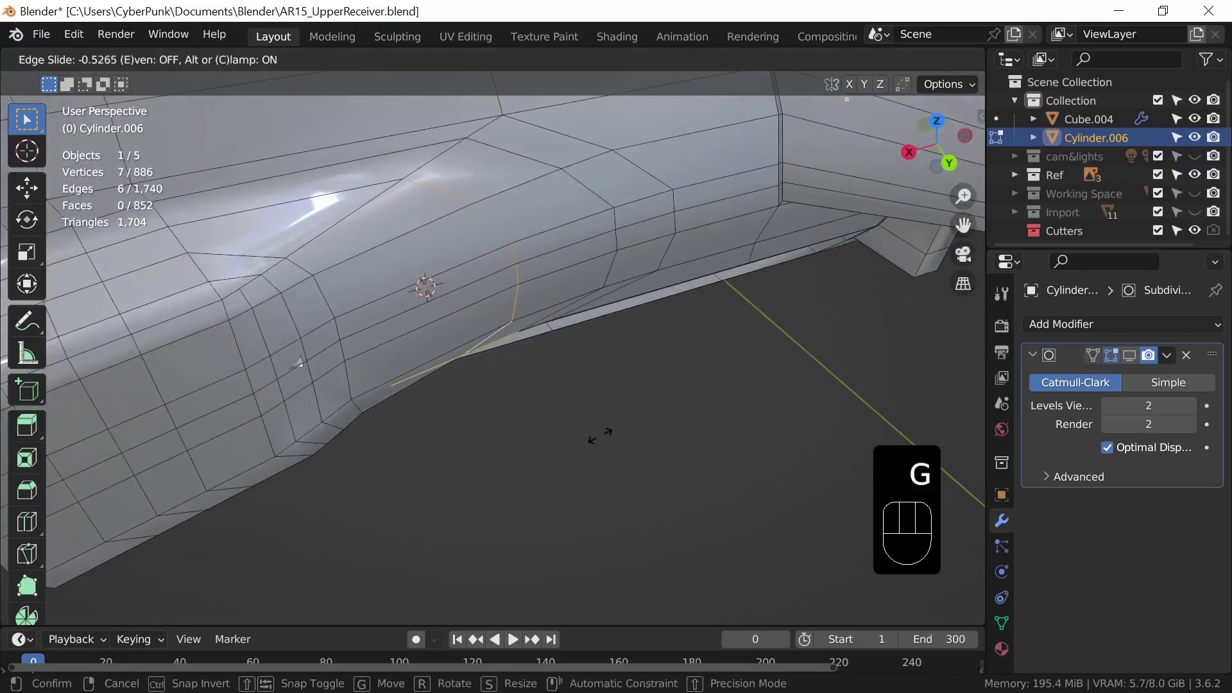
pyautogui.click(621, 433)
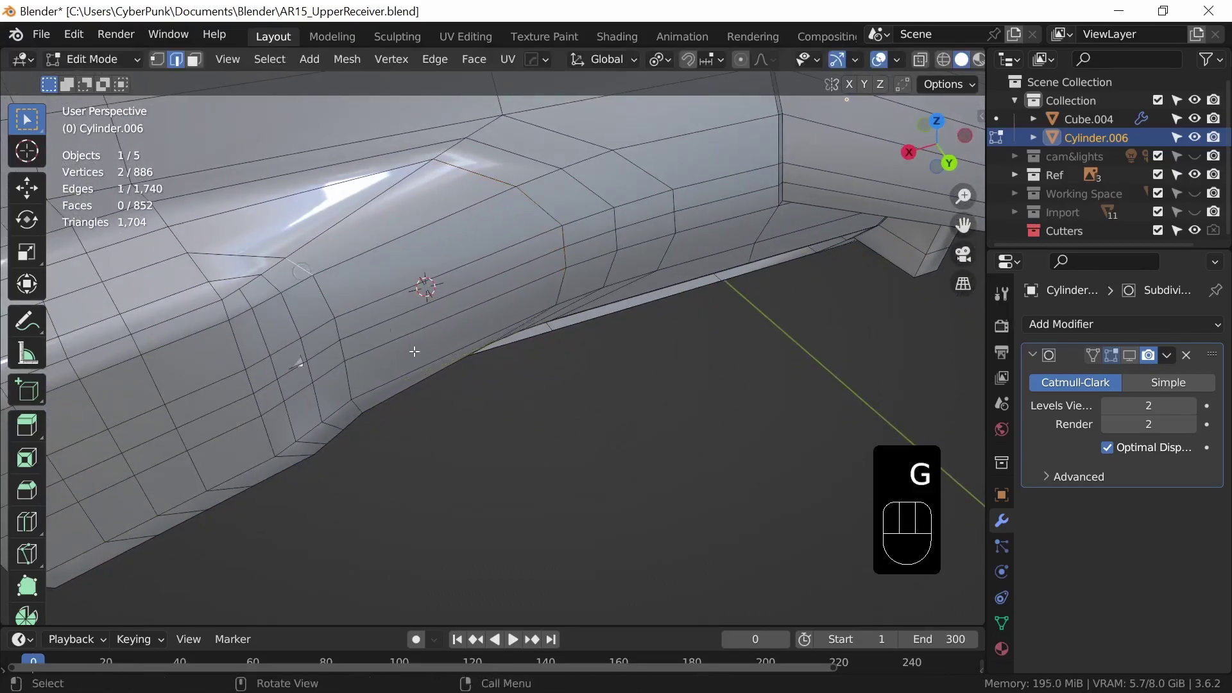
# Step: Select the next two edge paths at the bend and edge-slide each toward the far end, distributing them along the taper
pyautogui.moveTo(405, 343); pyautogui.dragTo(410, 379, button='middle')
pyautogui.keyDown('ctrl'); pyautogui.click(369, 393); pyautogui.keyUp('ctrl')
pyautogui.press('g')
pyautogui.press('g')
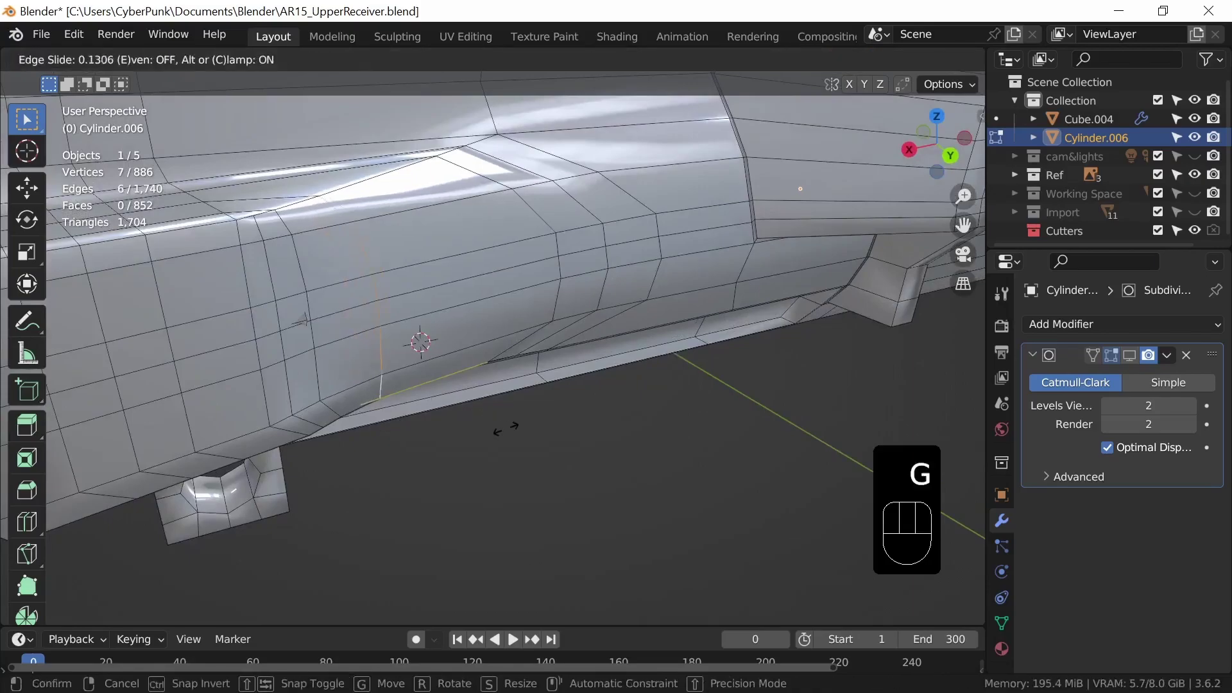
pyautogui.click(546, 424)
pyautogui.click(286, 228)
pyautogui.keyDown('ctrl'); pyautogui.click(332, 414); pyautogui.keyUp('ctrl')
pyautogui.press('g')
pyautogui.press('g')
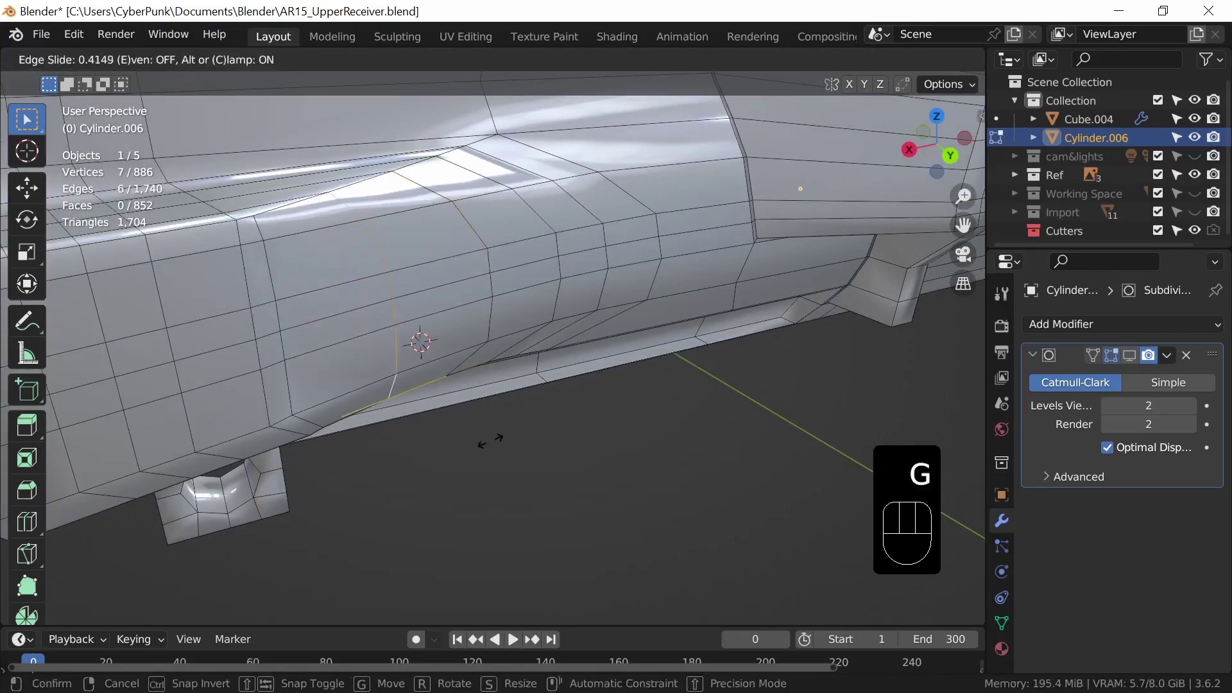
pyautogui.click(497, 441)
# Step: Select the next edge path at the block's bend and edge-slide it along the taper to even out the spacing
pyautogui.hotkey('ctrl', 'z')
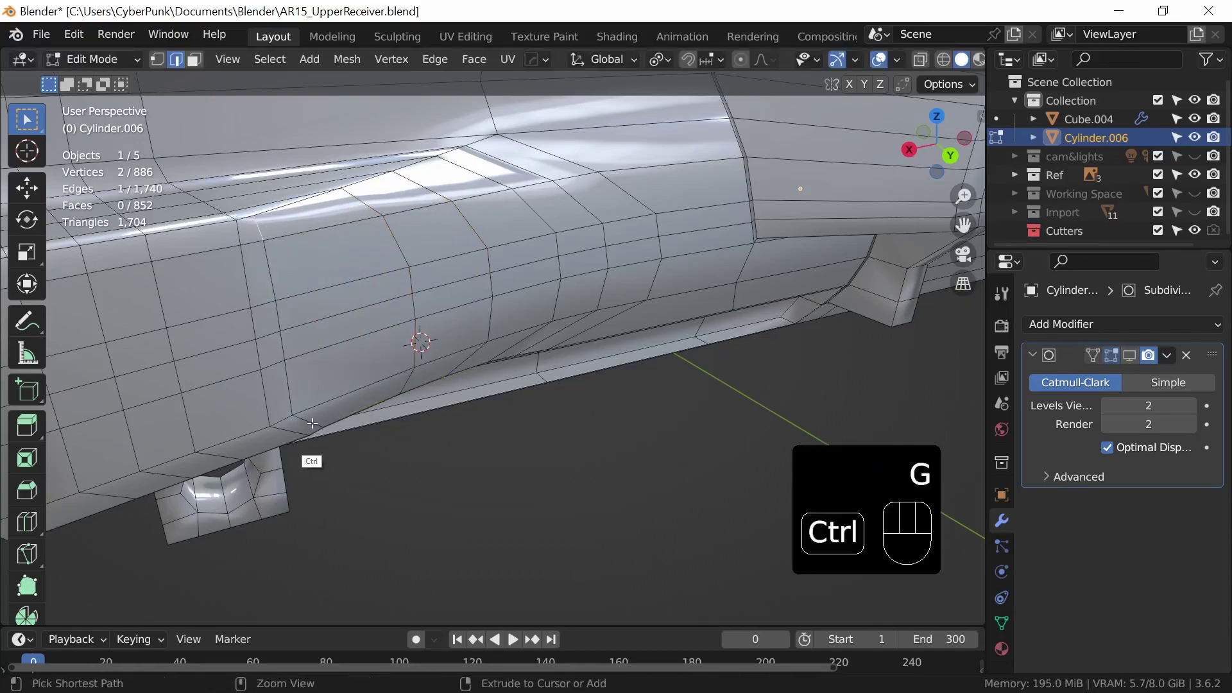
pyautogui.press('g')
pyautogui.press('g')
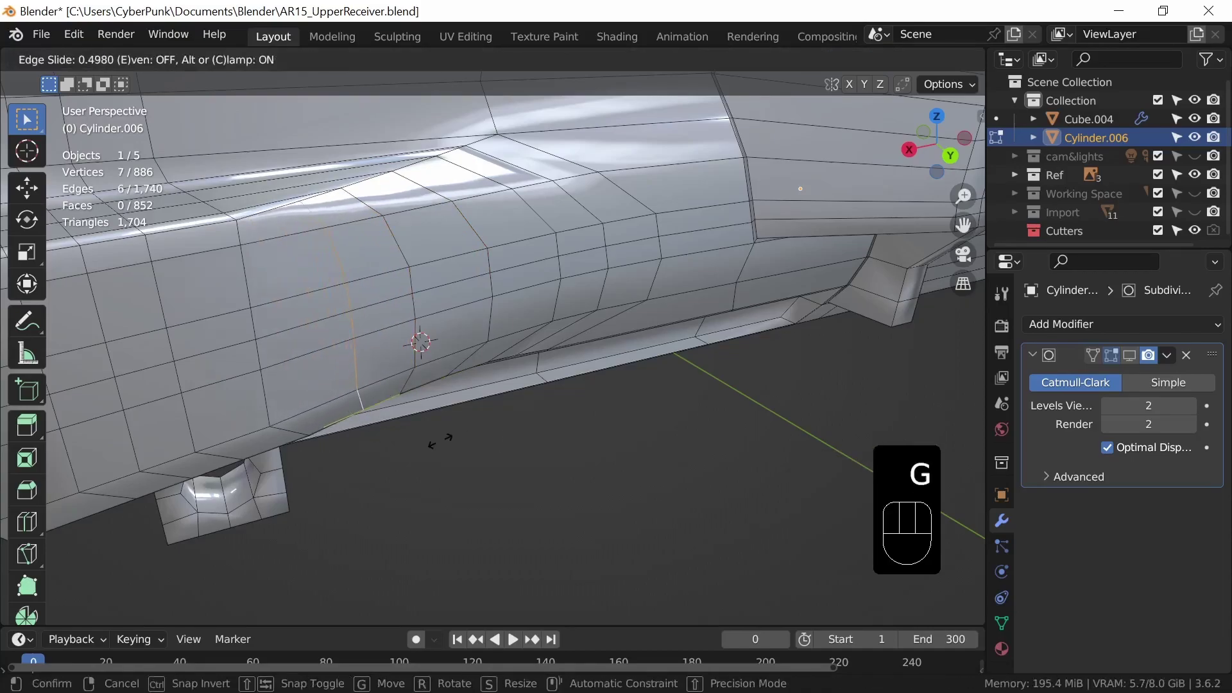
pyautogui.click(439, 441)
# Step: Enable the Subdivision modifier's viewport display, inspect the smoothed block in Object Mode, and return to Edit Mode
pyautogui.moveTo(555, 439); pyautogui.dragTo(572, 445, button='middle')
pyautogui.keyDown('ctrl'); pyautogui.moveTo(571, 444); pyautogui.dragTo(556, 495, button='middle'); pyautogui.keyUp('ctrl')
pyautogui.click(1131, 352)
pyautogui.press('Tab')
pyautogui.moveTo(603, 417); pyautogui.dragTo(511, 436, button='middle')
pyautogui.press('Tab')
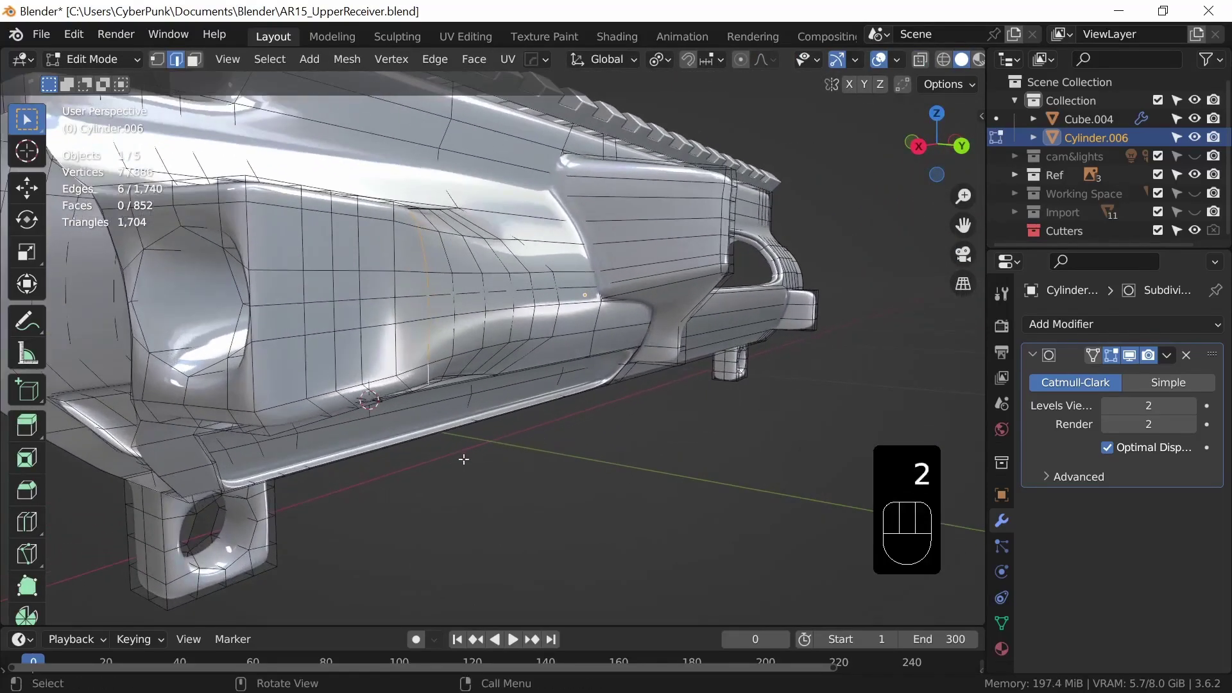
# Step: Select the five lengthwise edge paths along the block's outer side and move them slightly outward along global Y
pyautogui.moveTo(469, 369); pyautogui.dragTo(578, 398, button='middle')
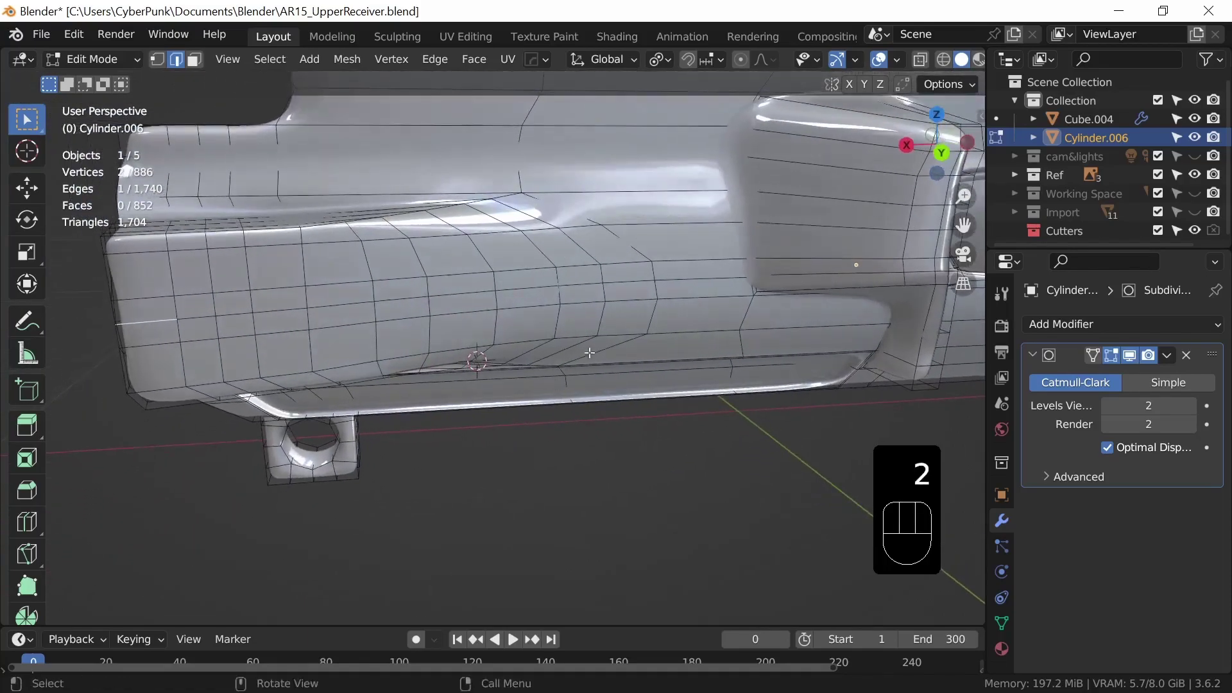
pyautogui.keyDown('shift'); pyautogui.click(629, 327); pyautogui.keyUp('shift')
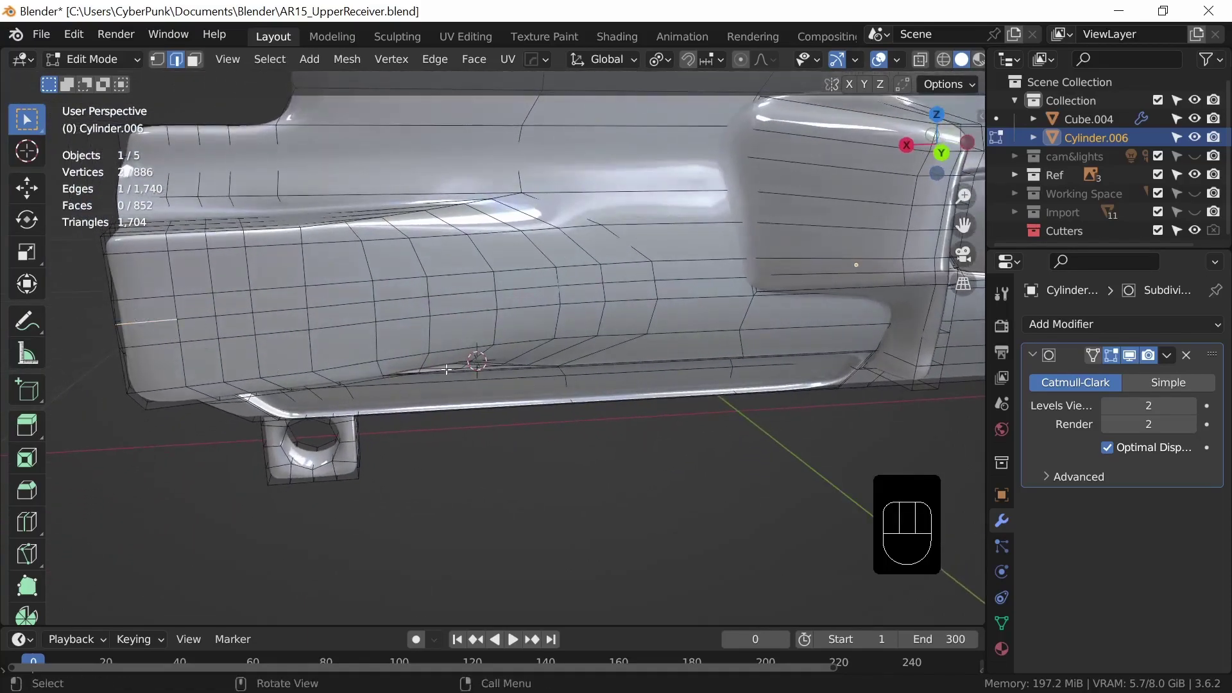
pyautogui.keyDown('ctrl'); pyautogui.click(635, 286); pyautogui.keyUp('ctrl')
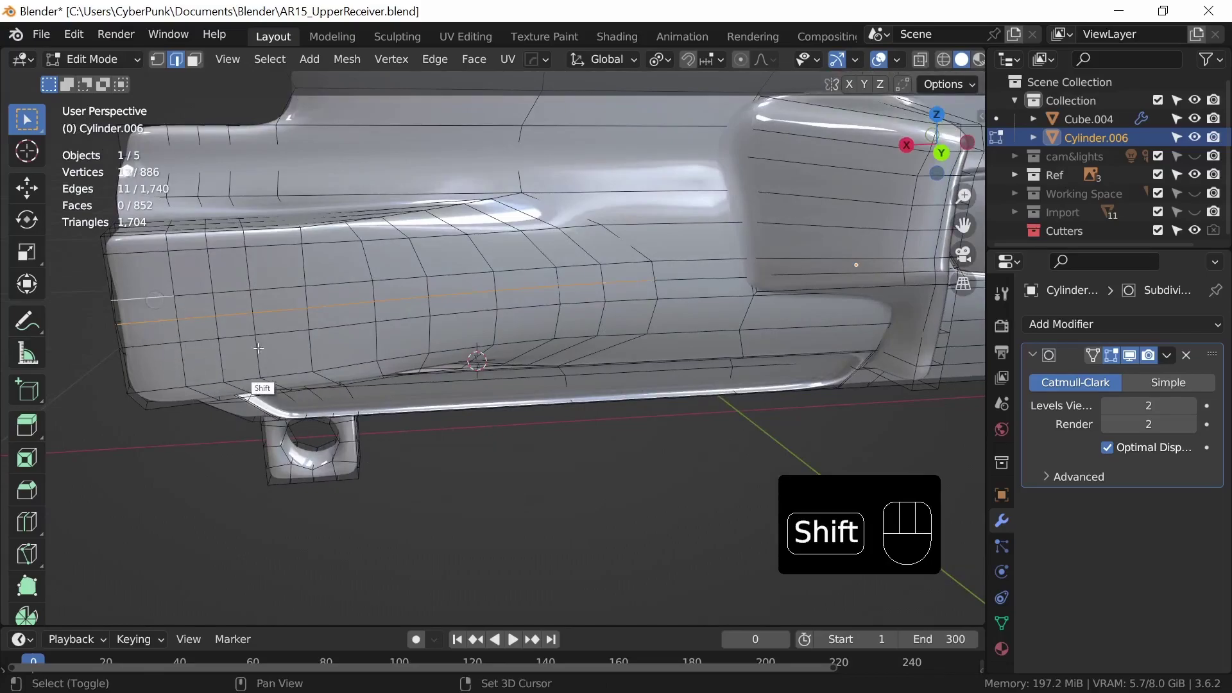
pyautogui.keyDown('ctrl'); pyautogui.keyDown('shift'); pyautogui.click(629, 263); pyautogui.keyUp('shift'); pyautogui.keyUp('ctrl')
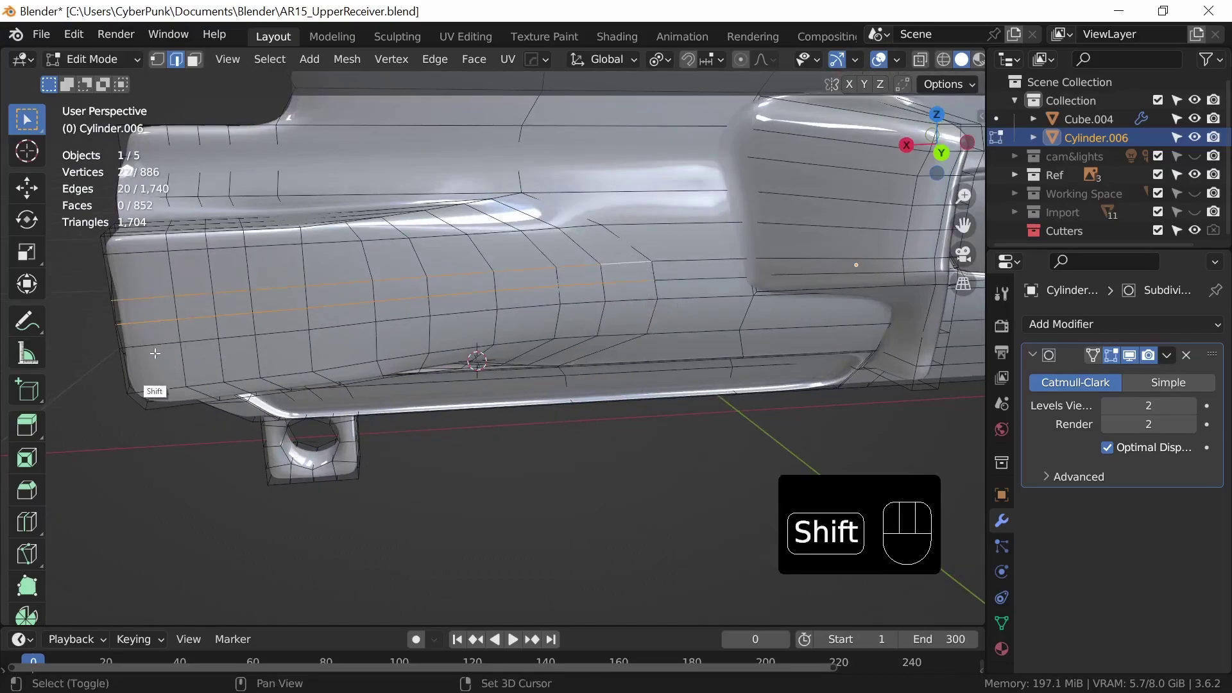
pyautogui.keyDown('ctrl'); pyautogui.keyDown('shift'); pyautogui.click(581, 301); pyautogui.keyUp('shift'); pyautogui.keyUp('ctrl')
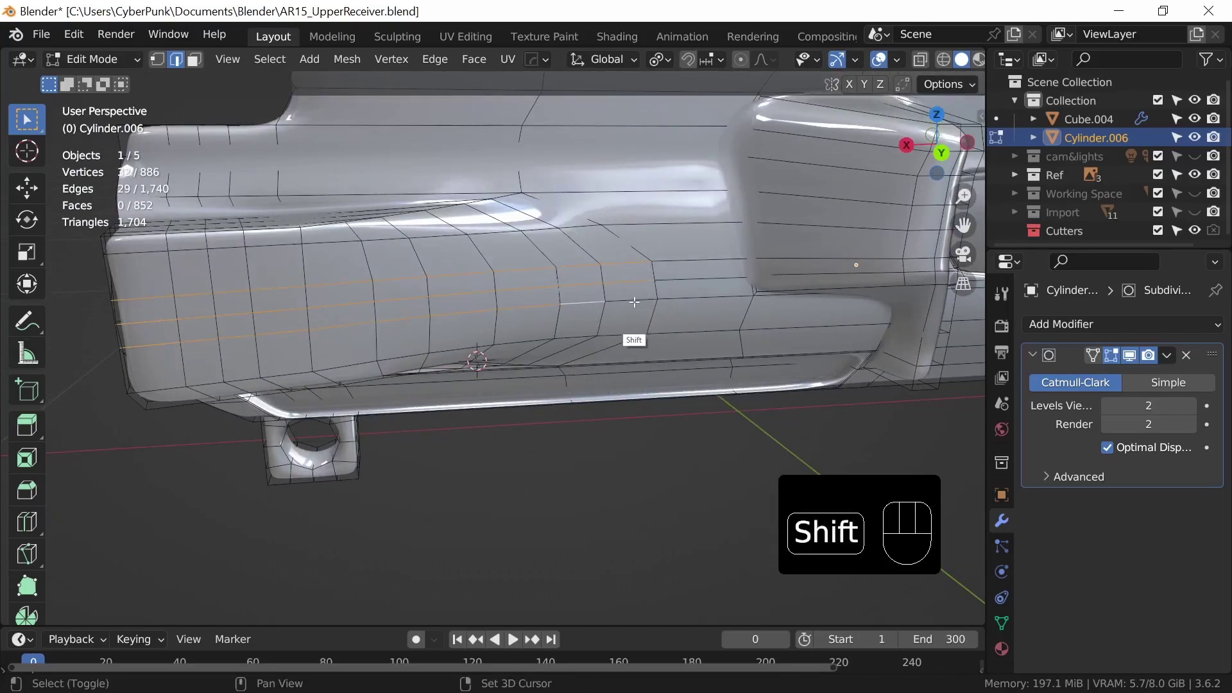
pyautogui.moveTo(480, 416); pyautogui.dragTo(366, 395, button='middle')
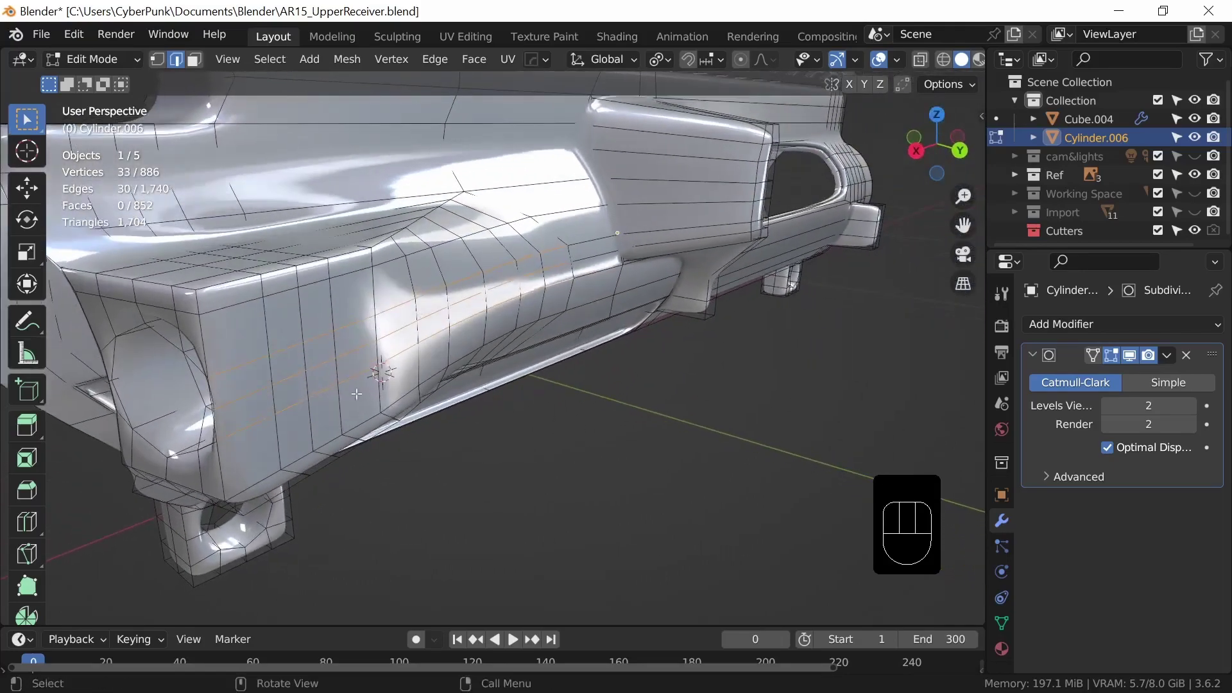
pyautogui.moveTo(581, 365); pyautogui.dragTo(567, 436, button='middle')
pyautogui.keyDown('ctrl'); pyautogui.keyDown('shift'); pyautogui.click(585, 329); pyautogui.keyUp('shift'); pyautogui.keyUp('ctrl')
pyautogui.moveTo(584, 328); pyautogui.dragTo(280, 273, button='middle')
pyautogui.moveTo(642, 389); pyautogui.dragTo(594, 377, button='middle')
pyautogui.keyDown('ctrl'); pyautogui.keyDown('shift'); pyautogui.click(591, 376); pyautogui.keyUp('shift'); pyautogui.keyUp('ctrl')
pyautogui.moveTo(479, 392); pyautogui.dragTo(581, 462, button='middle')
pyautogui.press('g')
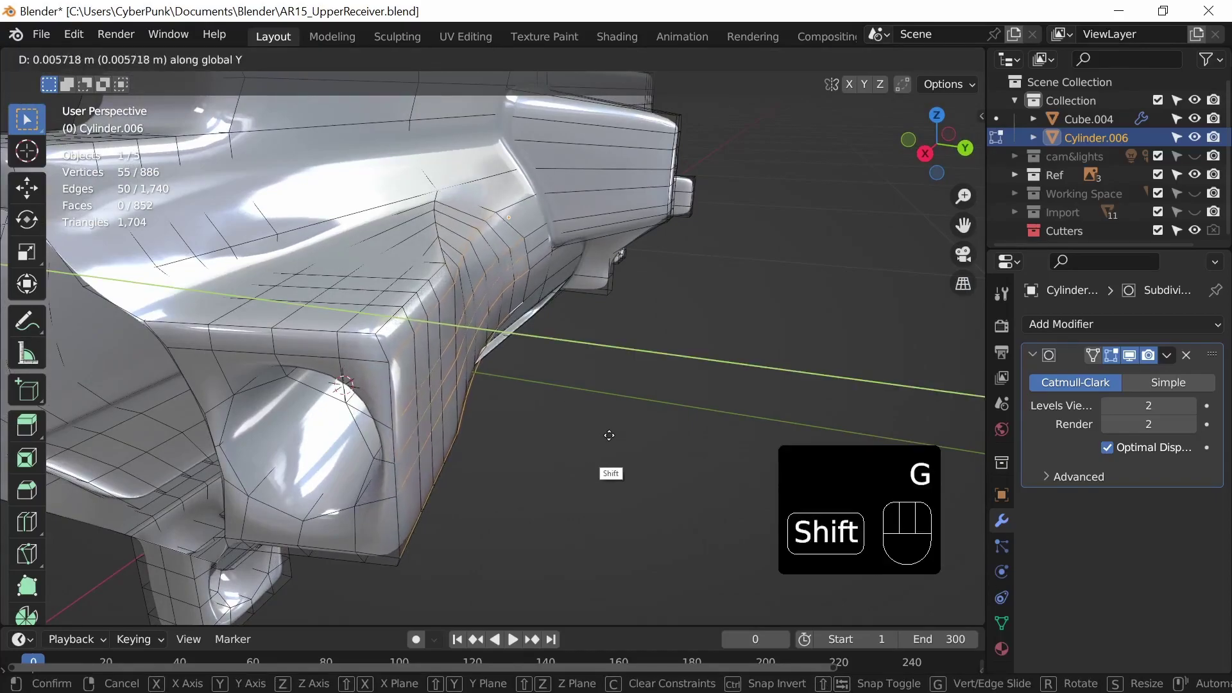
pyautogui.click(635, 445)
# Step: Reduce the selection to the three middle lengthwise paths and move them slightly farther outward along global Y
pyautogui.moveTo(652, 454); pyautogui.dragTo(530, 434, button='middle')
pyautogui.press('c')
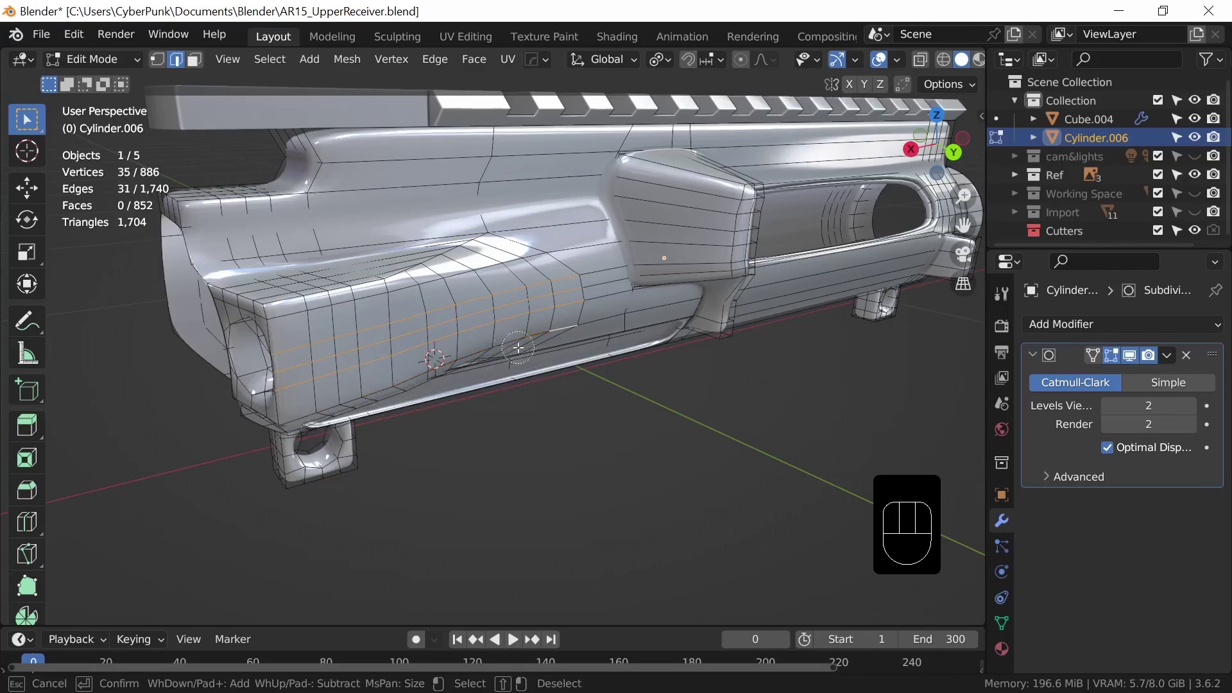
pyautogui.press('Escape')
pyautogui.moveTo(570, 373); pyautogui.dragTo(619, 374, button='middle')
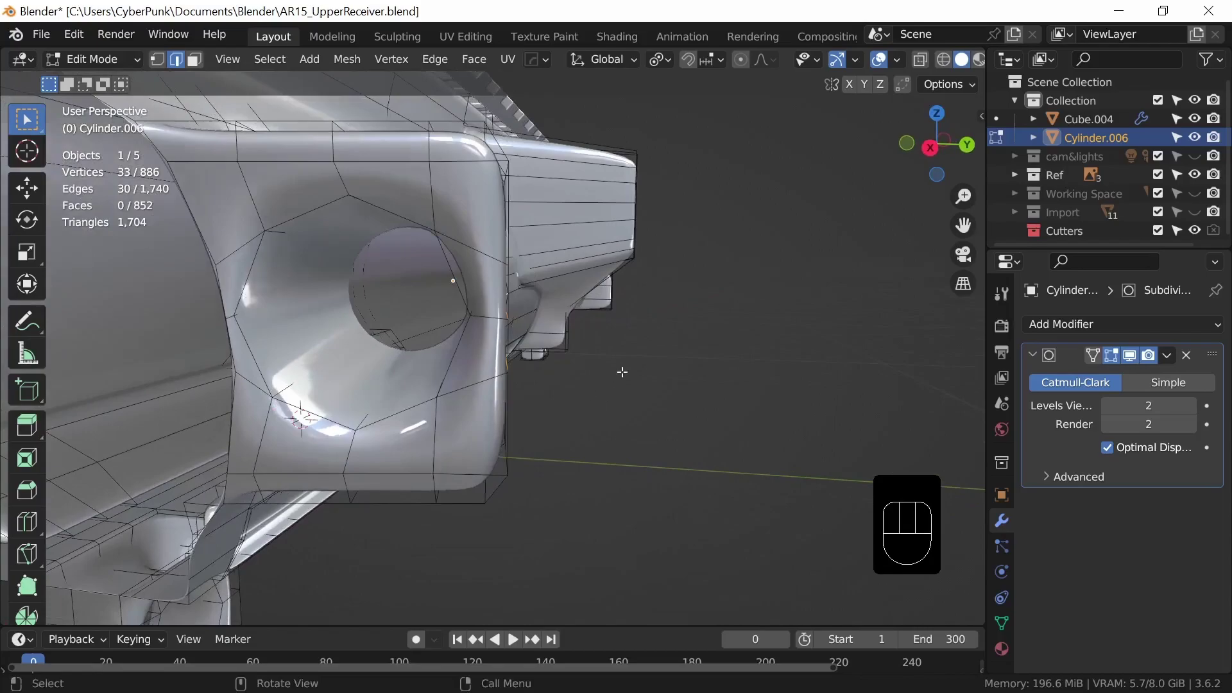
pyautogui.press('g')
pyautogui.keyDown('shift'); pyautogui.middleClick(638, 393); pyautogui.keyUp('shift')
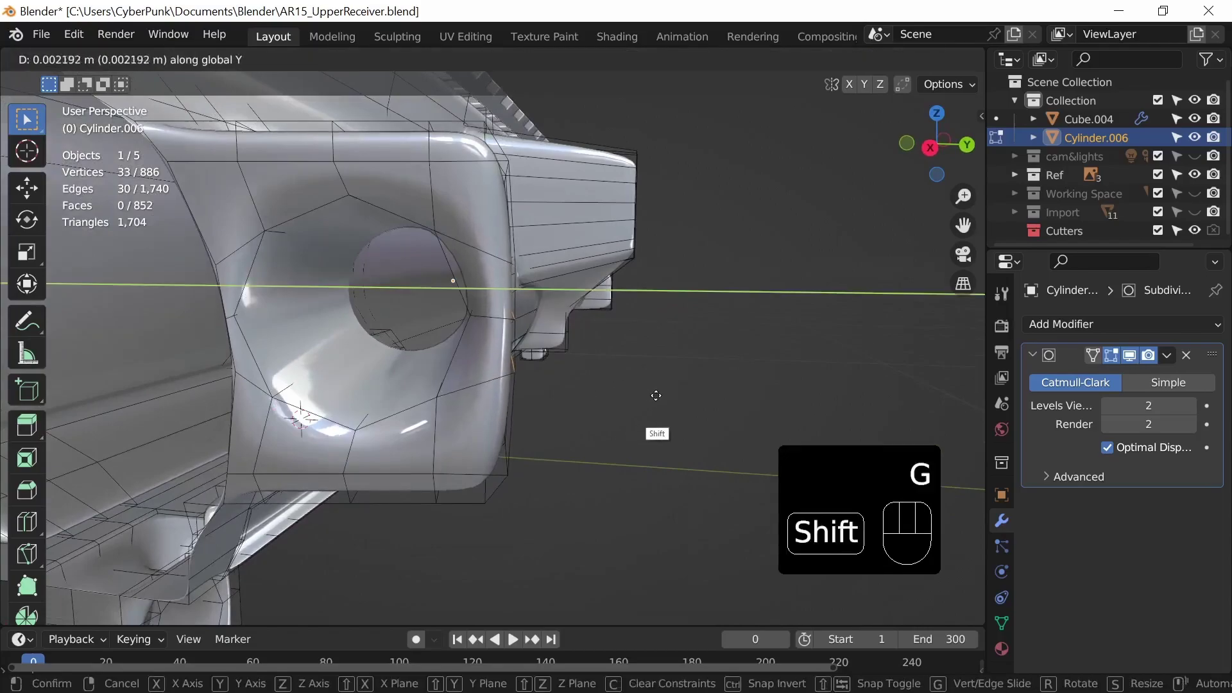
pyautogui.click(780, 423)
# Step: Keep only the central lengthwise path selected, move it slightly outward along global Y to round the side, and leave Edit Mode
pyautogui.moveTo(784, 413); pyautogui.dragTo(519, 436, button='middle')
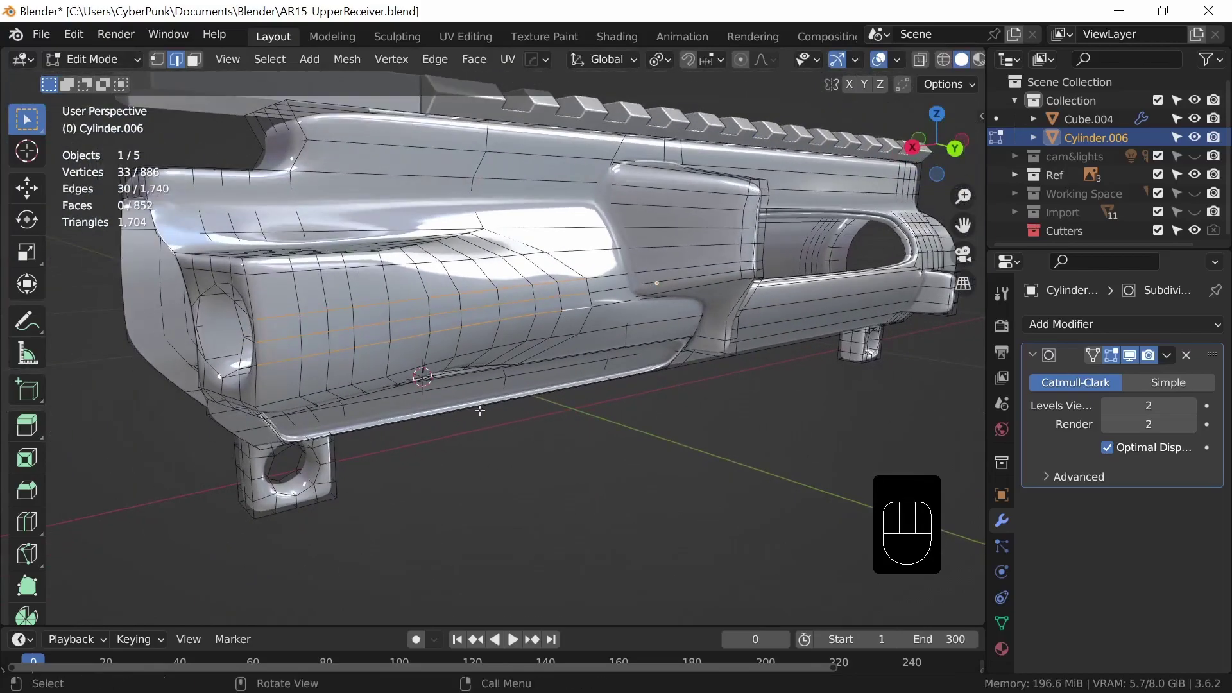
pyautogui.press('c')
pyautogui.moveTo(681, 337); pyautogui.dragTo(616, 348, button='middle')
pyautogui.keyDown('ctrl'); pyautogui.click(616, 305); pyautogui.keyUp('ctrl')
pyautogui.moveTo(544, 416); pyautogui.dragTo(603, 390, button='middle')
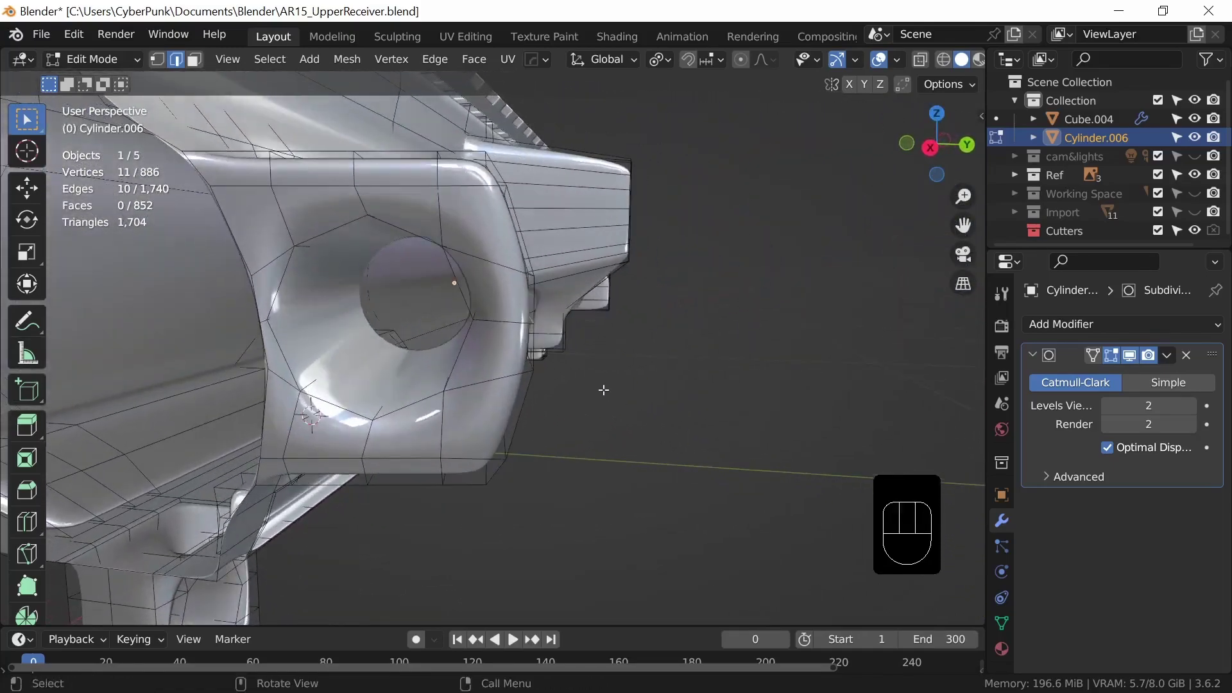
pyautogui.press('g')
pyautogui.press('y')
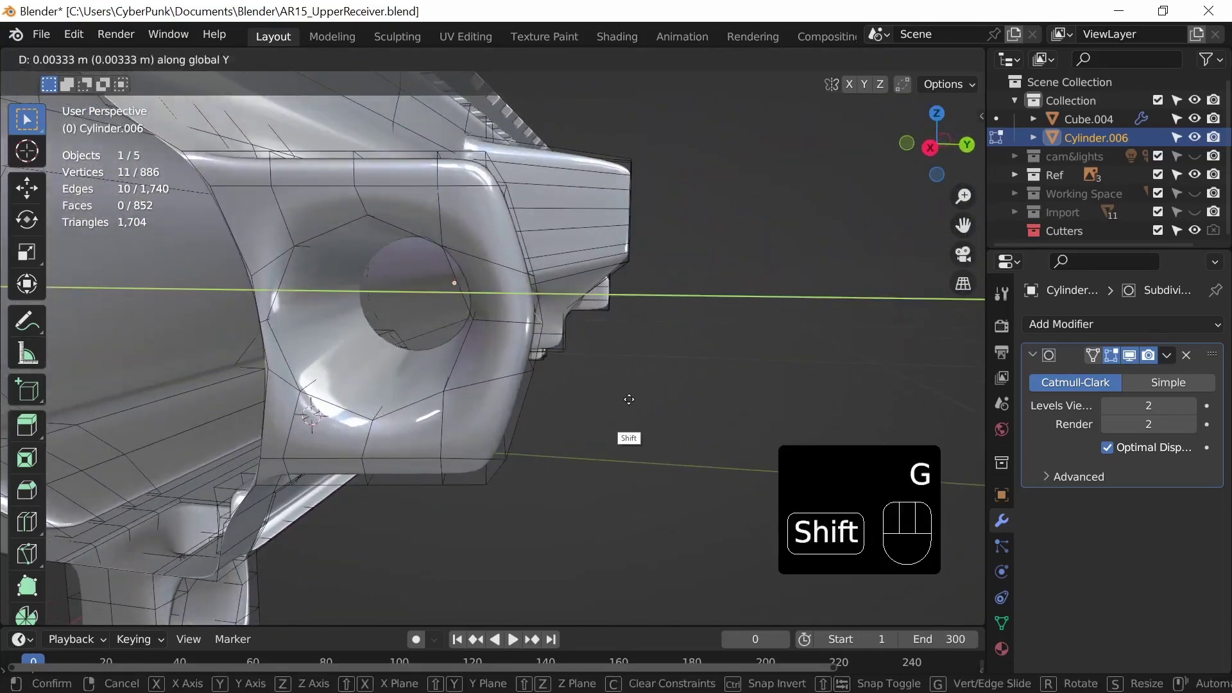
pyautogui.click(662, 410)
pyautogui.press('Tab')
# Step: Add a mesh cylinder at the 3D cursor with 24 vertices
pyautogui.keyDown('ctrl'); pyautogui.moveTo(715, 417); pyautogui.dragTo(474, 439, button='middle'); pyautogui.keyUp('ctrl')
pyautogui.moveTo(615, 433); pyautogui.dragTo(634, 425, button='middle')
pyautogui.scroll(3, 617, 424)
pyautogui.hotkey('shift', 'a')
pyautogui.moveTo(591, 437)
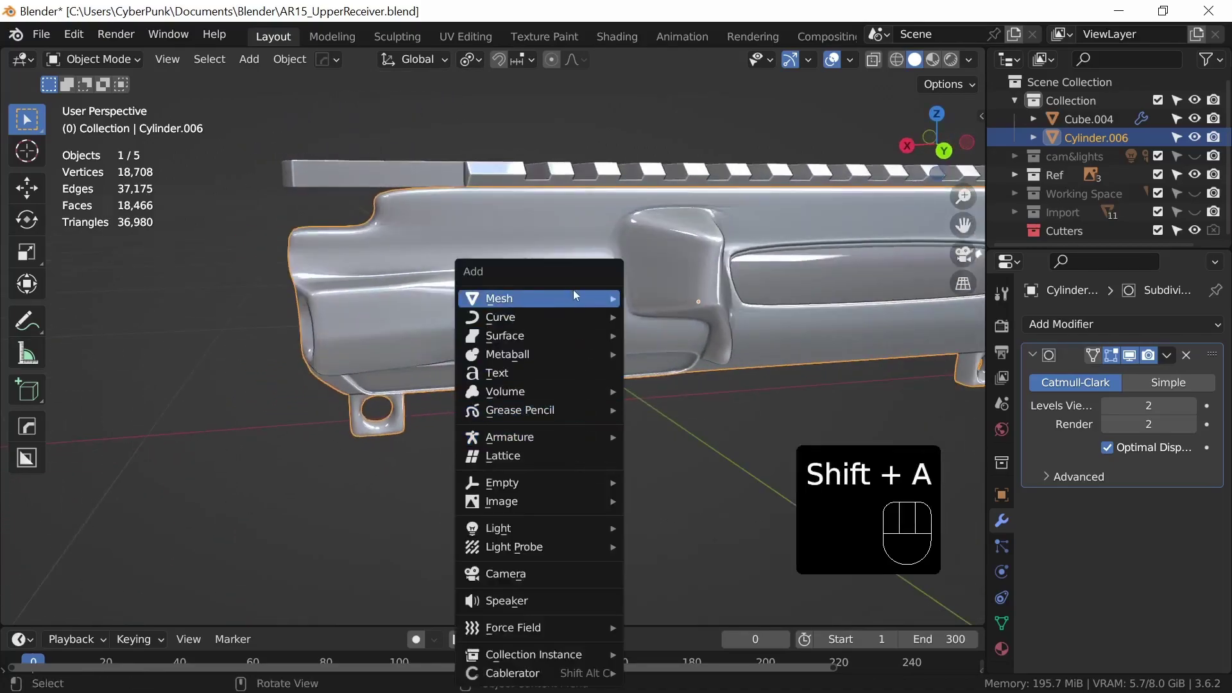
pyautogui.moveTo(573, 296)
pyautogui.click(701, 391)
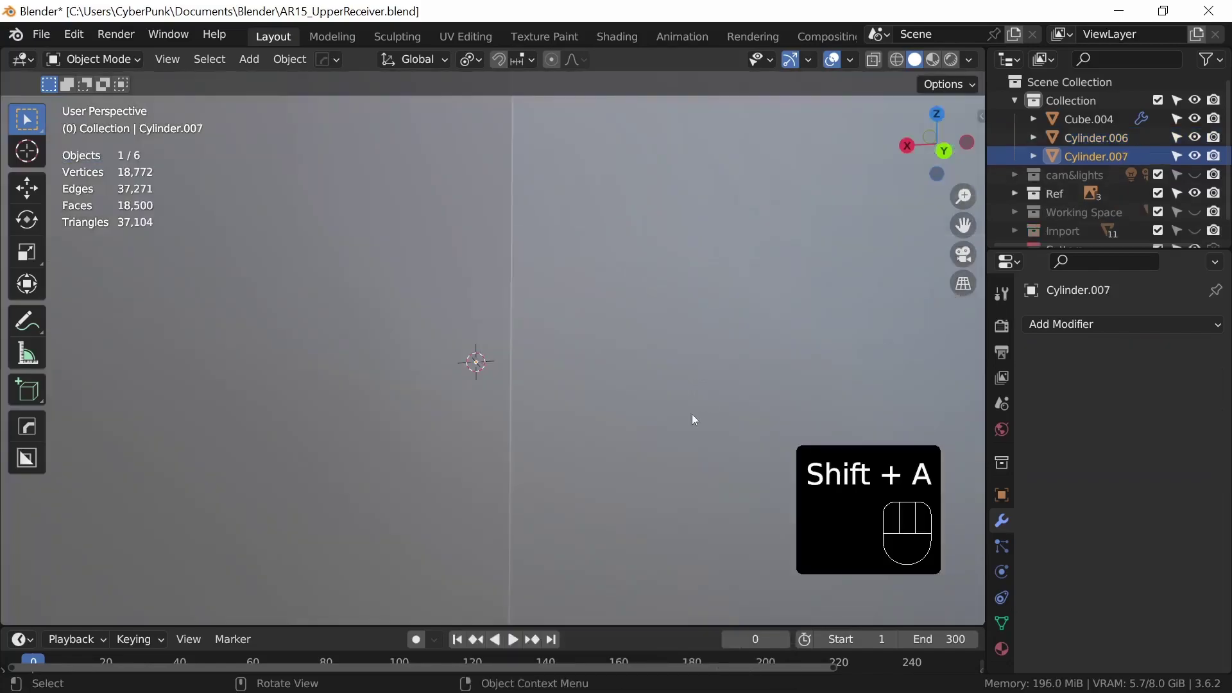
pyautogui.keyDown('ctrl'); pyautogui.moveTo(681, 334); pyautogui.dragTo(286, 558, button='middle'); pyautogui.keyUp('ctrl')
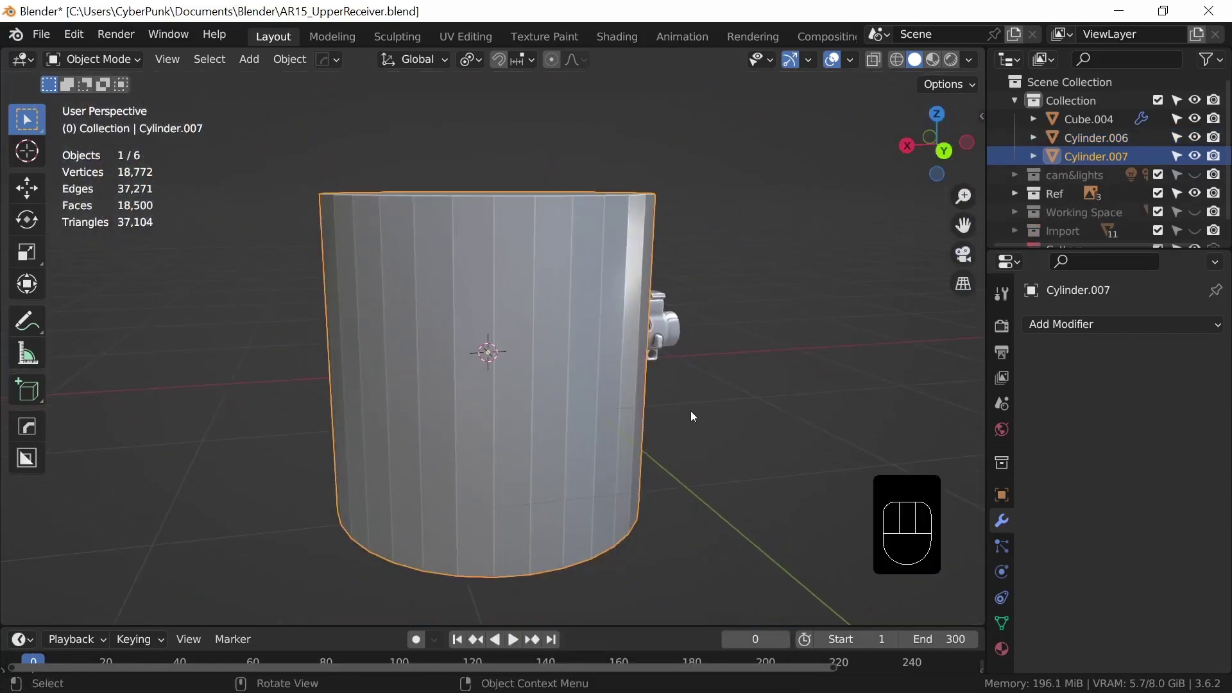
pyautogui.press('F9')
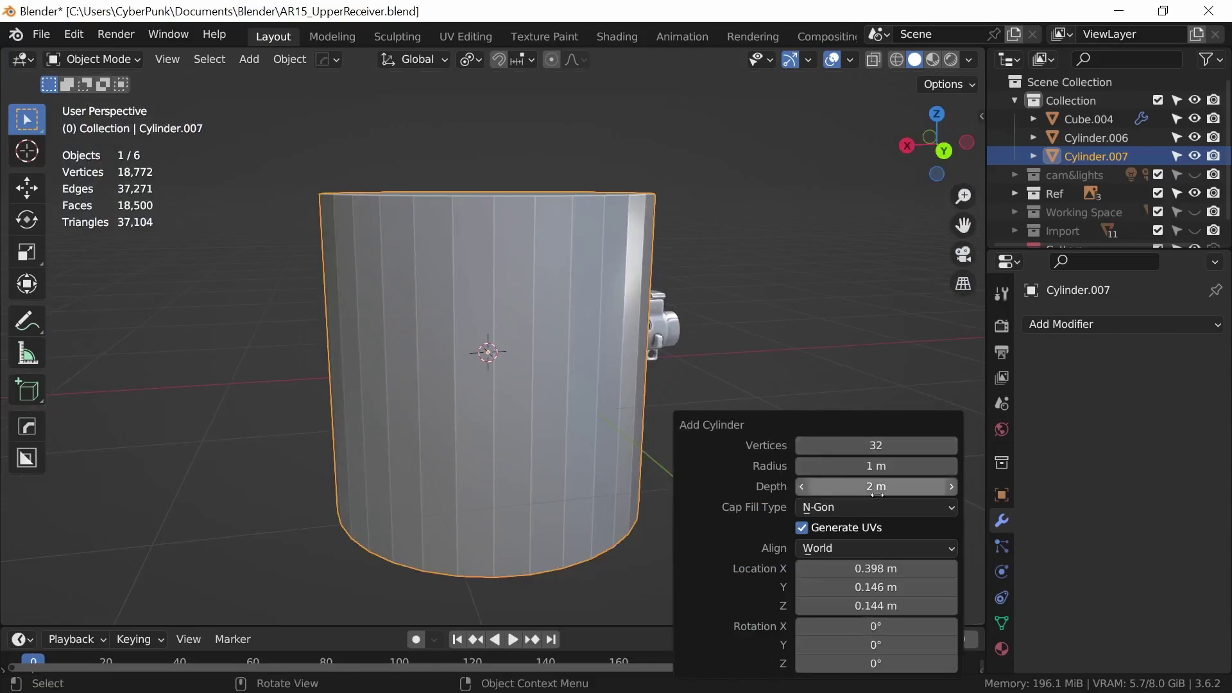
pyautogui.click(889, 443)
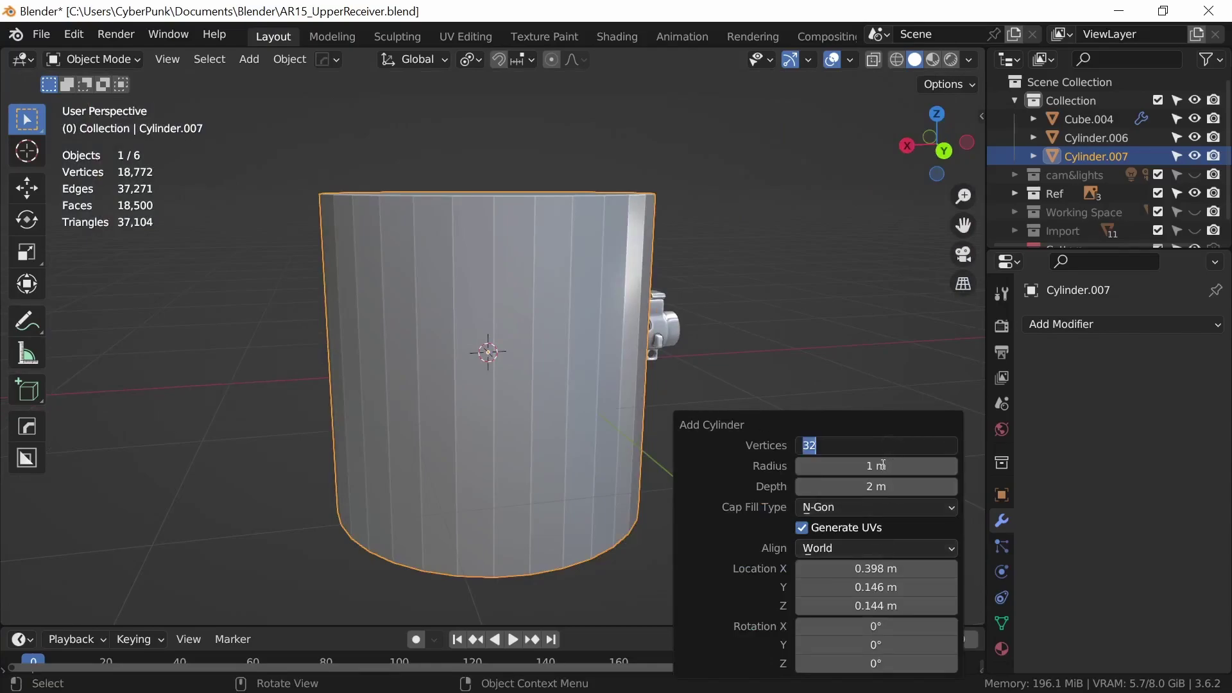
pyautogui.write('24')
pyautogui.press('Return')
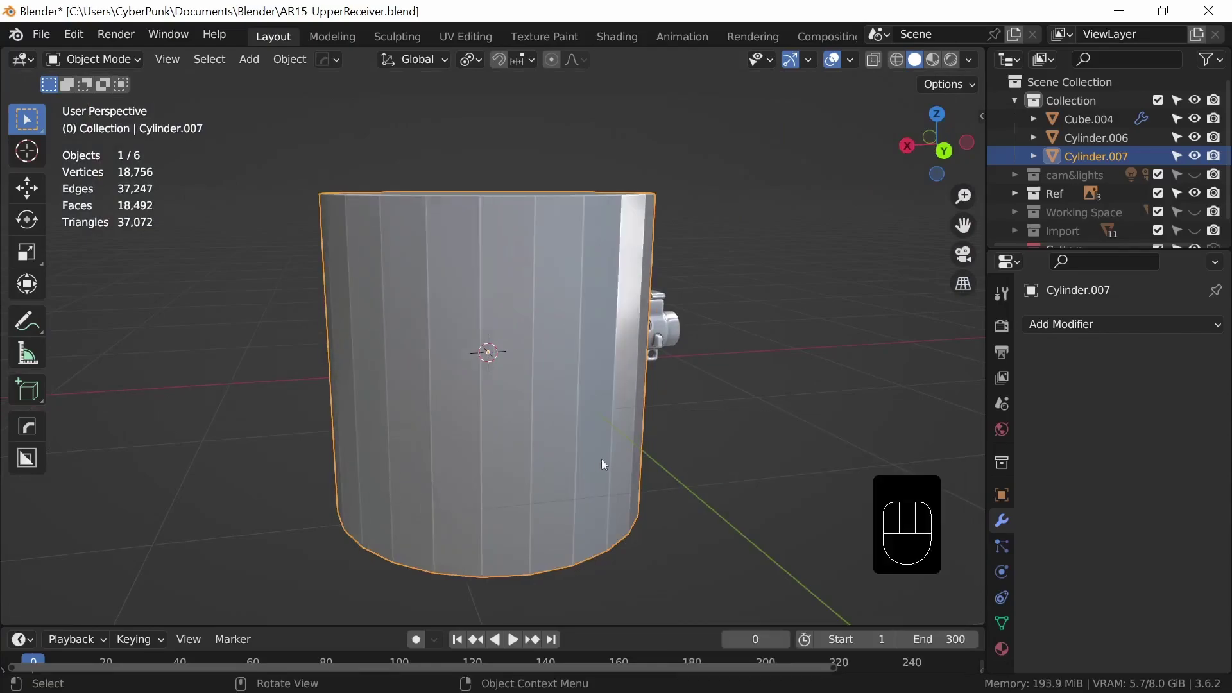
# Step: Rotate the cylinder 90° about the Y axis and scale it down close to the receiver's size
pyautogui.write('ry90')
pyautogui.click(676, 503)
pyautogui.press('s')
pyautogui.click(526, 392)
# Step: Move the cylinder to about 0.79 m in X and 0.28 m in Z, just outside the side block's hole
pyautogui.moveTo(526, 392); pyautogui.dragTo(595, 457, button='middle')
pyautogui.press('g')
pyautogui.middleClick(591, 454)
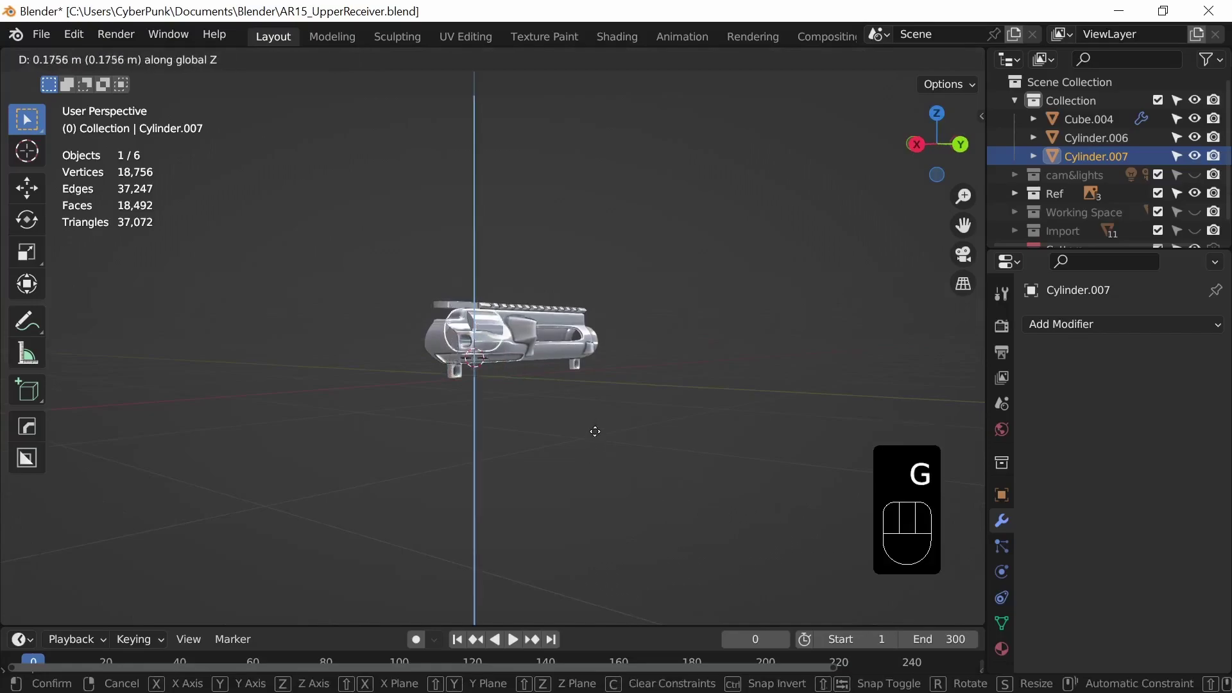
pyautogui.click(597, 436)
pyautogui.press('g')
pyautogui.middleClick(638, 453)
pyautogui.click(638, 452)
pyautogui.press('g')
pyautogui.middleClick(618, 460)
pyautogui.click(592, 471)
# Step: Scale the cylinder to about 0.069 m in diameter and move it to about 0.35 m in Y, aligned with the block's hole
pyautogui.moveTo(592, 471); pyautogui.dragTo(671, 449, button='middle')
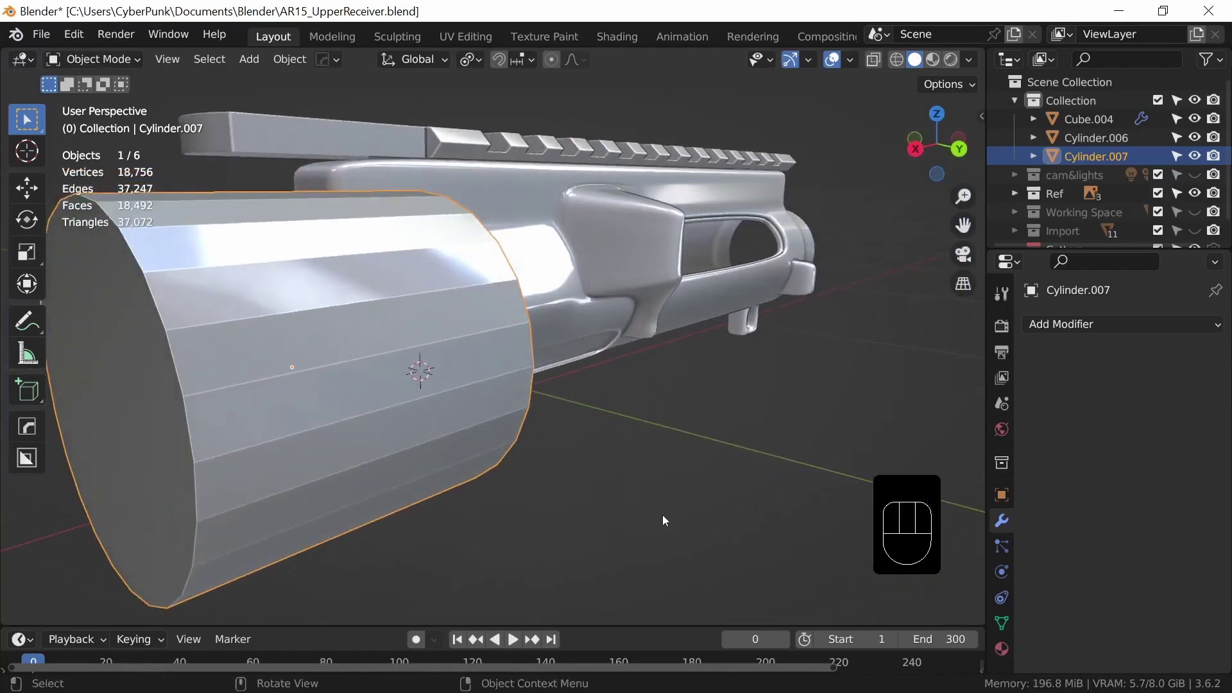
pyautogui.press('s')
pyautogui.click(360, 438)
pyautogui.moveTo(360, 437); pyautogui.dragTo(655, 444, button='middle')
pyautogui.press('g')
pyautogui.press('y')
pyautogui.click(518, 451)
pyautogui.moveTo(518, 451); pyautogui.dragTo(580, 437, button='middle')
pyautogui.press('s')
pyautogui.click(643, 460)
# Step: Isolate the cylinder in local view and scale it along X to a thickness of about 0.027 m
pyautogui.moveTo(643, 459); pyautogui.dragTo(573, 501, button='middle')
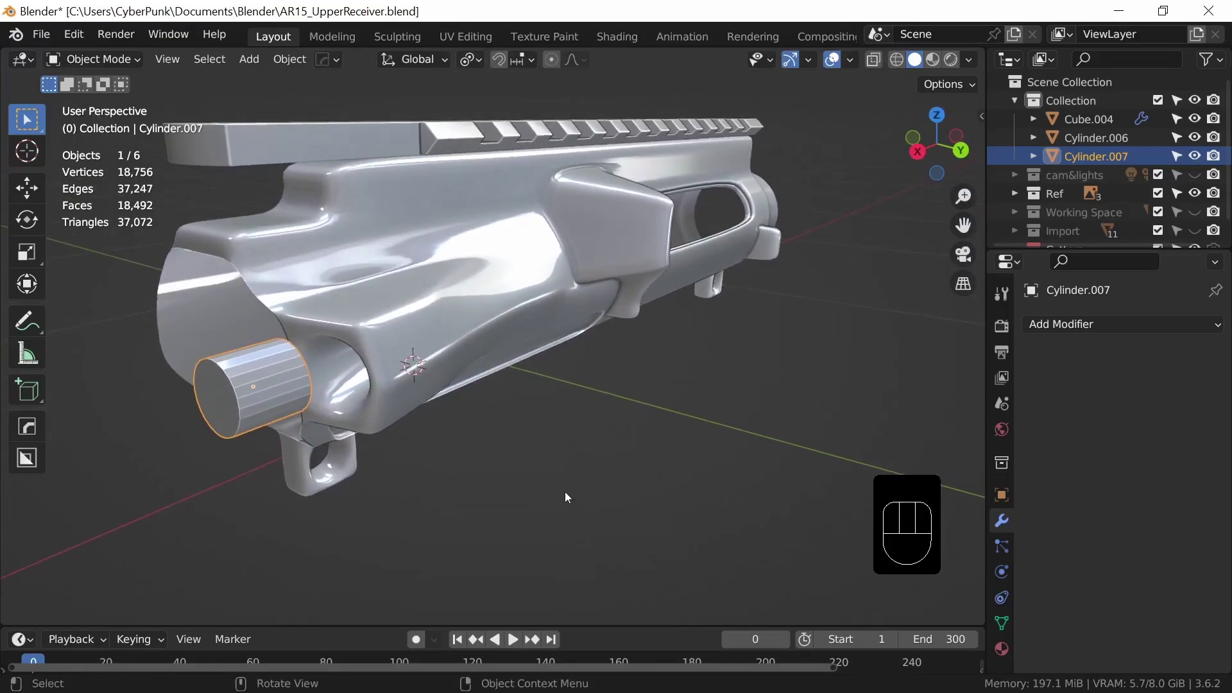
pyautogui.press('KP_Divide')
pyautogui.keyDown('ctrl'); pyautogui.moveTo(731, 489); pyautogui.dragTo(695, 475, button='middle'); pyautogui.keyUp('ctrl')
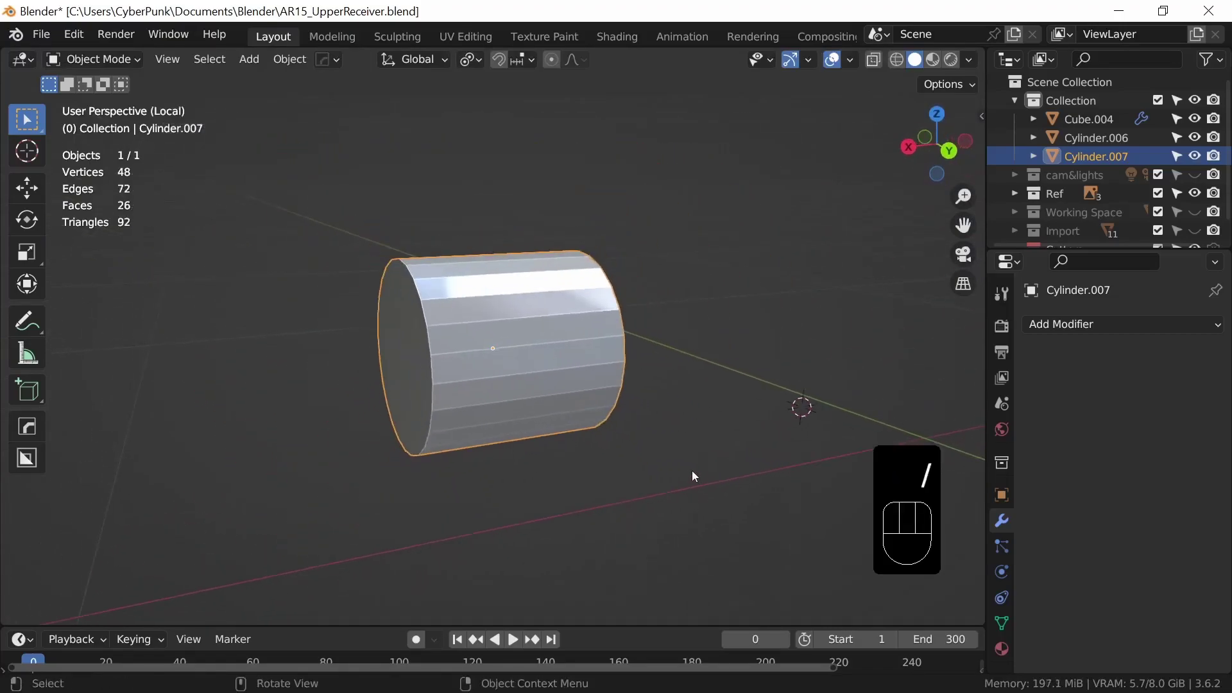
pyautogui.press('s')
pyautogui.press('x')
pyautogui.click(567, 459)
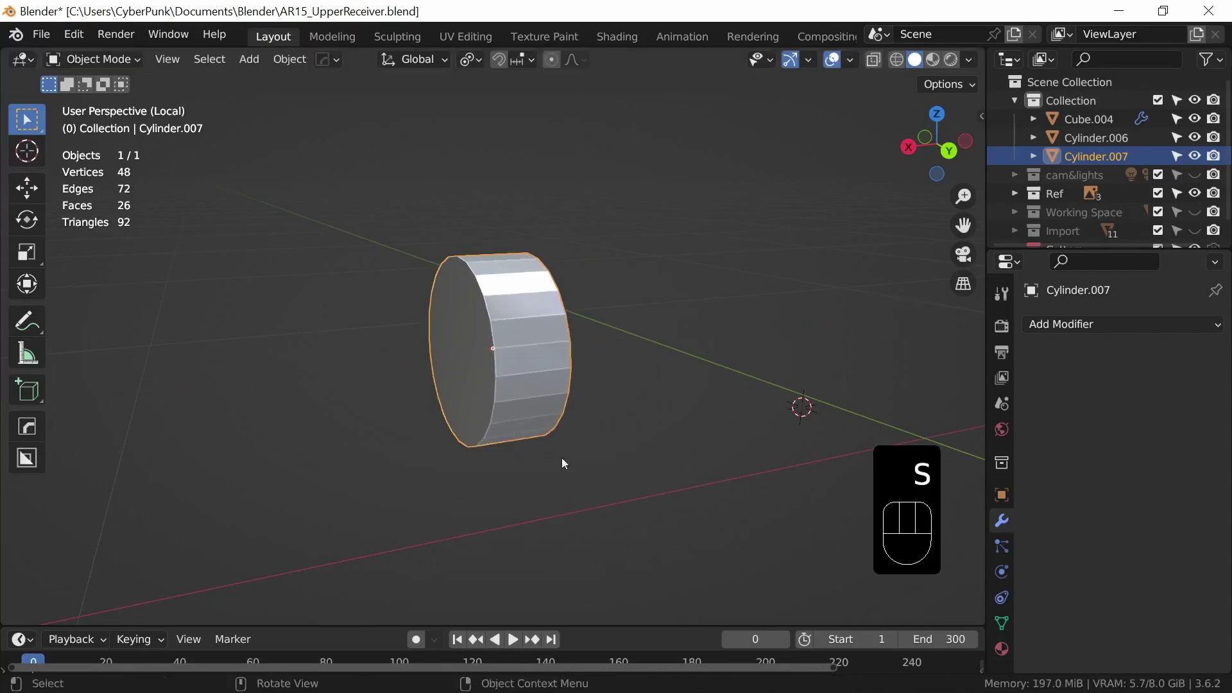
# Step: Apply the cylinder's rotation and scale
pyautogui.press('n')
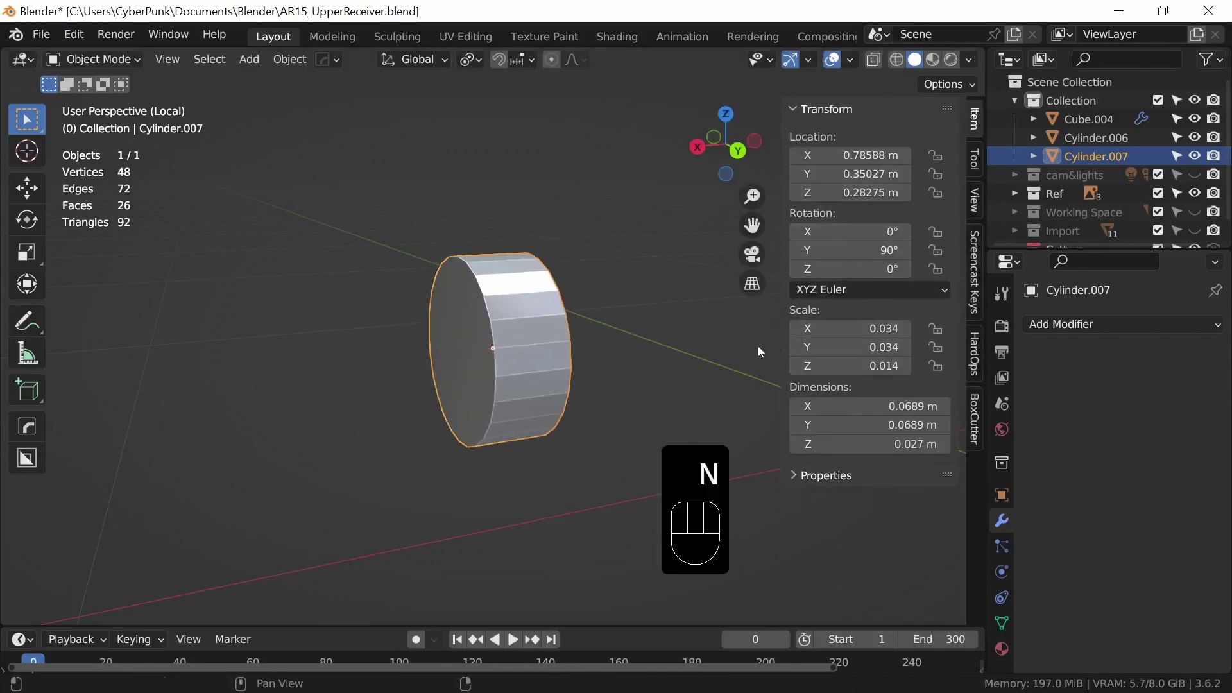
pyautogui.hotkey('ctrl', 'a')
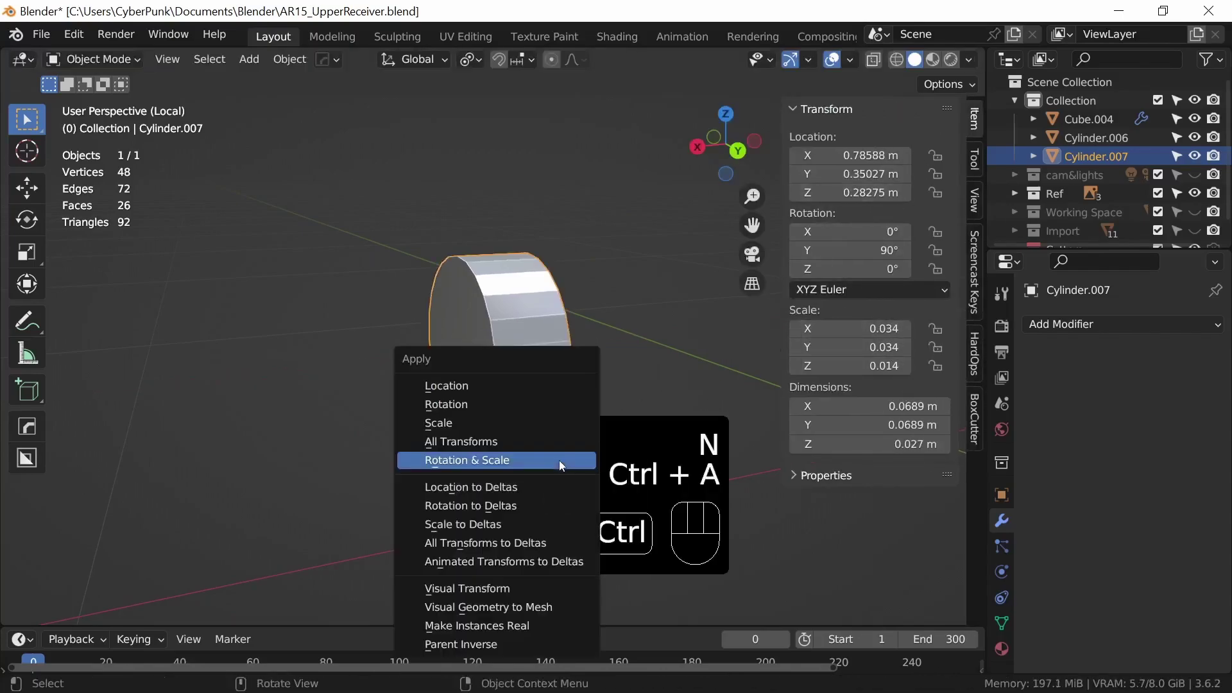
pyautogui.click(504, 460)
pyautogui.press('n')
# Step: Select the cylinder's outward-facing end cap in Edit Mode and inset it slightly to form a thin rim
pyautogui.moveTo(590, 502)
pyautogui.mouseDown(button='middle')
pyautogui.moveTo(533, 500)
pyautogui.moveTo(600, 487)
pyautogui.mouseUp(button='middle')
pyautogui.press('Tab')
pyautogui.press('3')
pyautogui.click(493, 369)
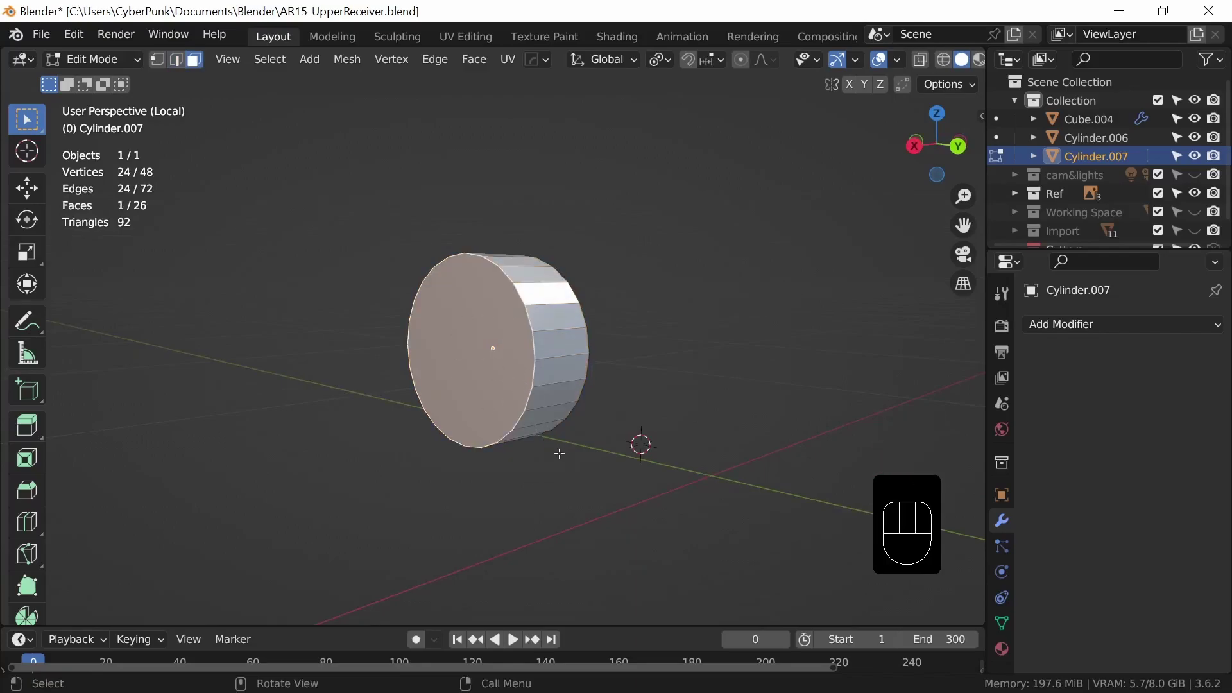
pyautogui.press('i')
pyautogui.click(539, 455)
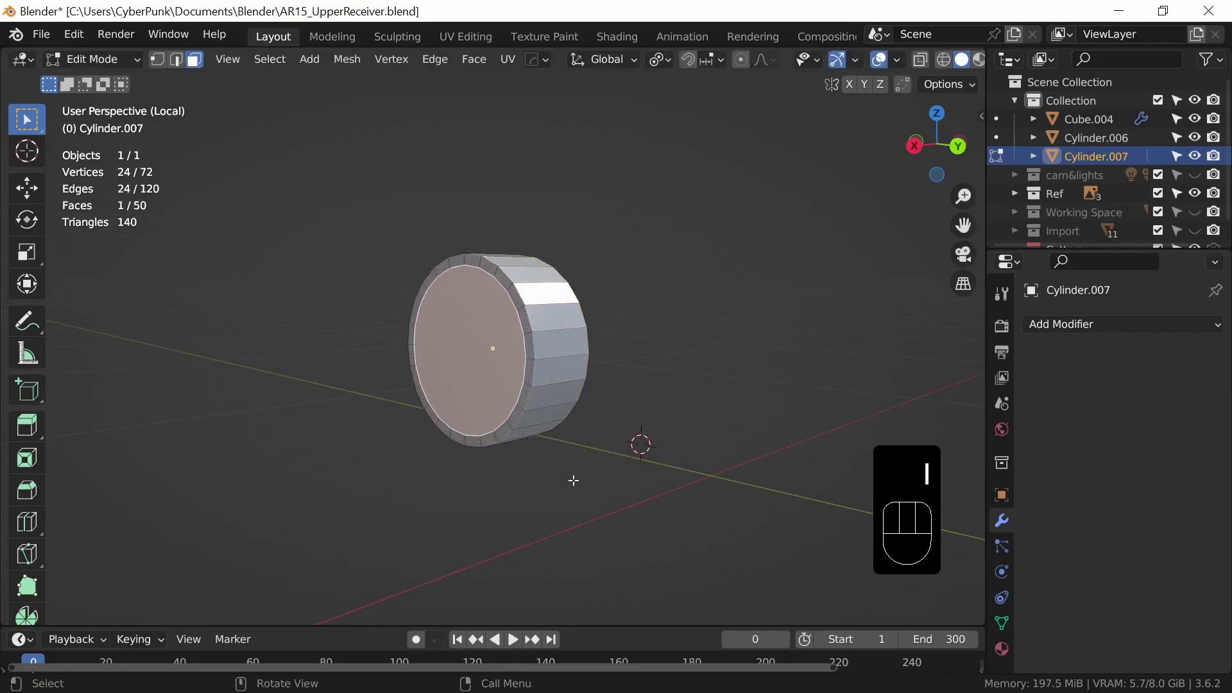
# Step: Inset the end cap three more times into evenly spaced concentric rings about 0.0067 m wide, and switch to edge selection
pyautogui.moveTo(548, 421); pyautogui.dragTo(573, 413, button='middle')
pyautogui.press('i')
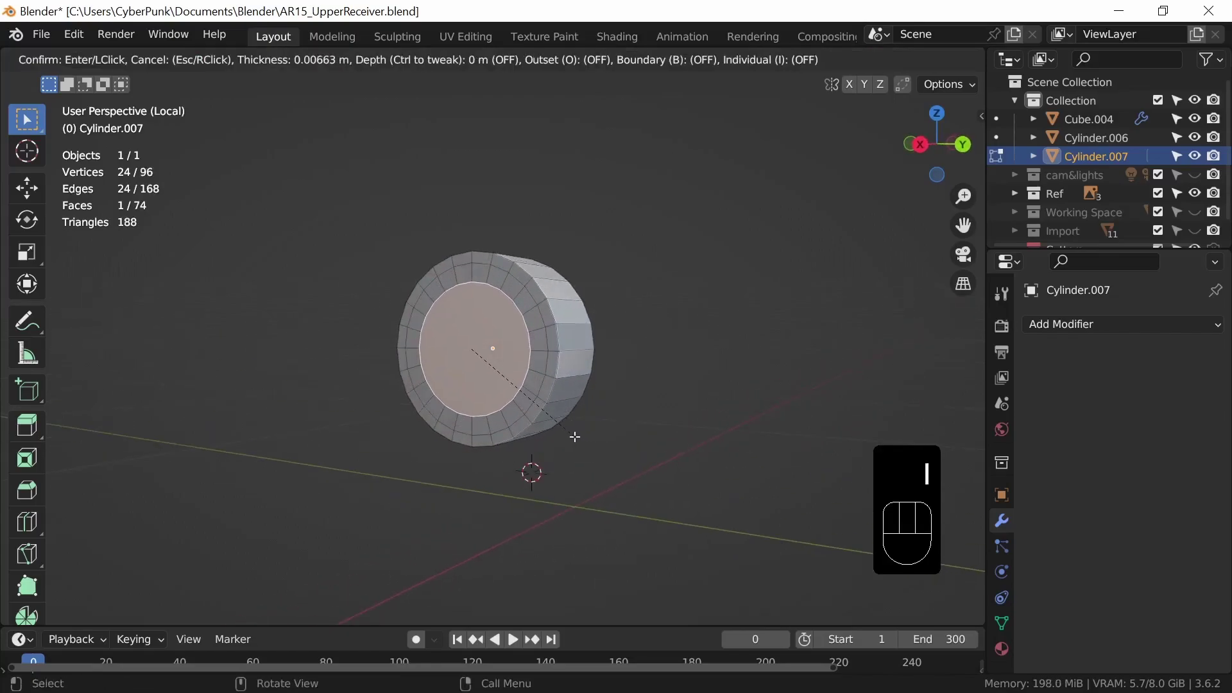
pyautogui.click(575, 439)
pyautogui.press('i')
pyautogui.click(559, 454)
pyautogui.press('i')
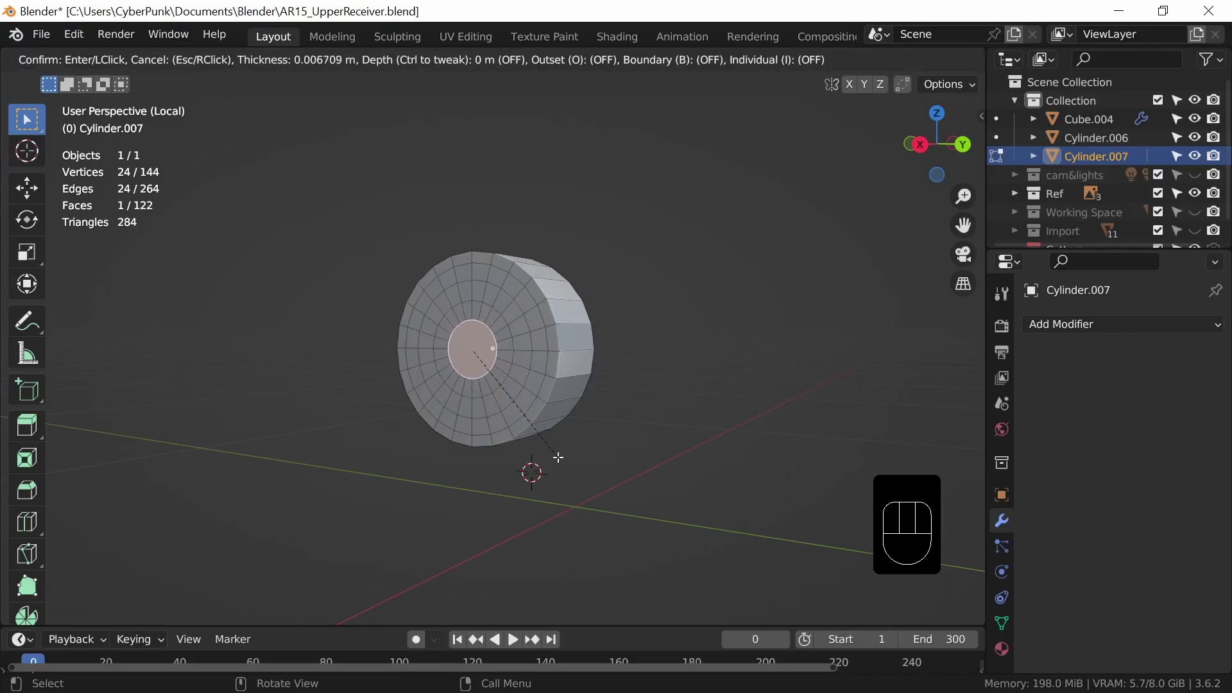
pyautogui.click(556, 457)
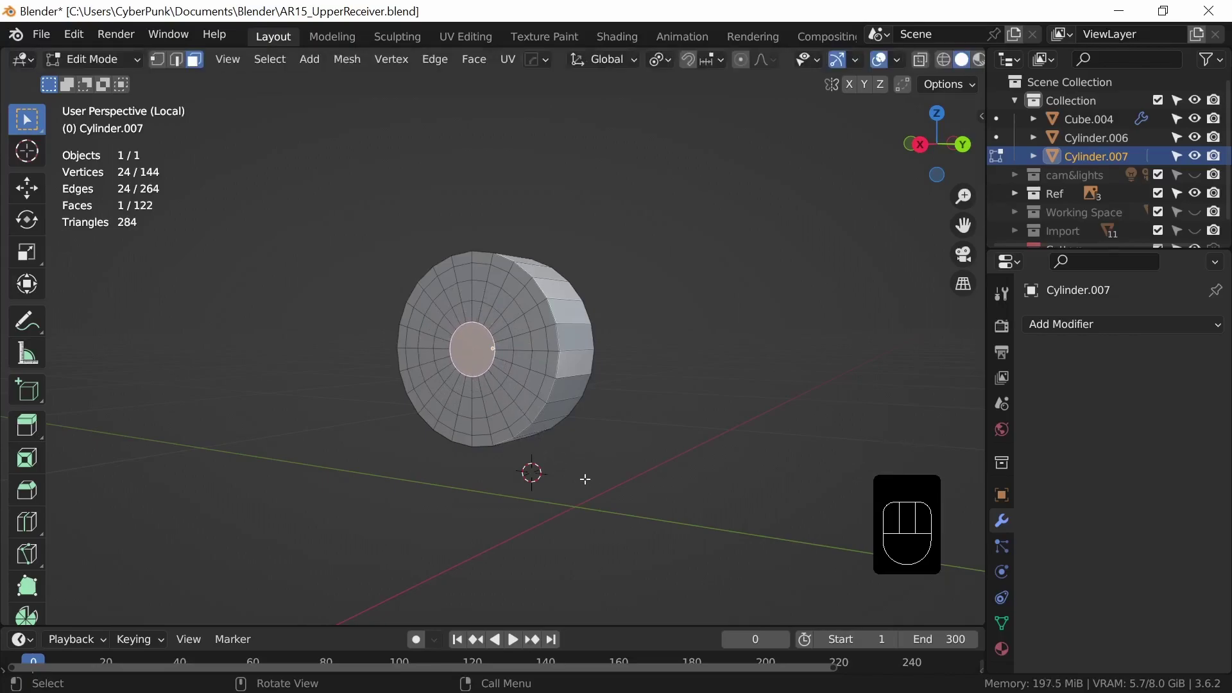
pyautogui.press('2')
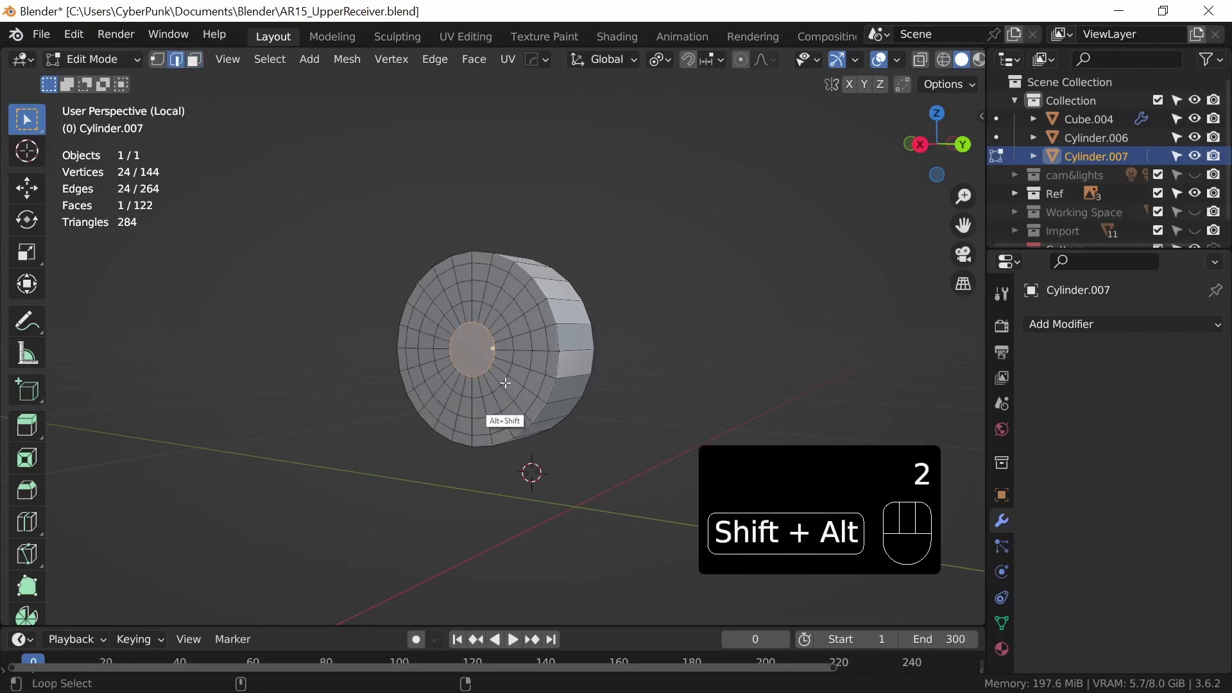
# Step: Select the four concentric edge loops on the end cap and bevel them about 0.0014 m wide into narrow ring bands
pyautogui.keyDown('alt'); pyautogui.keyDown('shift'); pyautogui.click(536, 398); pyautogui.keyUp('shift'); pyautogui.keyUp('alt')
pyautogui.keyDown('alt'); pyautogui.keyDown('shift'); pyautogui.click(577, 431); pyautogui.keyUp('shift'); pyautogui.keyUp('alt')
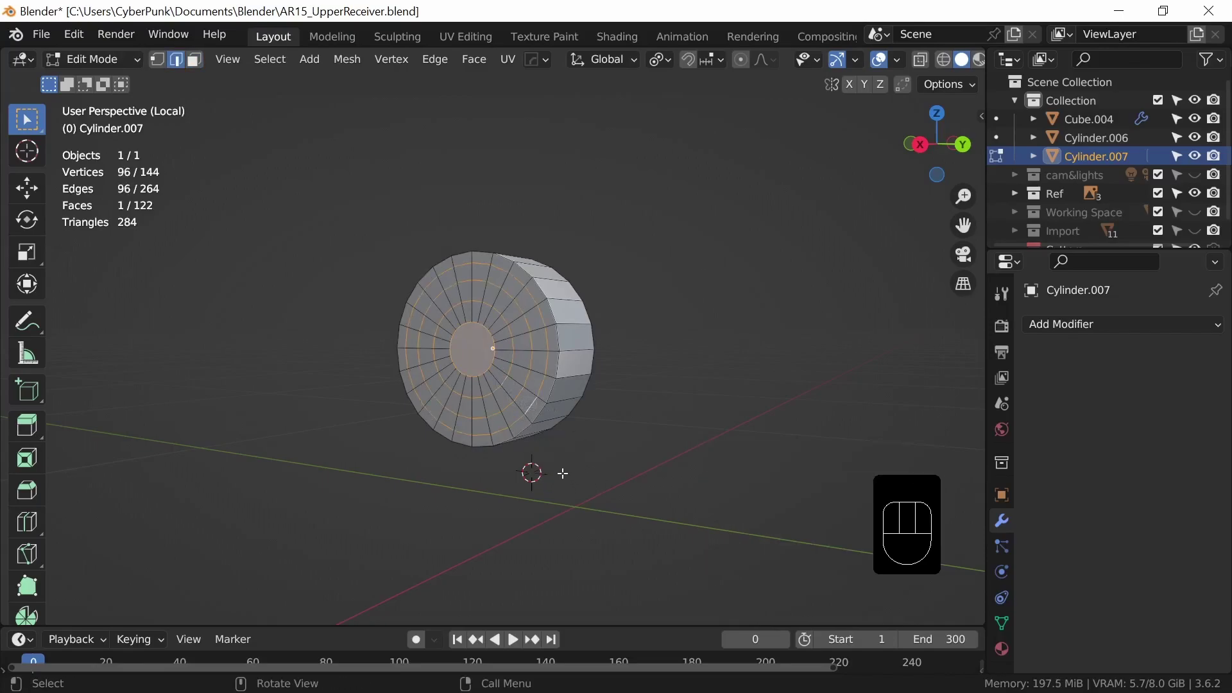
pyautogui.scroll(1, 578, 462)
pyautogui.hotkey('ctrl', 'b')
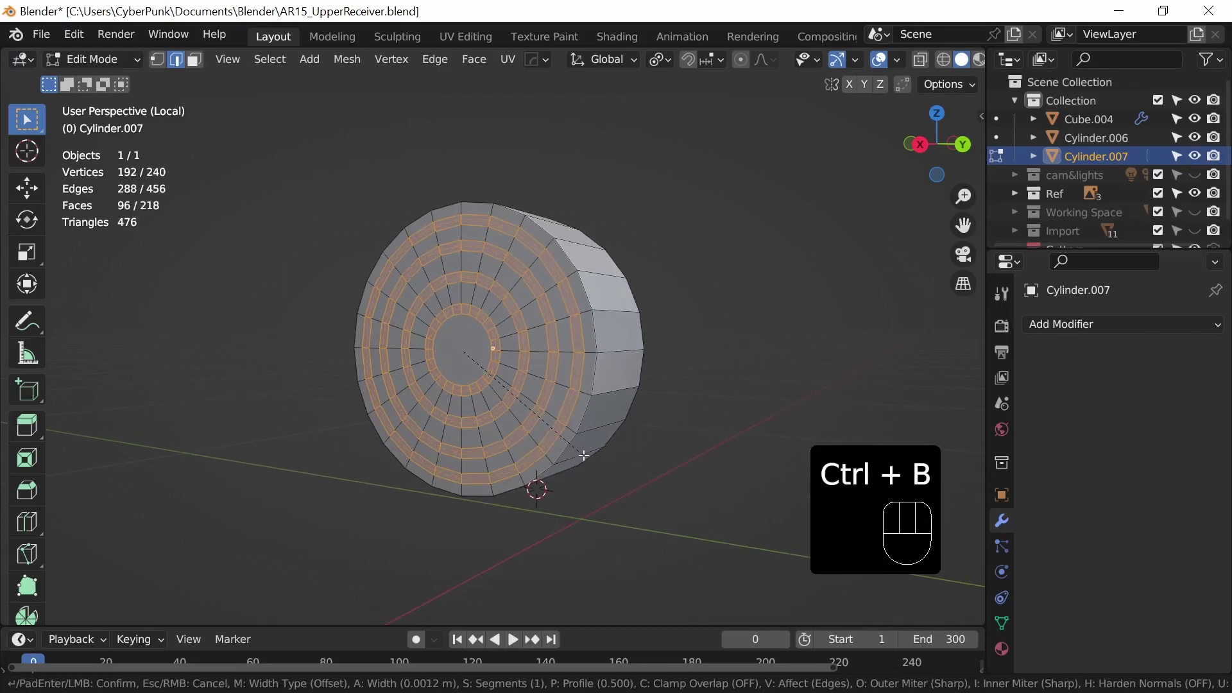
pyautogui.press('shift')
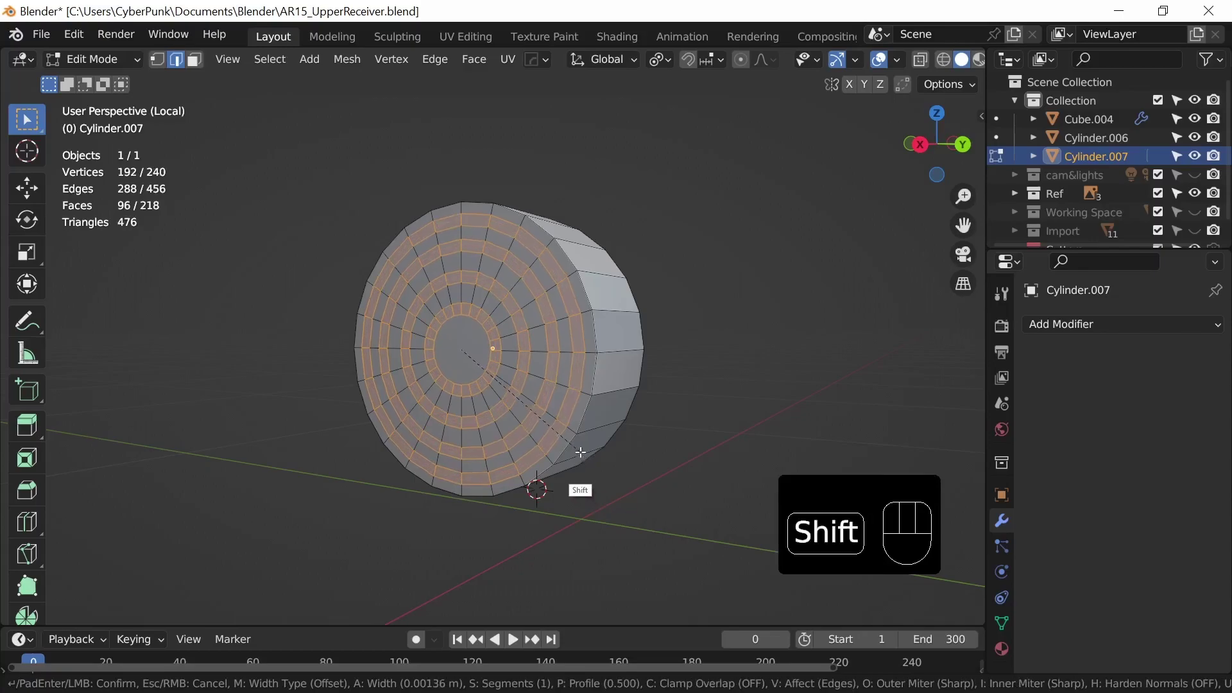
pyautogui.keyDown('shift'); pyautogui.click(571, 449); pyautogui.keyUp('shift')
pyautogui.moveTo(572, 451)
pyautogui.mouseDown(button='middle')
pyautogui.moveTo(560, 493)
pyautogui.moveTo(617, 447)
pyautogui.moveTo(577, 453)
pyautogui.moveTo(562, 440)
pyautogui.mouseUp(button='middle')
pyautogui.press('e')
pyautogui.click(568, 476)
pyautogui.press('2')
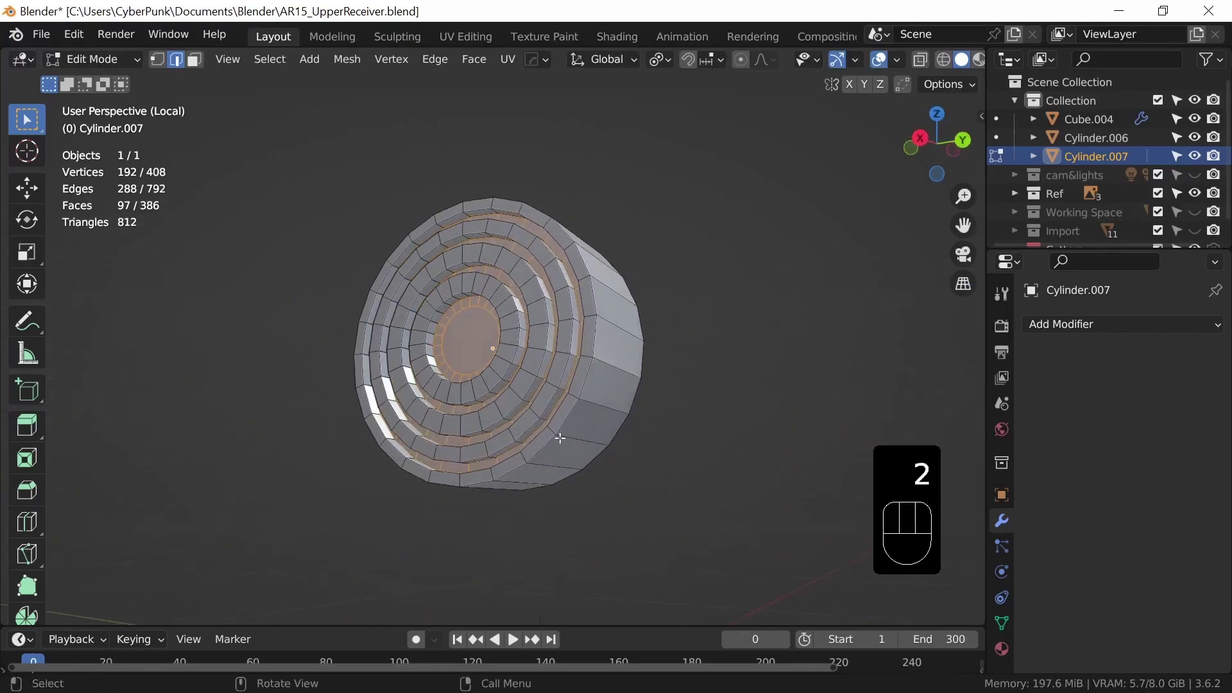
pyautogui.keyDown('alt'); pyautogui.click(557, 422); pyautogui.keyUp('alt')
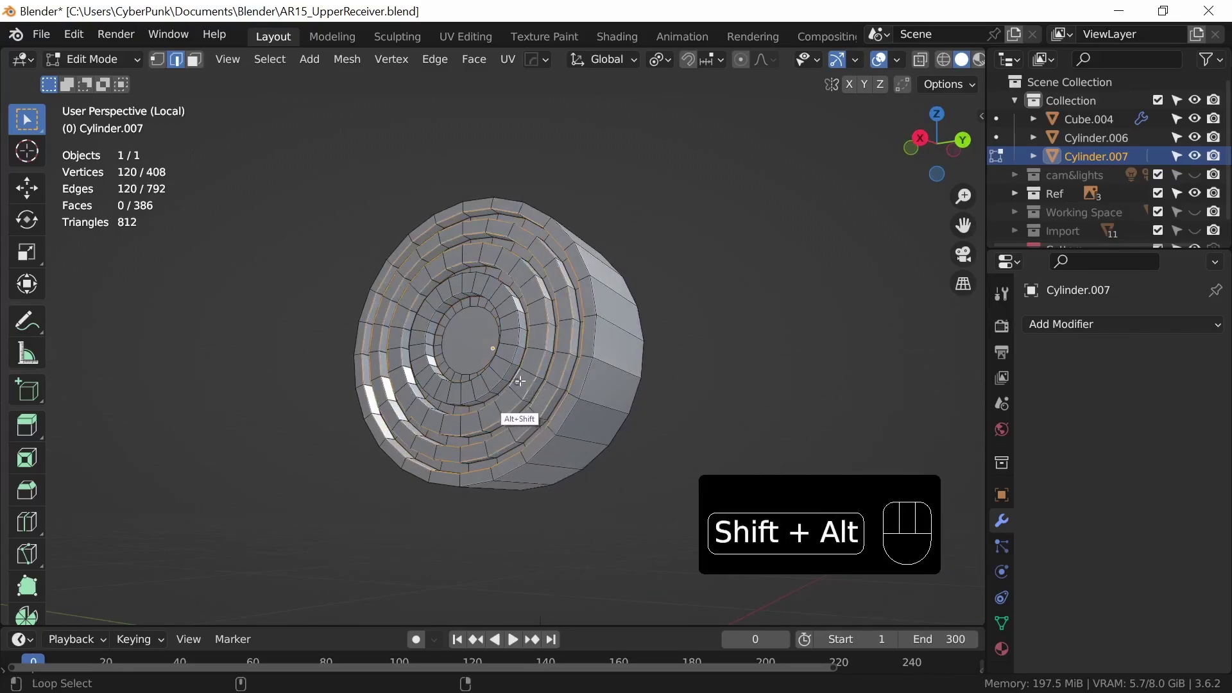
pyautogui.moveTo(527, 388); pyautogui.dragTo(582, 439, button='middle')
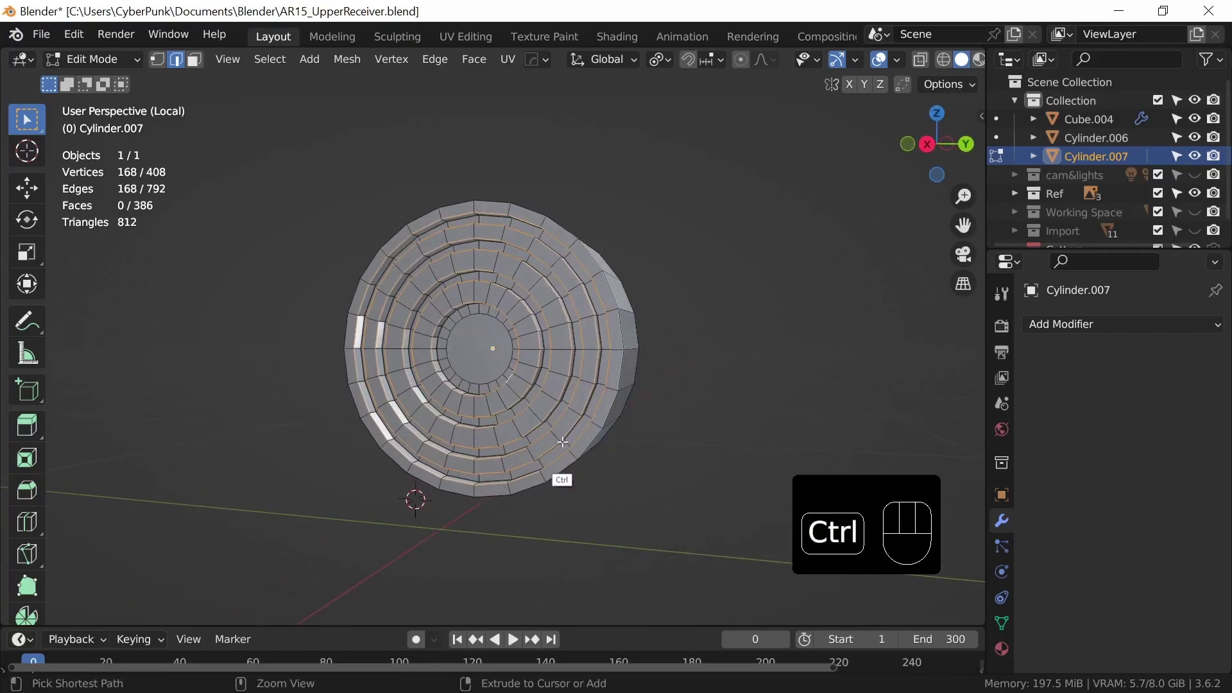
pyautogui.hotkey('ctrl', 'z')
pyautogui.hotkey('ctrl', 'z')
pyautogui.hotkey('ctrl', 'z')
pyautogui.hotkey('ctrl', 'z')
pyautogui.hotkey('ctrl', 'z')
pyautogui.hotkey('ctrl', 'z')
pyautogui.hotkey('ctrl', 'z')
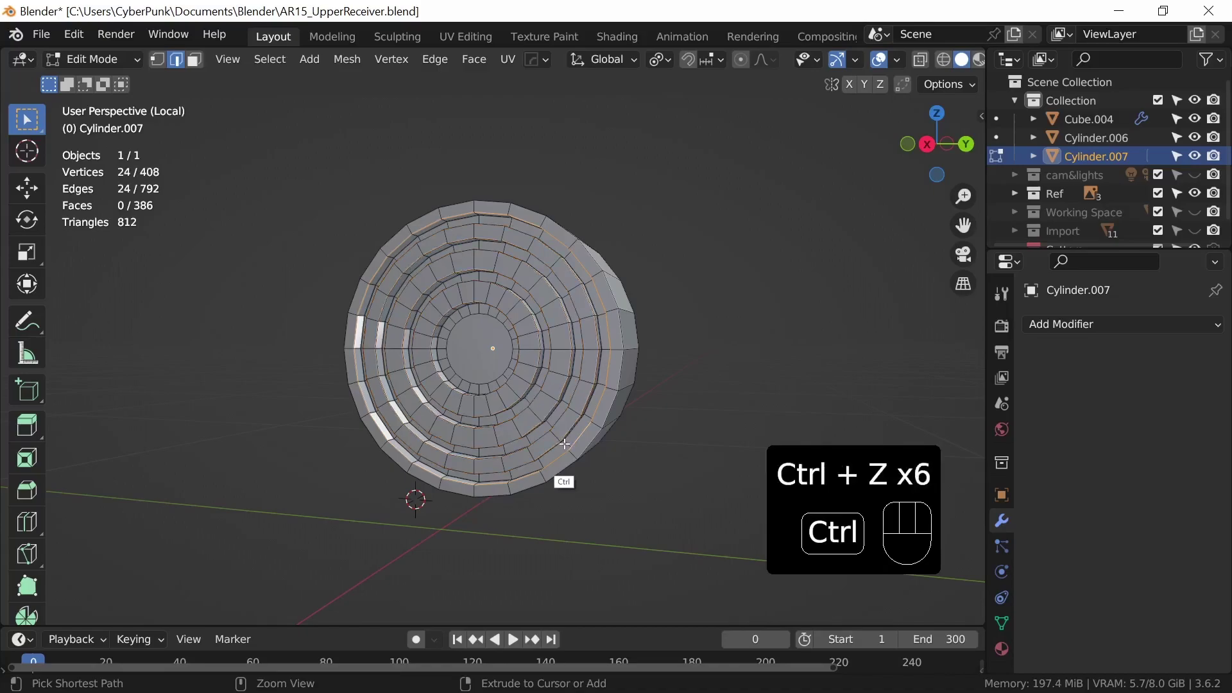
pyautogui.hotkey('ctrl', 'z')
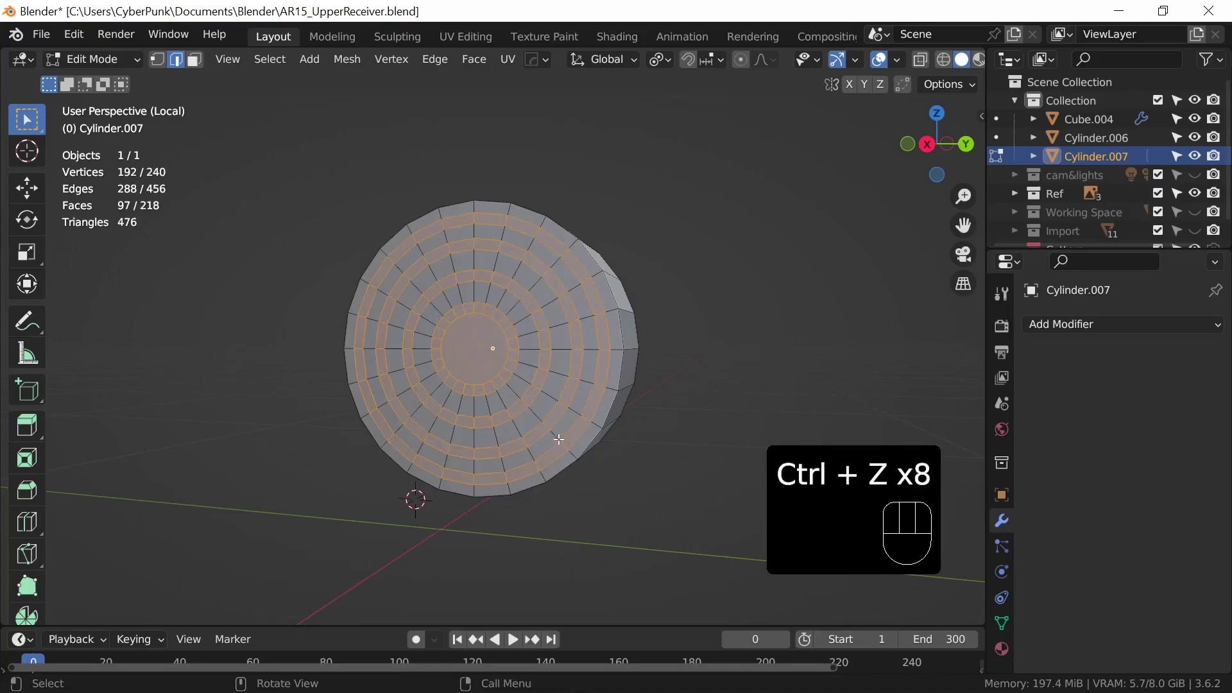
# Step: Exclude the central disc from the face selection and extrude the four ring bands inward to form concentric grooves
pyautogui.press('3')
pyautogui.keyDown('shift'); pyautogui.click(483, 388); pyautogui.keyUp('shift')
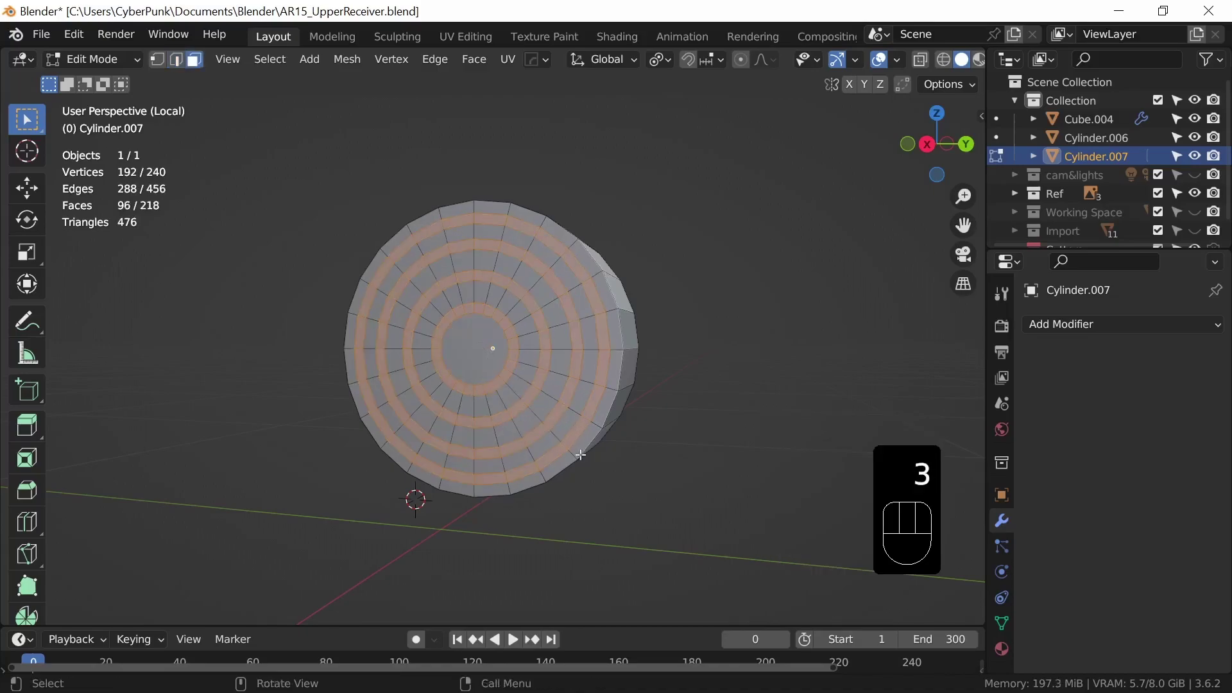
pyautogui.moveTo(611, 469); pyautogui.dragTo(572, 459, button='middle')
pyautogui.press('e')
pyautogui.click(572, 489)
# Step: Select the edge loops along the rims of all concentric grooves and bevel them slightly
pyautogui.press('2')
pyautogui.keyDown('alt'); pyautogui.click(558, 431); pyautogui.keyUp('alt')
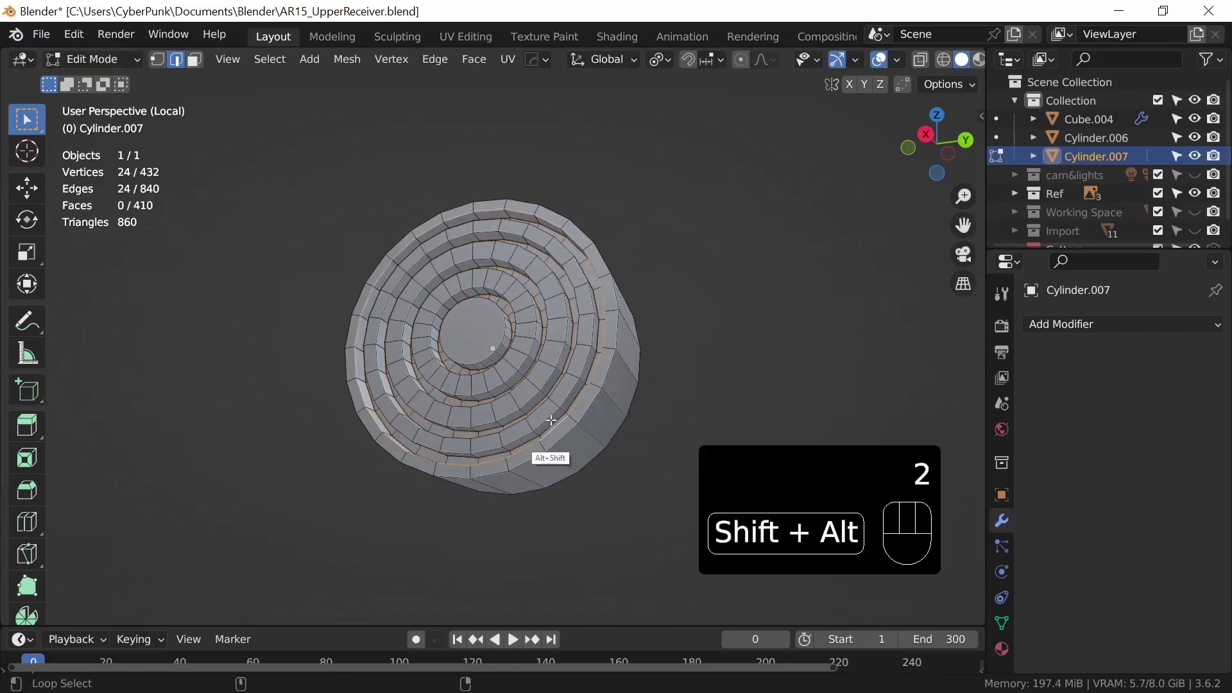
pyautogui.keyDown('alt'); pyautogui.keyDown('shift'); pyautogui.click(552, 420); pyautogui.keyUp('shift'); pyautogui.keyUp('alt')
pyautogui.keyDown('alt'); pyautogui.keyDown('shift'); pyautogui.click(542, 409); pyautogui.keyUp('shift'); pyautogui.keyUp('alt')
pyautogui.keyDown('alt'); pyautogui.keyDown('shift'); pyautogui.click(518, 385); pyautogui.keyUp('shift'); pyautogui.keyUp('alt')
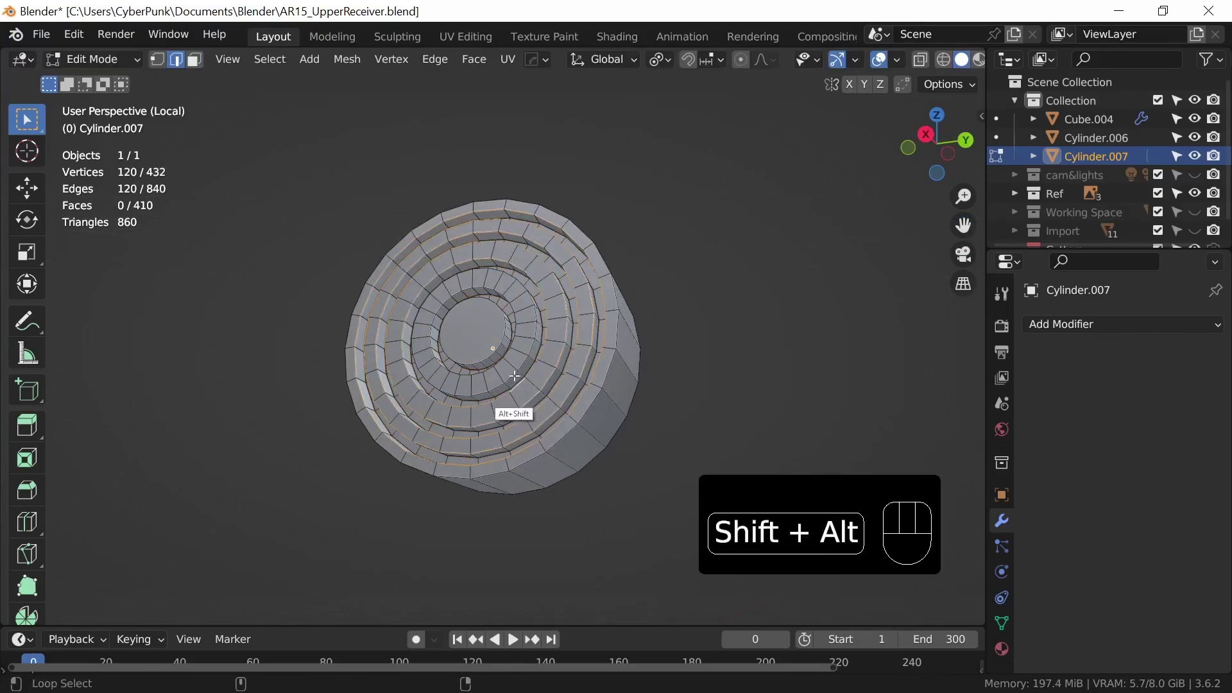
pyautogui.keyDown('alt'); pyautogui.keyDown('shift'); pyautogui.click(497, 347); pyautogui.keyUp('shift'); pyautogui.keyUp('alt')
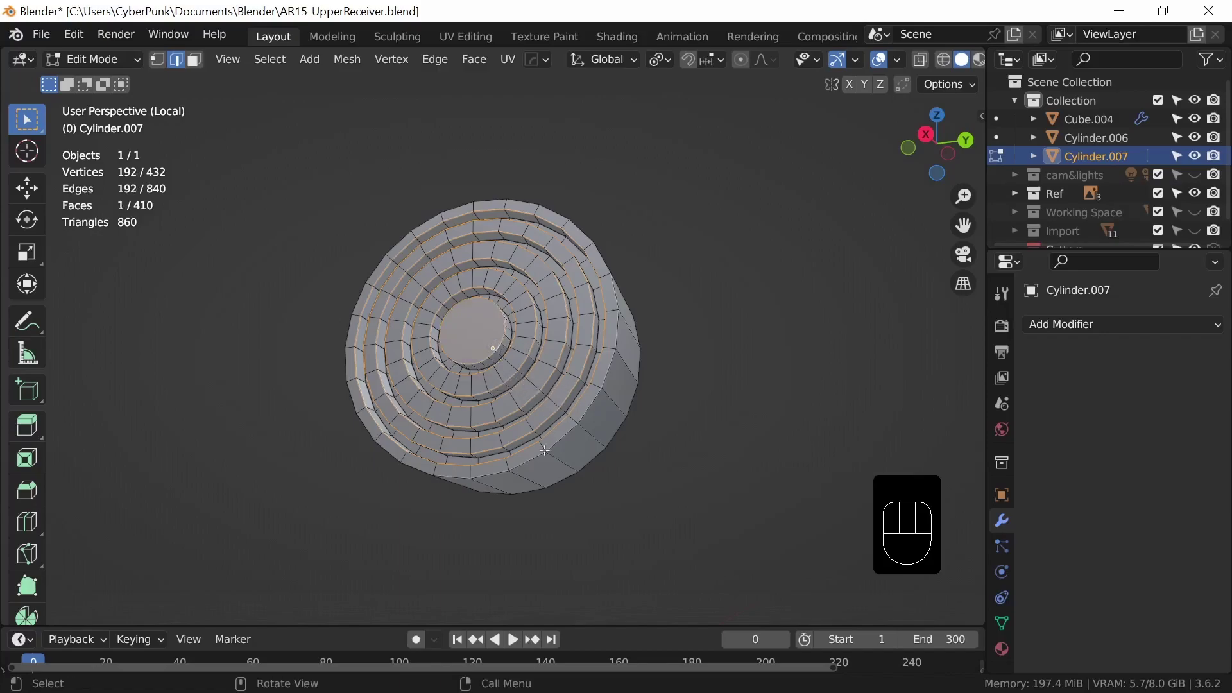
pyautogui.hotkey('ctrl', 'b')
pyautogui.keyDown('shift'); pyautogui.click(579, 447); pyautogui.keyUp('shift')
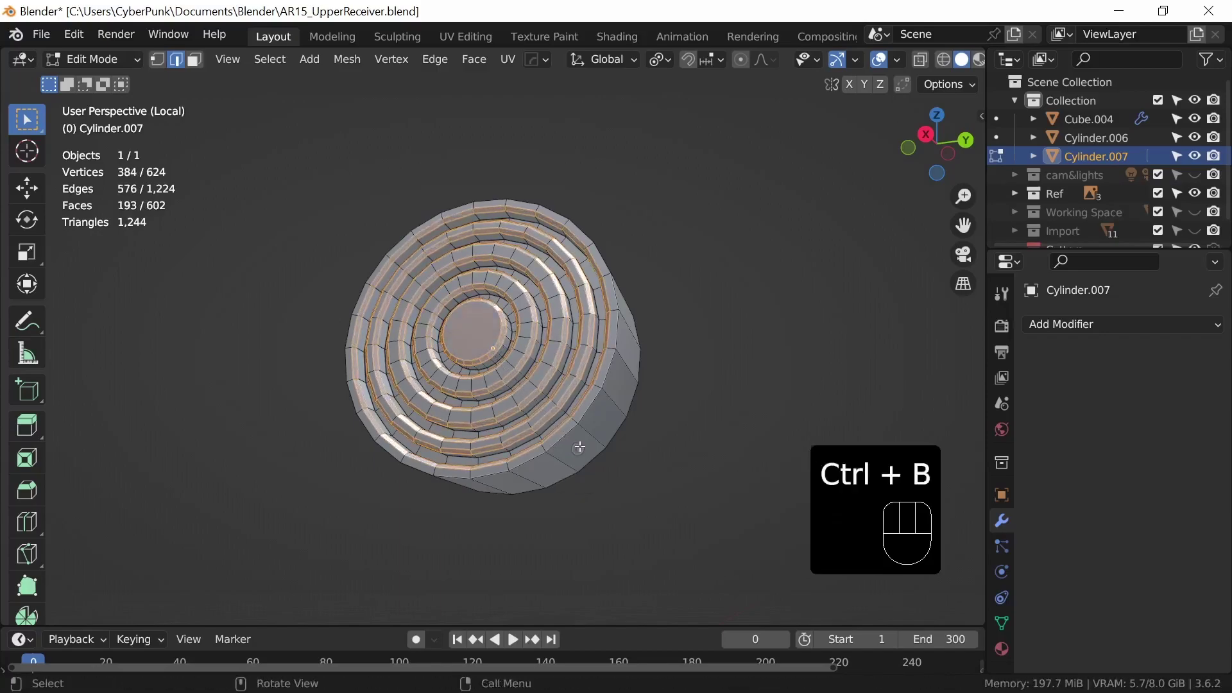
# Step: Apply Shade Auto Smooth to the grooved cylinder in Object Mode and show its Normals settings
pyautogui.press('Tab')
pyautogui.moveTo(570, 461); pyautogui.dragTo(577, 406, button='middle')
pyautogui.rightClick(576, 406)
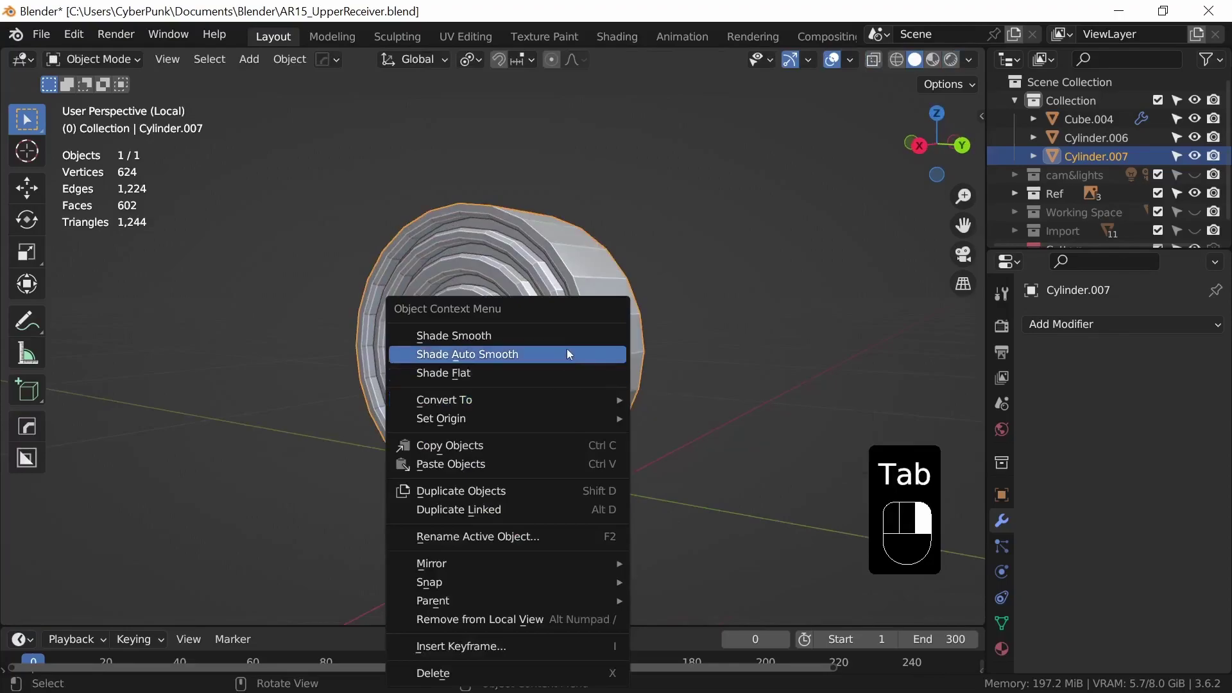
pyautogui.click(567, 355)
pyautogui.click(1002, 623)
pyautogui.moveTo(1227, 337); pyautogui.dragTo(1212, 566)
pyautogui.click(1090, 561)
# Step: Inset the cylinder's plain back face by about 0.0078 m in Edit Mode and extrude it outward into a long stem
pyautogui.moveTo(834, 513); pyautogui.dragTo(647, 427, button='middle')
pyautogui.keyDown('ctrl'); pyautogui.moveTo(647, 427); pyautogui.dragTo(667, 501, button='middle'); pyautogui.keyUp('ctrl')
pyautogui.moveTo(668, 500); pyautogui.dragTo(590, 481, button='middle')
pyautogui.press('Tab')
pyautogui.moveTo(713, 478); pyautogui.dragTo(538, 417, button='middle')
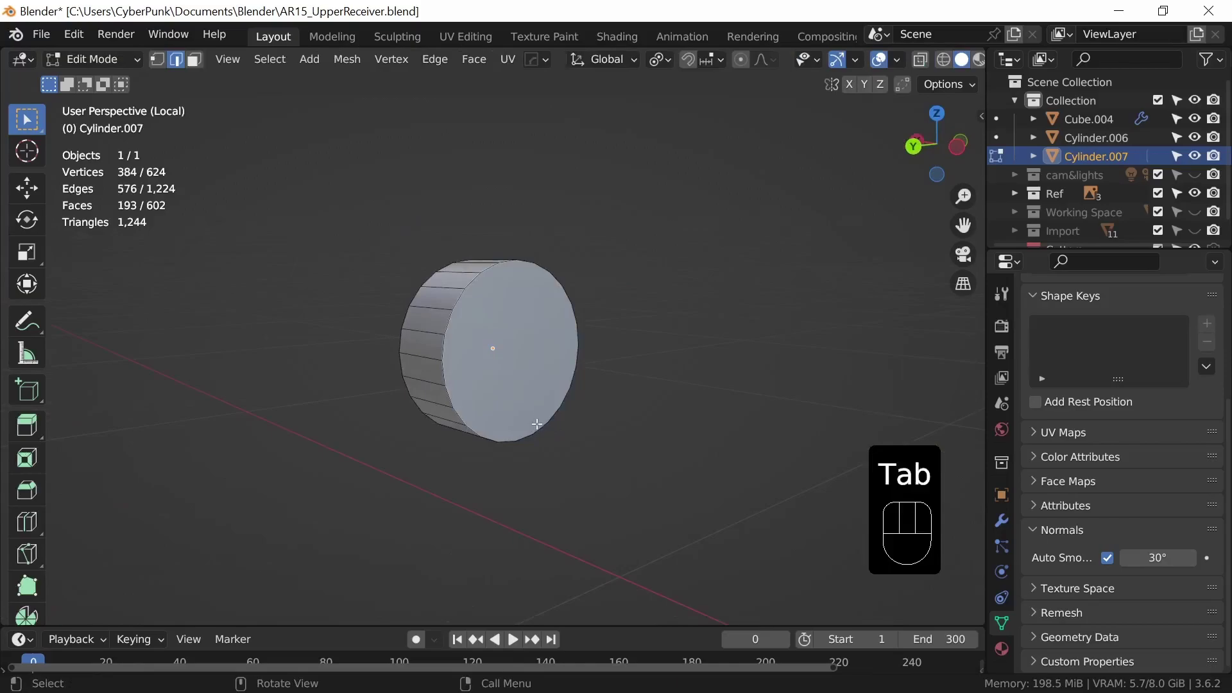
pyautogui.press('3')
pyautogui.click(537, 425)
pyautogui.moveTo(603, 481); pyautogui.dragTo(630, 484, button='middle')
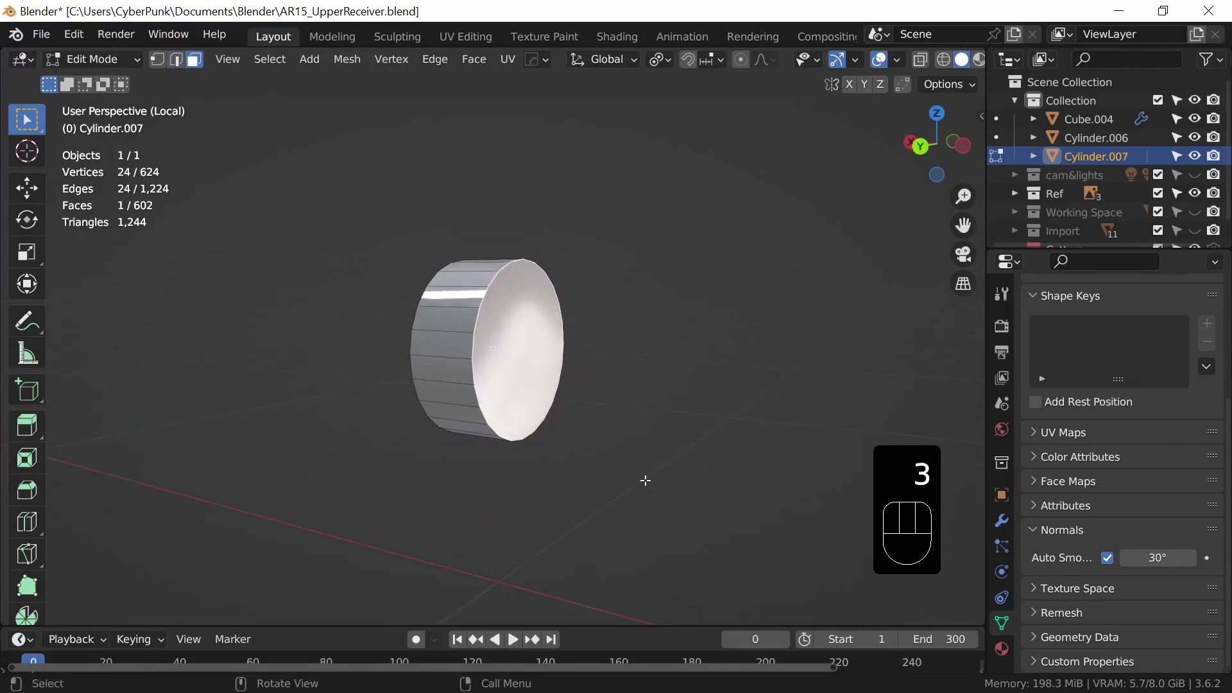
pyautogui.press('i')
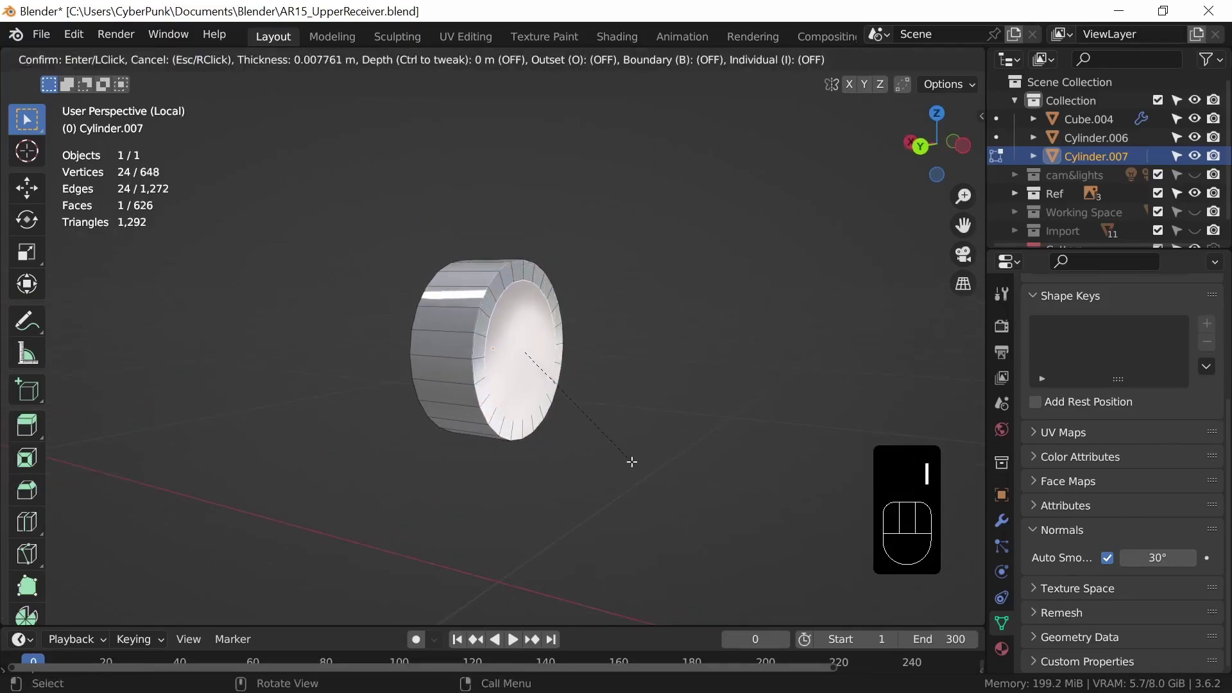
pyautogui.click(631, 463)
pyautogui.moveTo(588, 476); pyautogui.dragTo(638, 484, button='middle')
pyautogui.press('e')
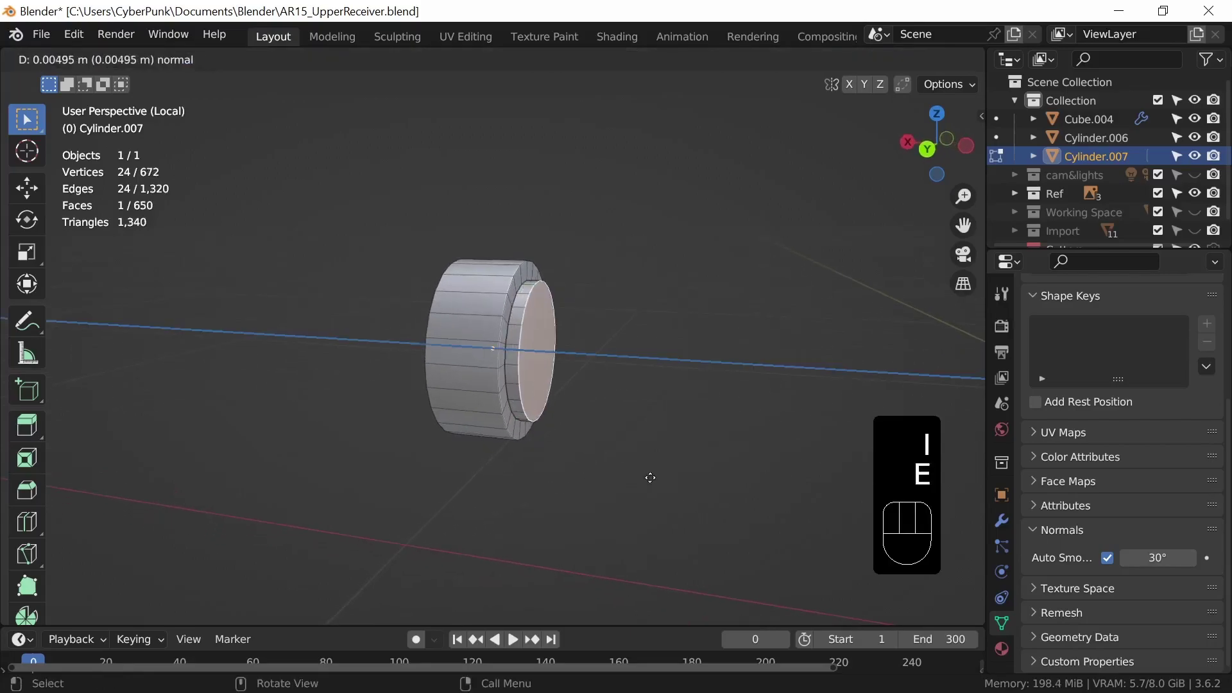
pyautogui.click(812, 507)
# Step: Inset the stem's end face by about 0.011 m and extrude it about 0.07 m into a narrower second section
pyautogui.moveTo(812, 507); pyautogui.dragTo(717, 486, button='middle')
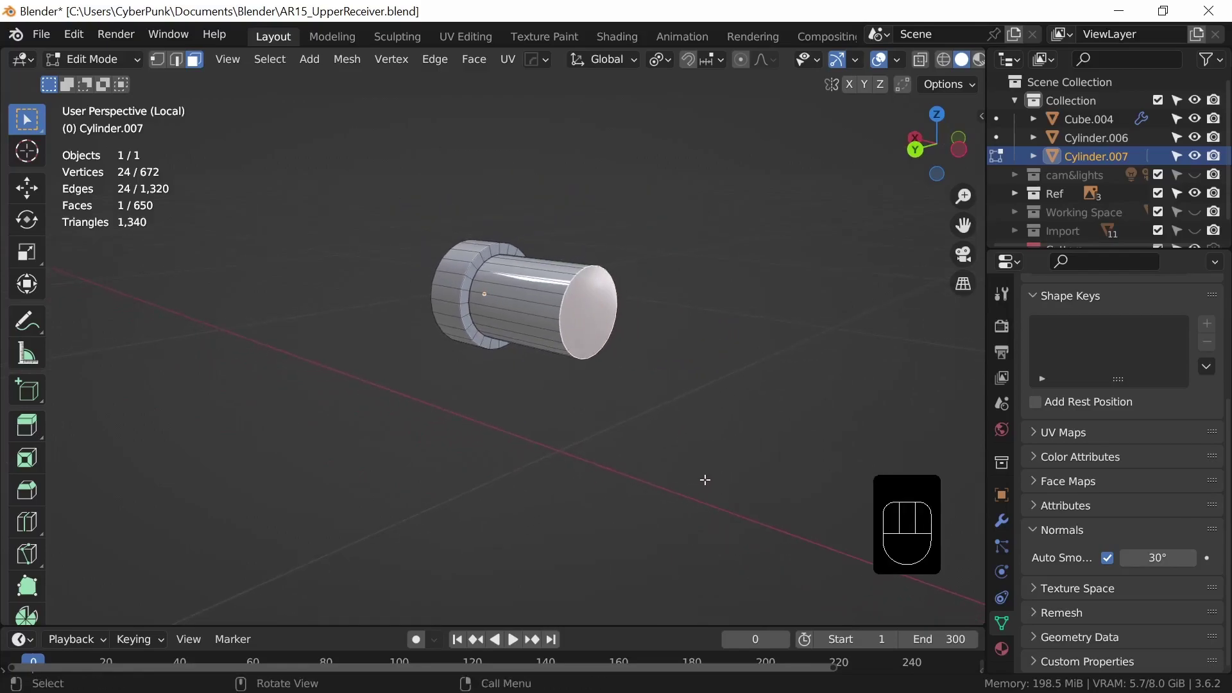
pyautogui.press('i')
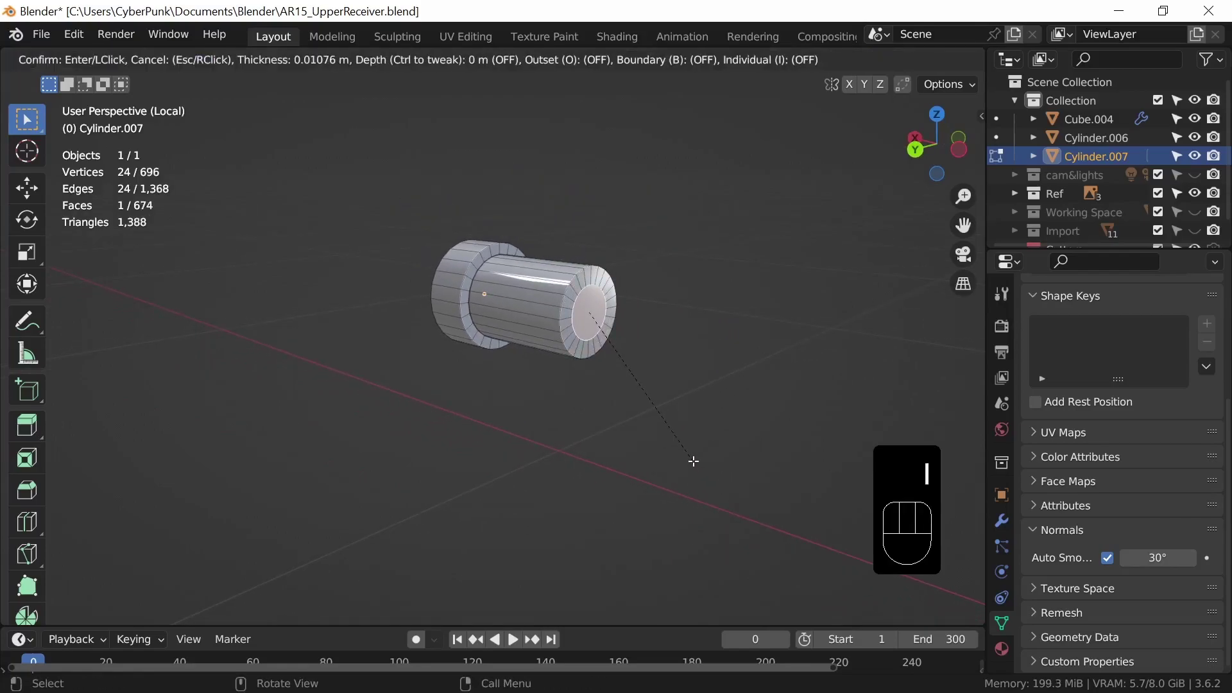
pyautogui.click(694, 466)
pyautogui.moveTo(694, 468); pyautogui.dragTo(660, 441, button='middle')
pyautogui.press('e')
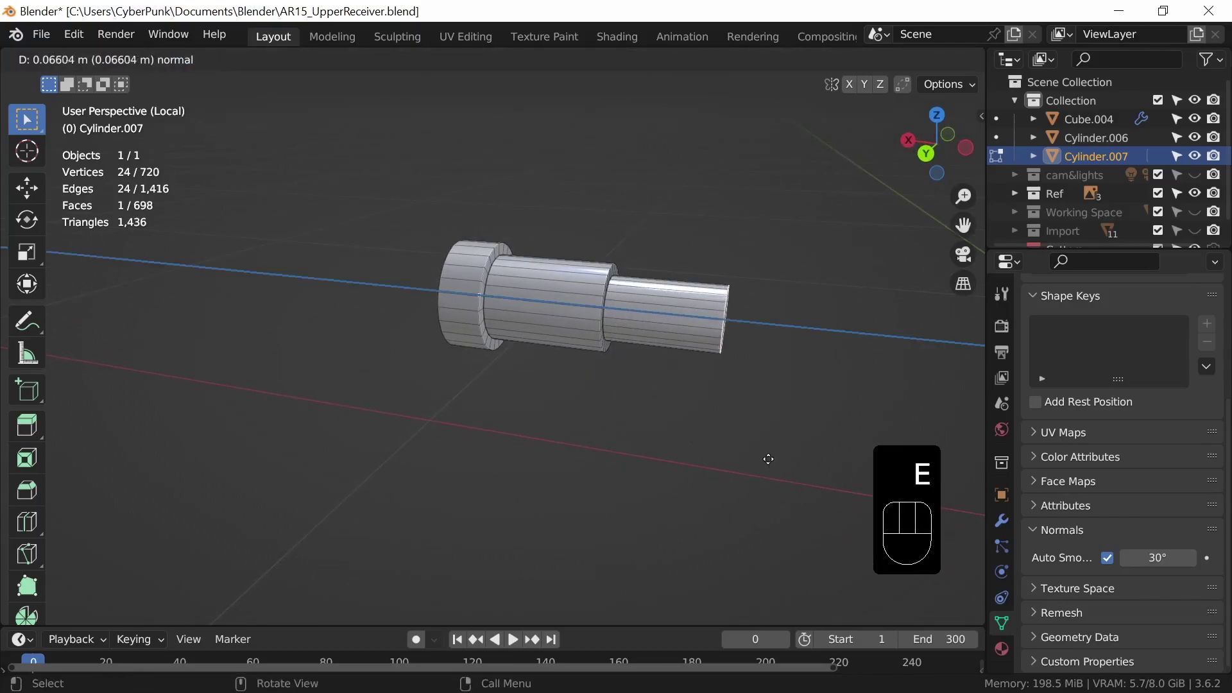
pyautogui.click(782, 468)
# Step: Inset the second section's end face to a small central disc and extrude it outward into a thin pin
pyautogui.moveTo(792, 490); pyautogui.dragTo(649, 450, button='middle')
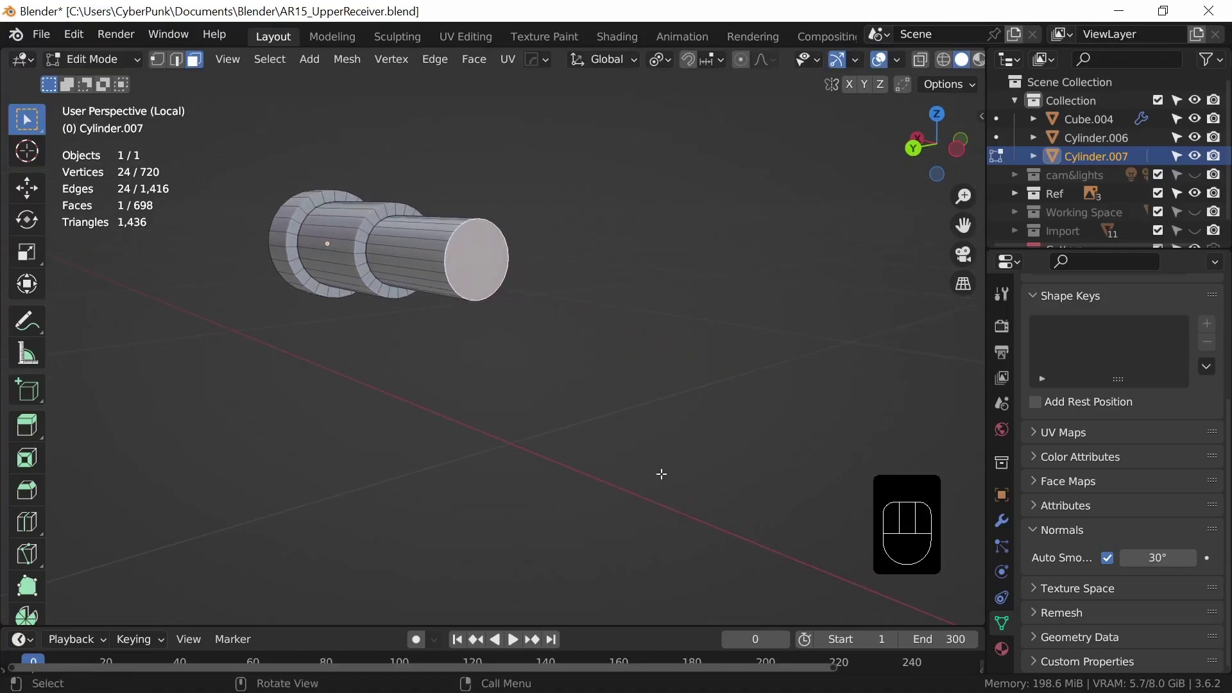
pyautogui.press('i')
pyautogui.click(632, 463)
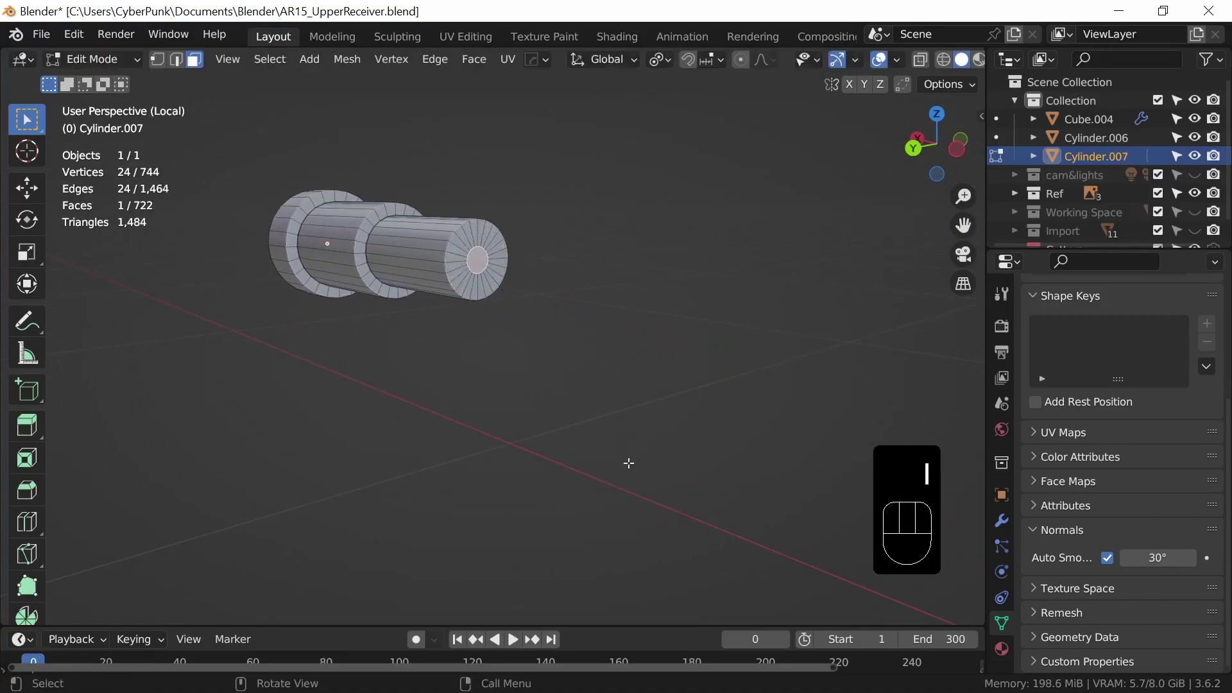
pyautogui.press('e')
pyautogui.click(706, 489)
pyautogui.moveTo(710, 490); pyautogui.dragTo(568, 456, button='middle')
# Step: Snap the 3D cursor to the vertex beside the top of the pin's end face, on the +Y side, and set the pivot to 3D Cursor
pyautogui.press('1')
pyautogui.keyDown('shift'); pyautogui.moveTo(514, 421); pyautogui.dragTo(548, 459, button='middle'); pyautogui.keyUp('shift')
pyautogui.click(497, 379)
pyautogui.hotkey('shift', 's')
pyautogui.click(533, 552)
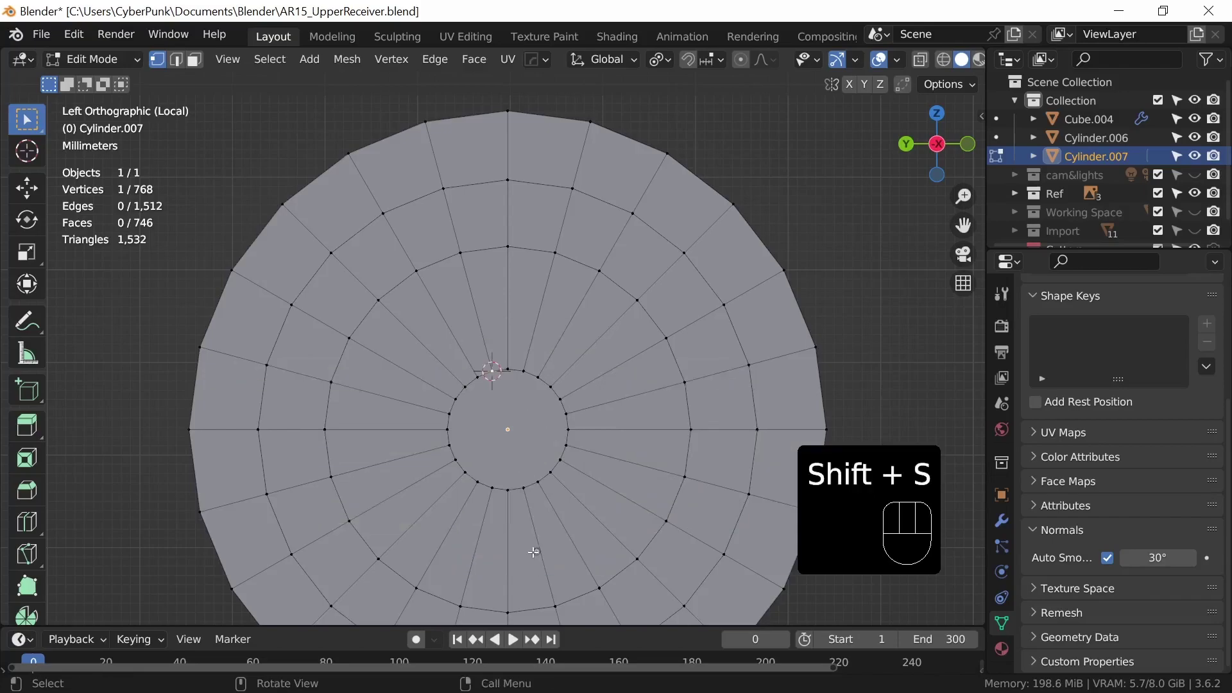
pyautogui.click(661, 59)
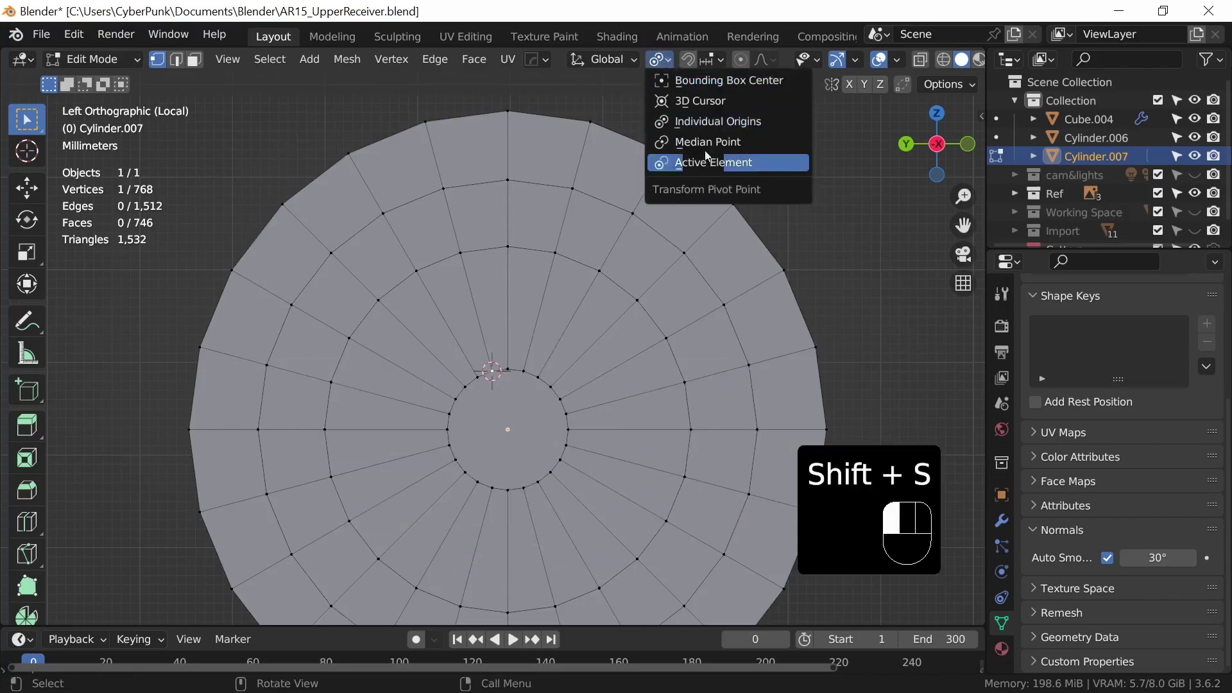
pyautogui.click(706, 101)
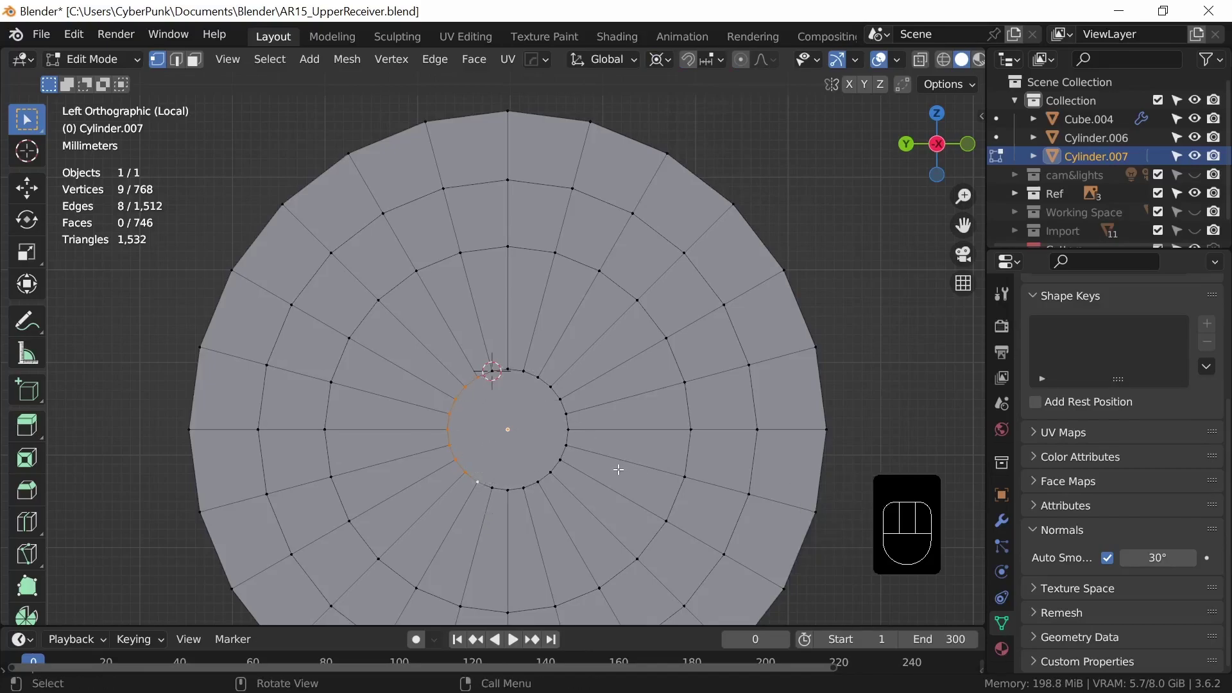
# Step: Flatten the +Y arc of the pin's end-face vertices by scaling it to 0 along Y about the 3D cursor
pyautogui.press('s')
pyautogui.write('y')
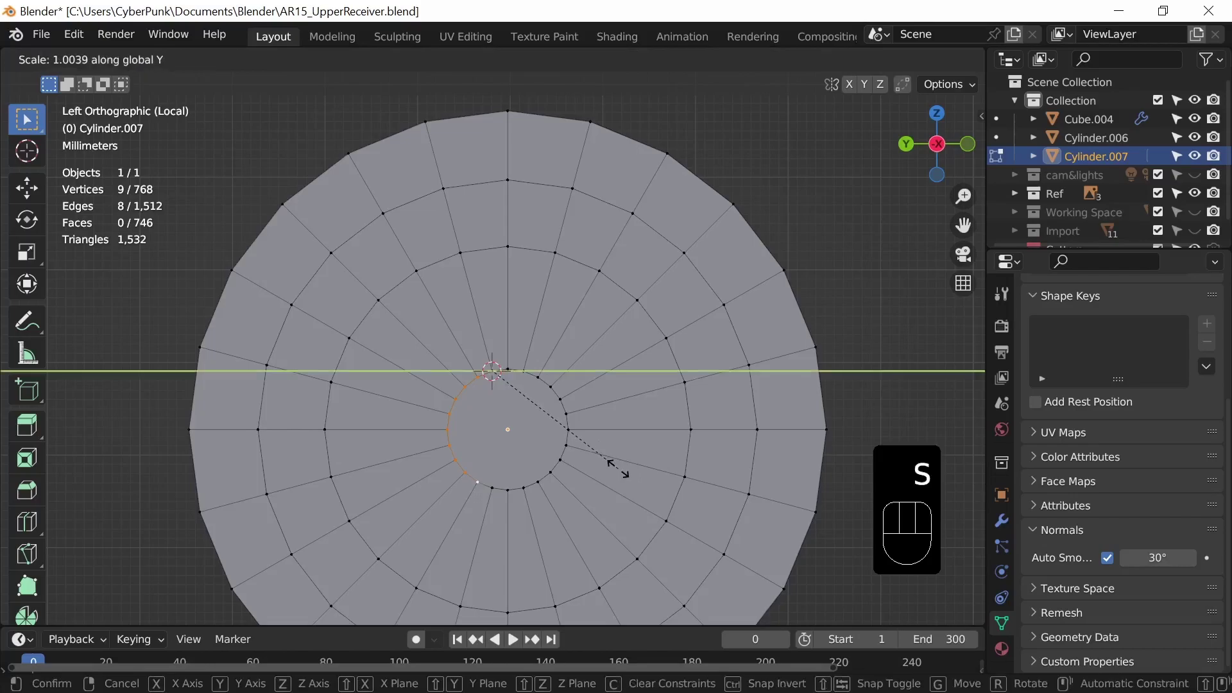
pyautogui.write('0')
pyautogui.press('Return')
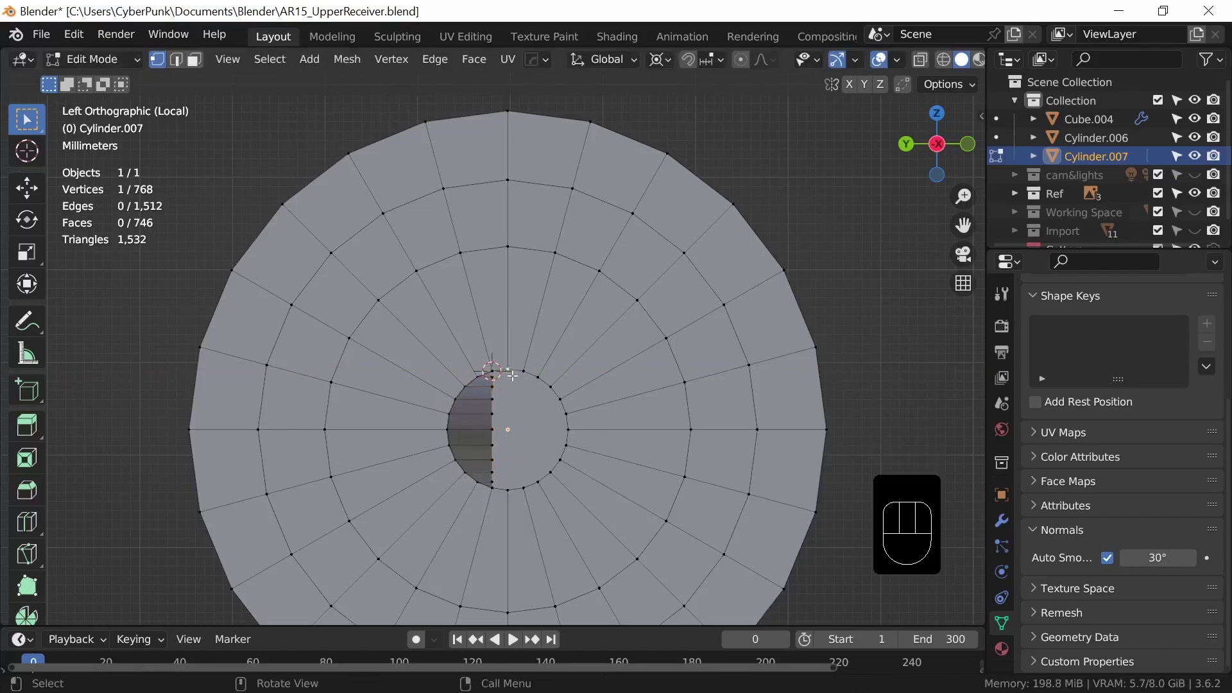
# Step: Scale the topmost vertex of the pin's end face along Z about the 3D cursor
pyautogui.press('s')
pyautogui.press('z')
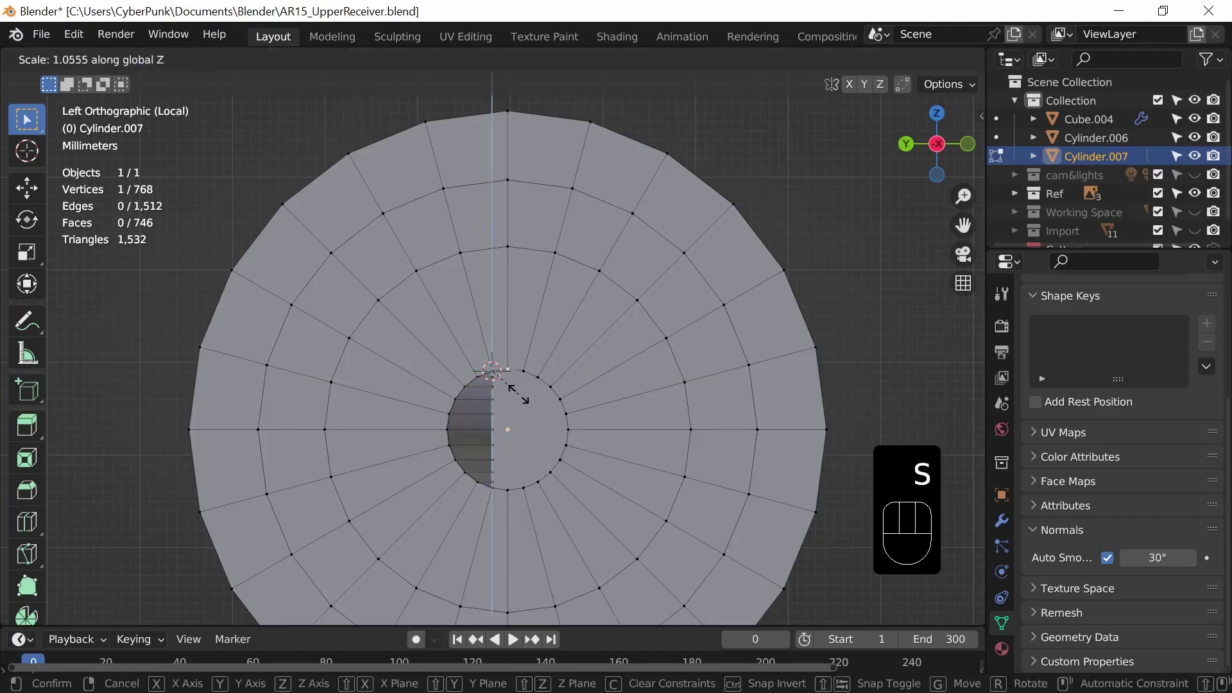
pyautogui.click(519, 392)
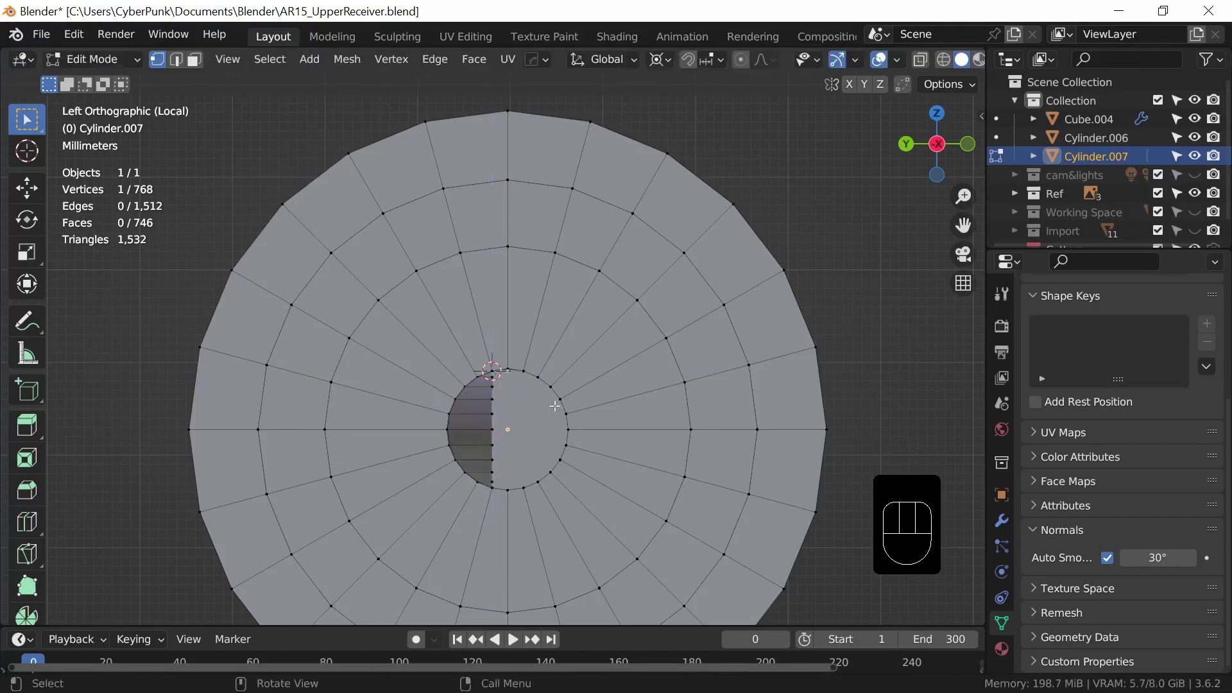
# Step: Snap the 3D cursor to the -Y vertex beside the end face's top and scale the -Y arc to 0 along Y
pyautogui.hotkey('shift', 's')
pyautogui.click(539, 518)
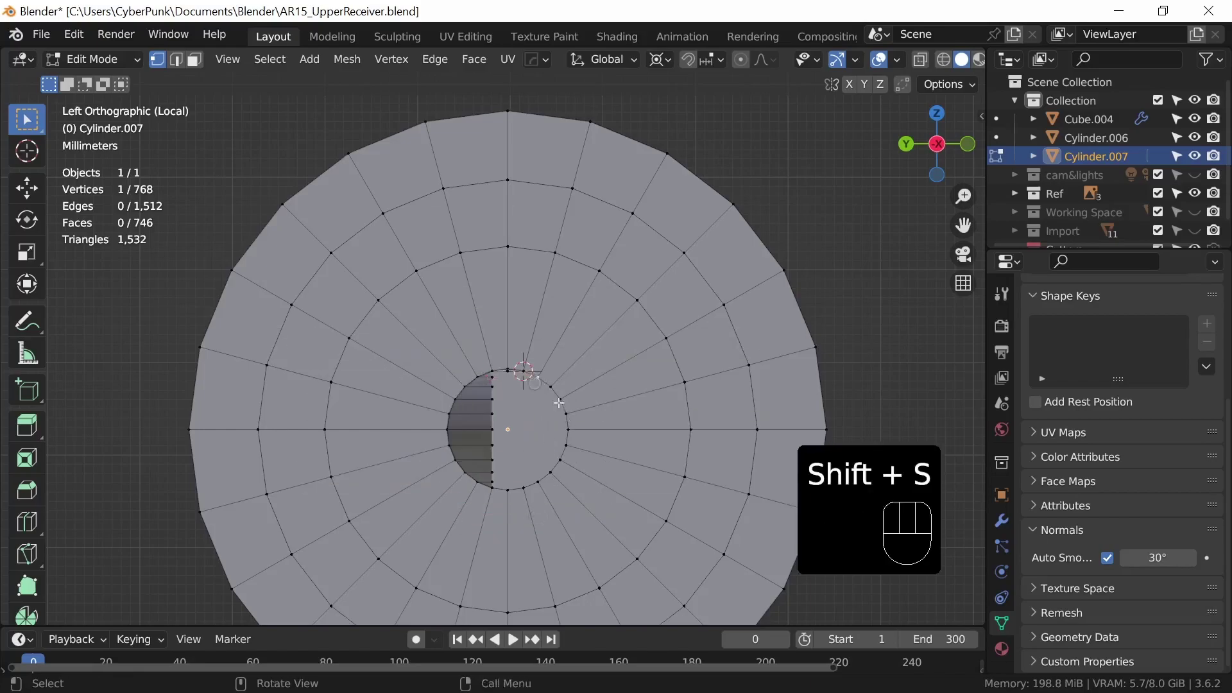
pyautogui.keyDown('ctrl'); pyautogui.click(537, 516); pyautogui.keyUp('ctrl')
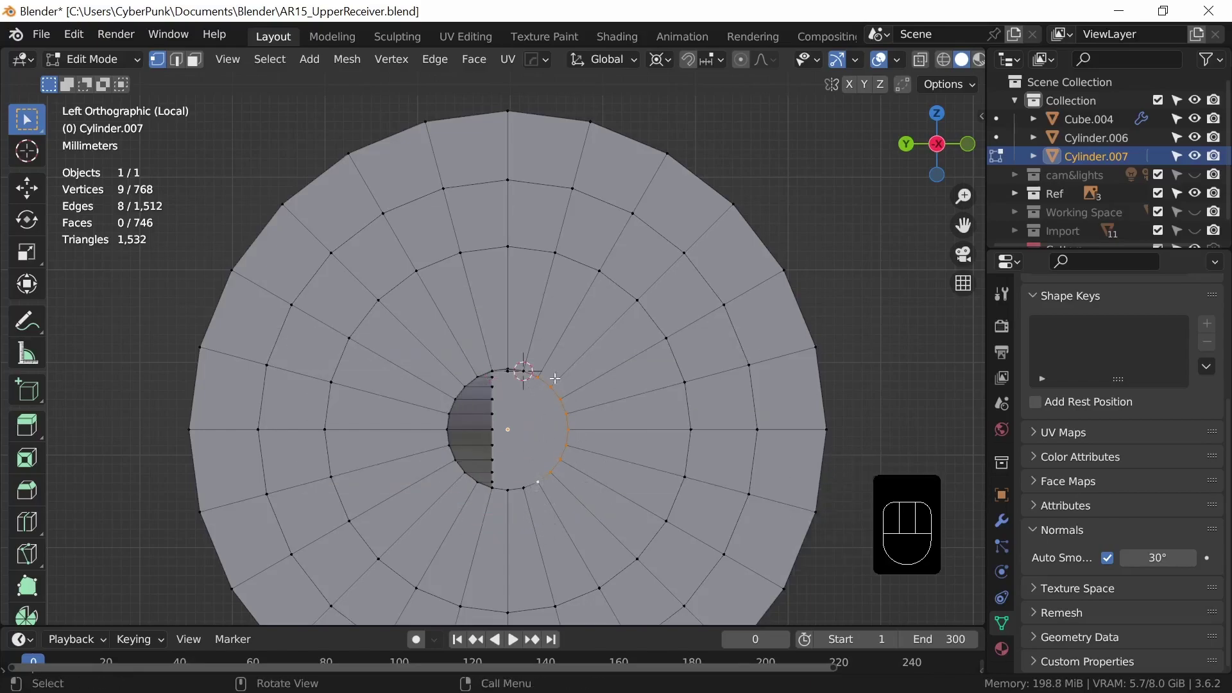
pyautogui.write('sy')
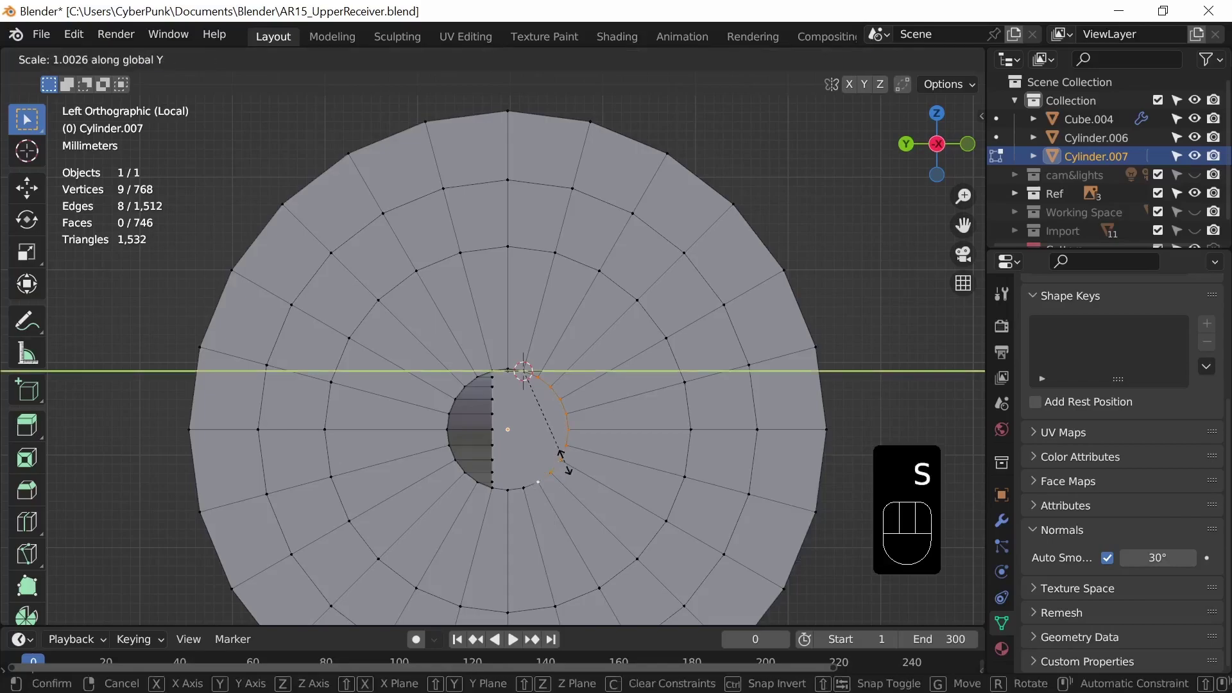
pyautogui.write('0')
pyautogui.click(547, 476)
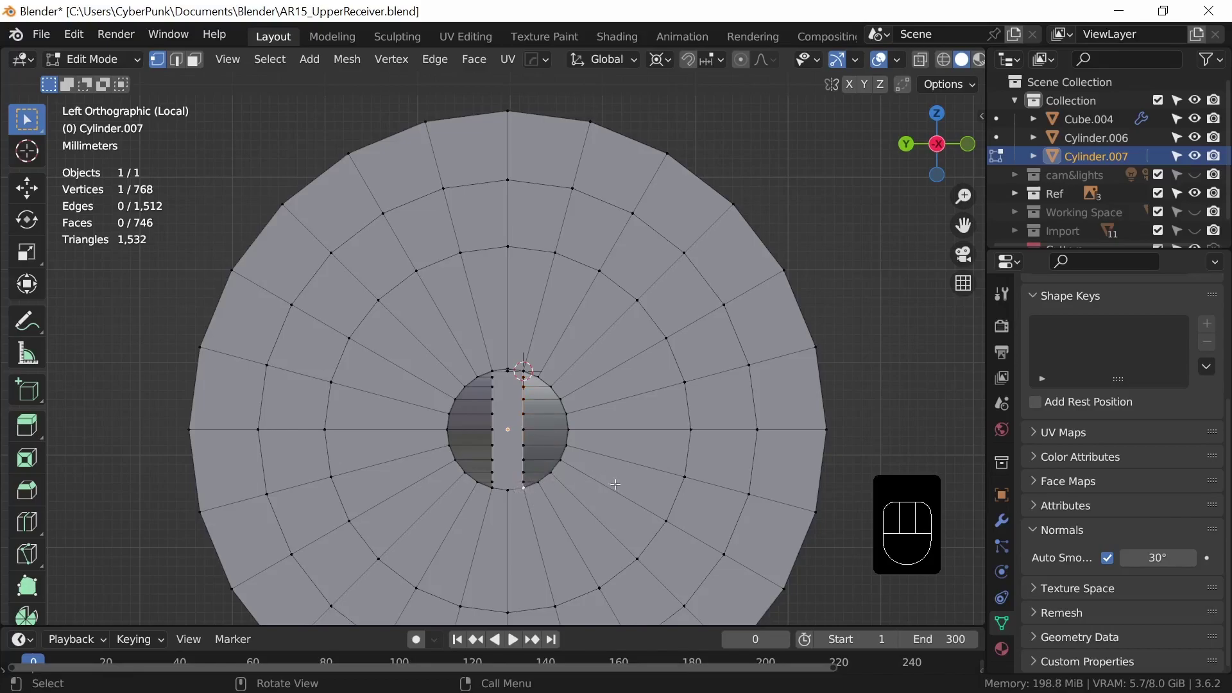
# Step: Snap the 3D cursor to the -Y vertex beside the end face's bottom and scale the bottommost vertex along Z about it
pyautogui.hotkey('shift', 's')
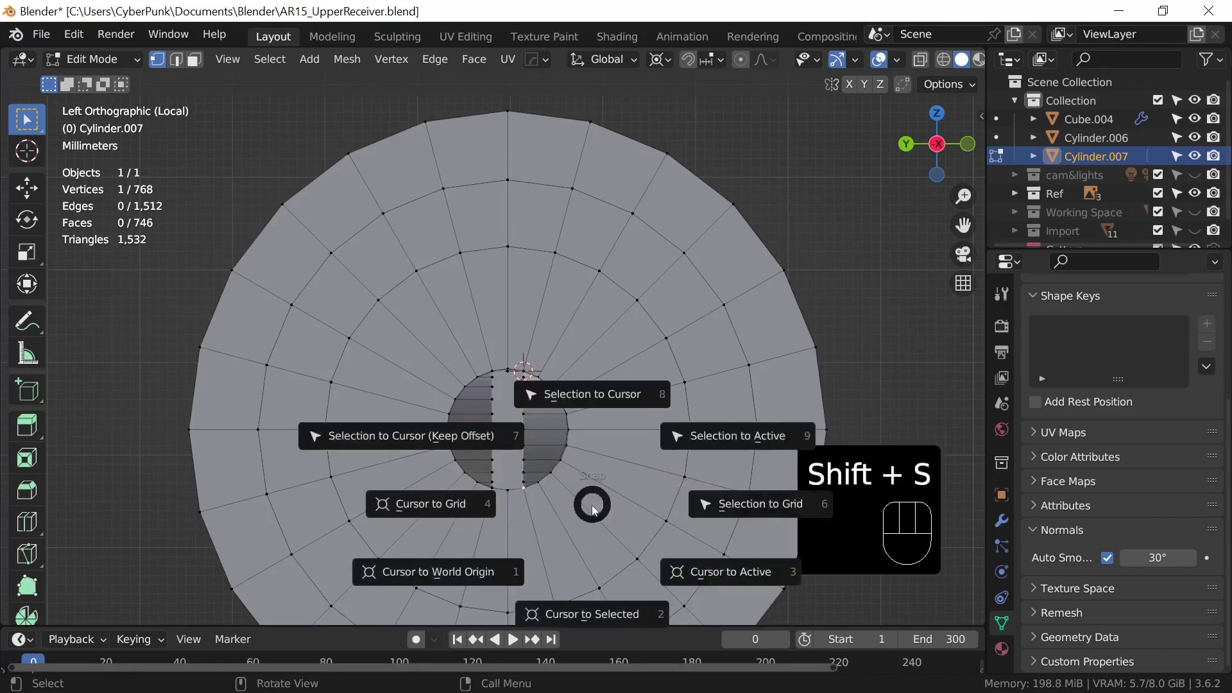
pyautogui.click(586, 614)
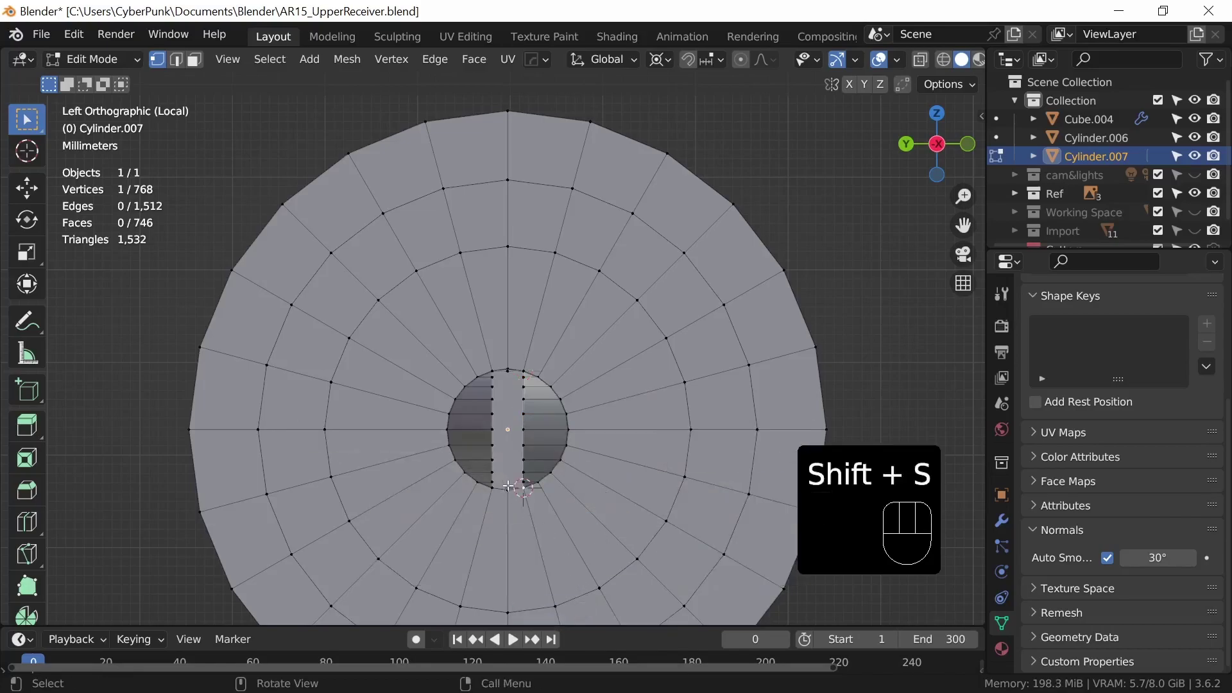
pyautogui.press('s')
pyautogui.press('z')
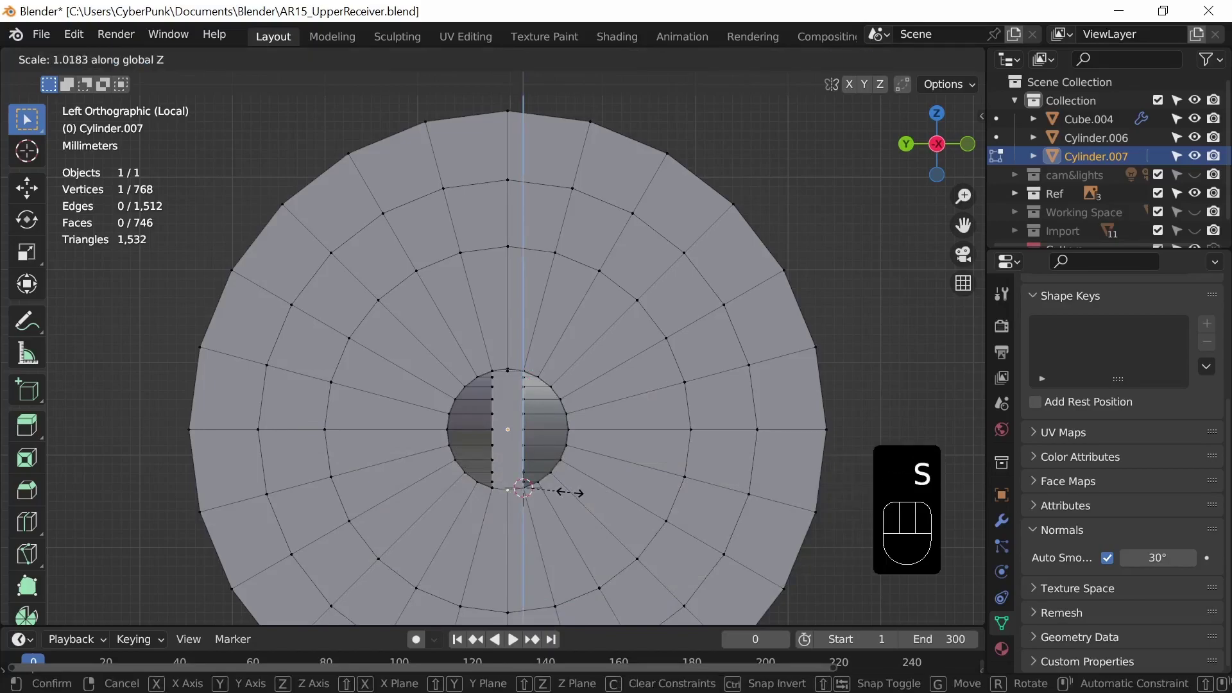
pyautogui.press('Return')
pyautogui.moveTo(599, 574); pyautogui.dragTo(667, 499, button='middle')
pyautogui.press('Tab')
pyautogui.press('Tab')
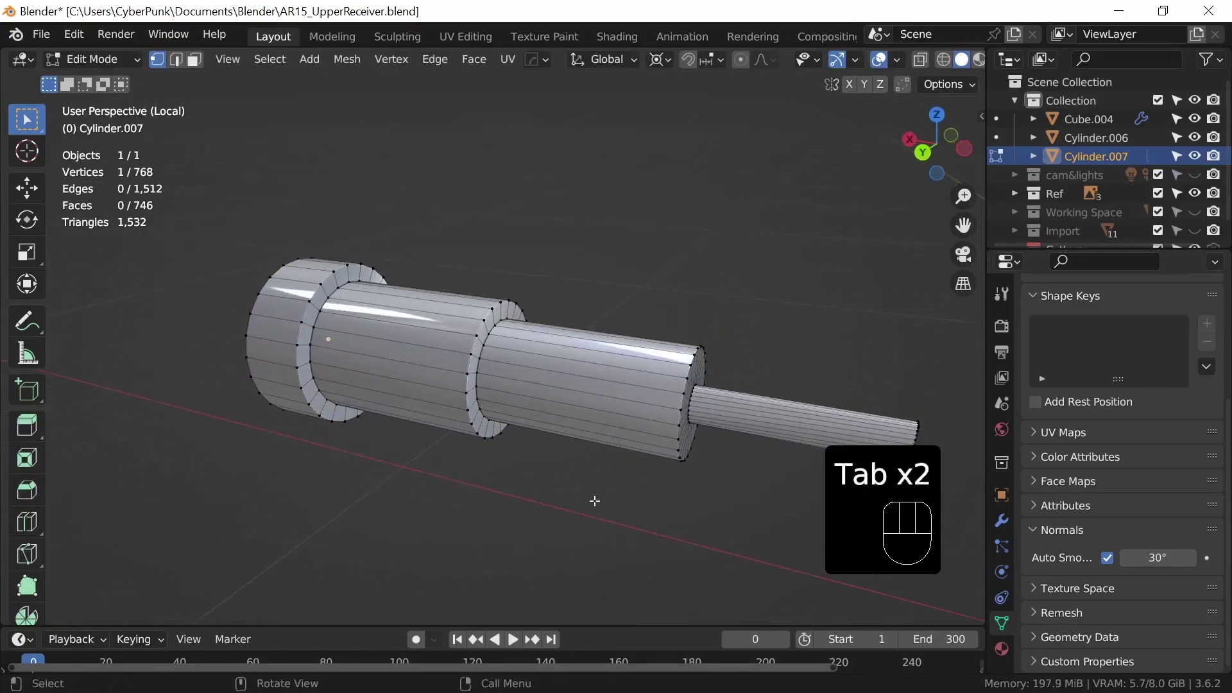
# Step: Bevel the edge loop at the large end collar's shoulder with 3 segments, a width of about 0.035 m and Clamp Overlap on
pyautogui.press('2')
pyautogui.keyDown('alt'); pyautogui.click(299, 372); pyautogui.keyUp('alt')
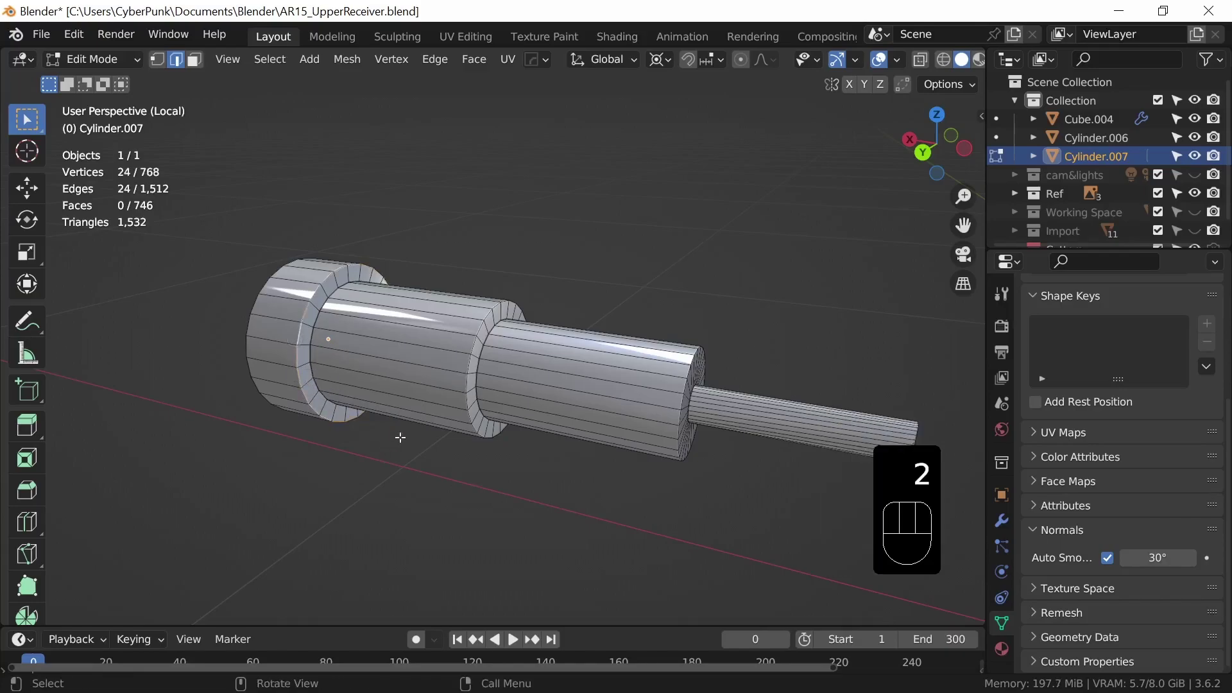
pyautogui.hotkey('ctrl', 'b')
pyautogui.scroll(2, 457, 457)
pyautogui.press('c')
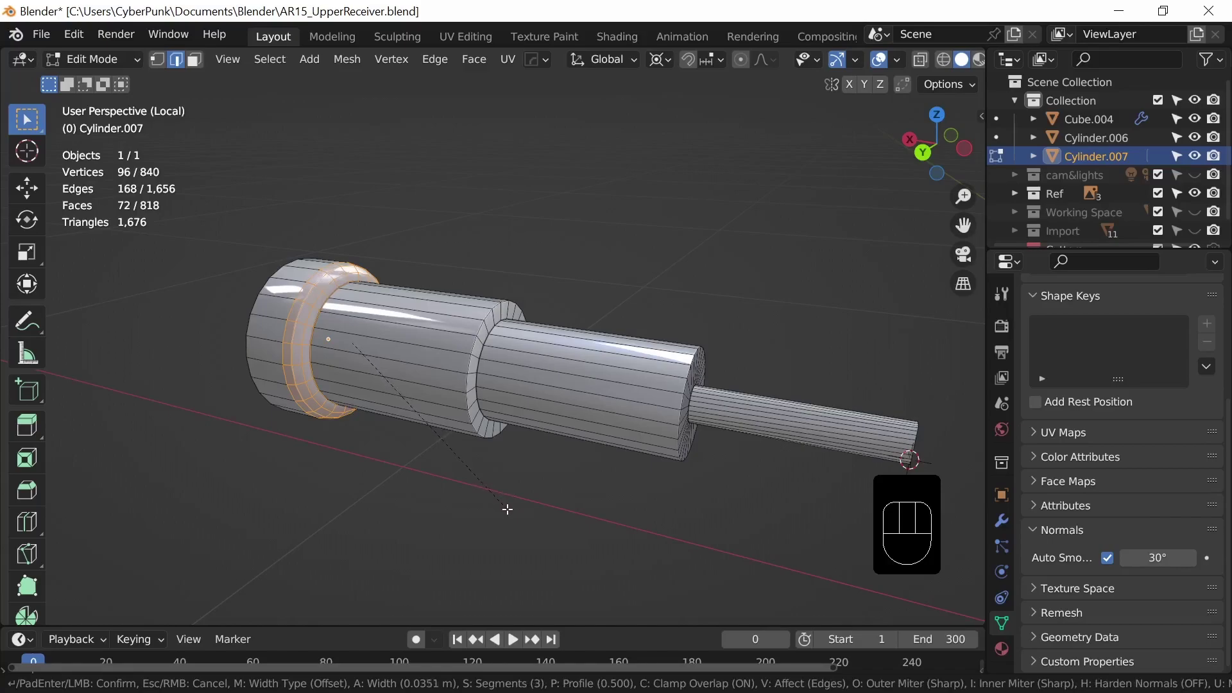
pyautogui.click(508, 511)
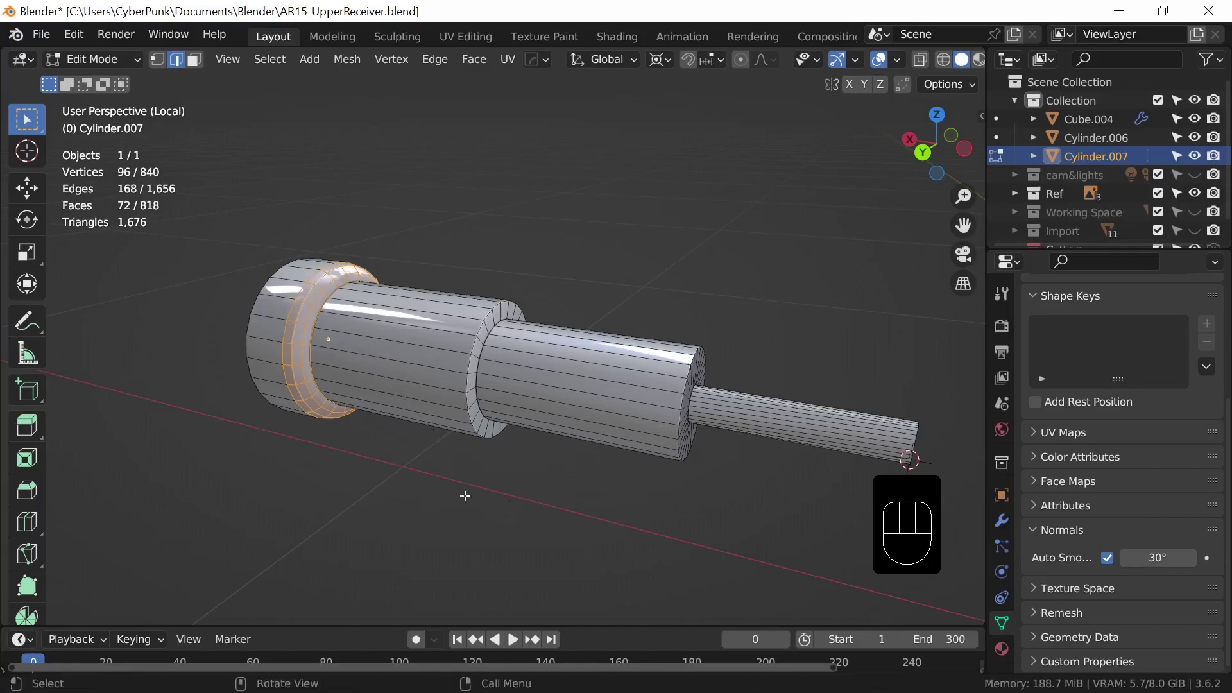
# Step: Merge all of the stepped cylinder's overlapping vertices by distance and return to Object Mode
pyautogui.press('a')
pyautogui.moveTo(443, 430); pyautogui.dragTo(510, 467, button='middle')
pyautogui.press('1')
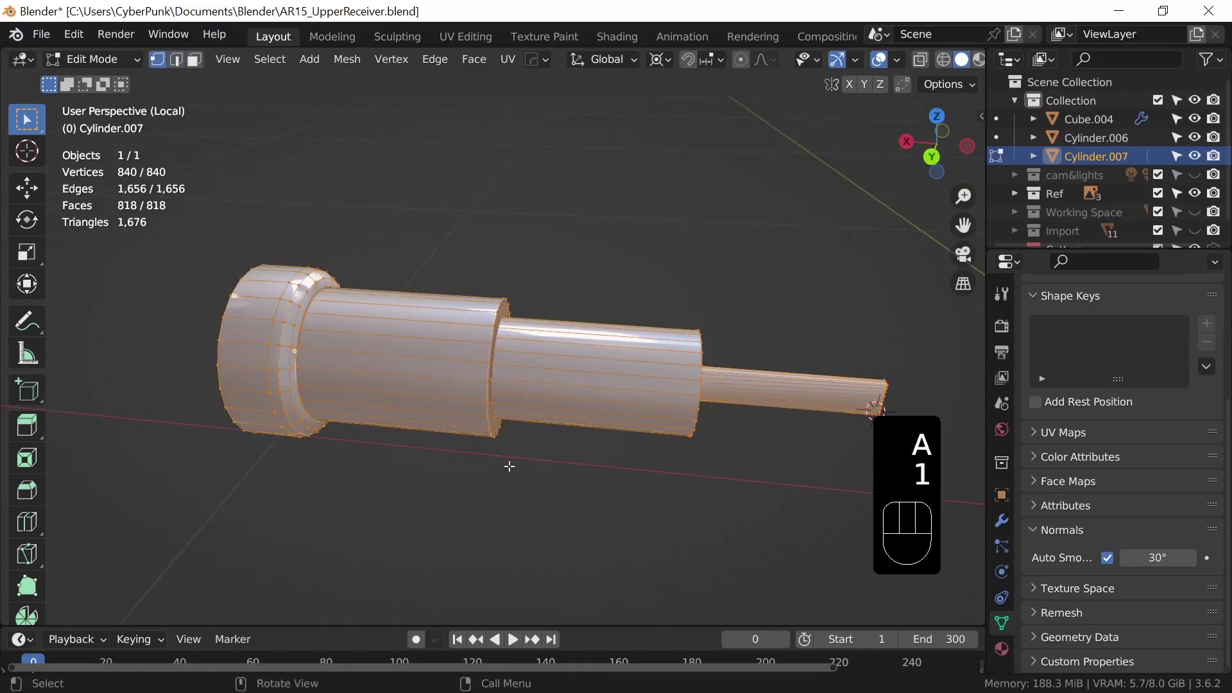
pyautogui.press('m')
pyautogui.click(442, 446)
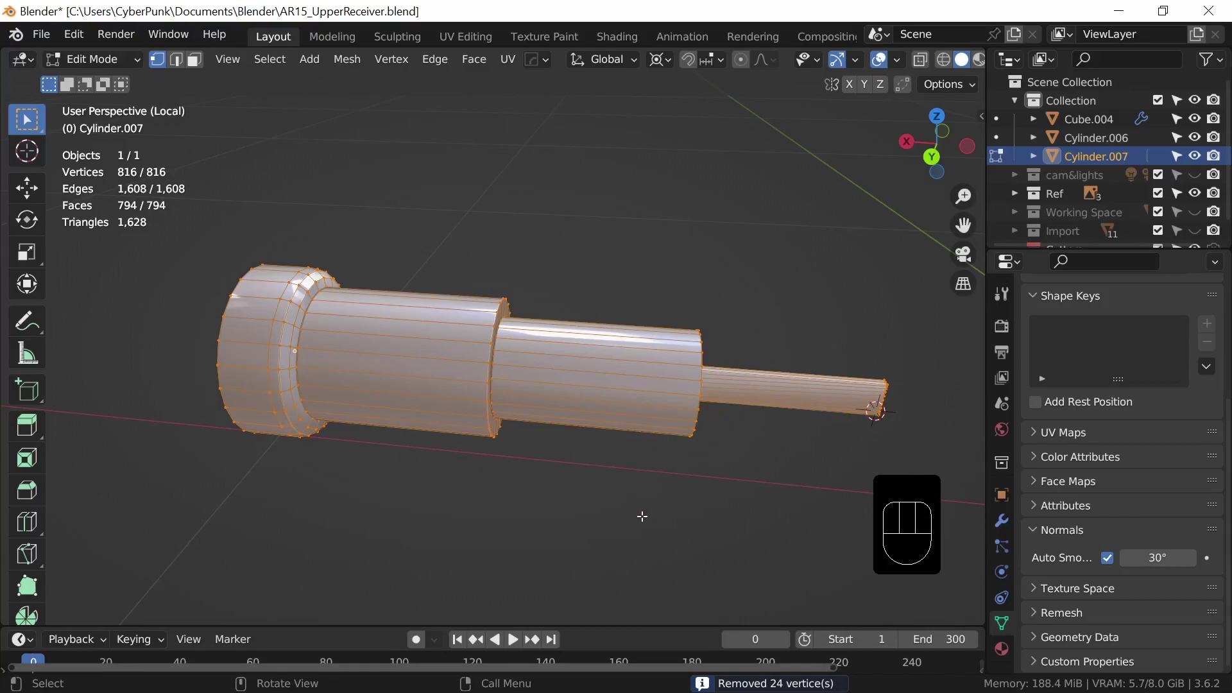
pyautogui.press('Tab')
# Step: Exit local view, set the pivot to Individual Origins and rotate the stepped cylinder in top view to match the side block's slant
pyautogui.moveTo(660, 529); pyautogui.dragTo(722, 515, button='middle')
pyautogui.moveTo(747, 410); pyautogui.dragTo(556, 479, button='middle')
pyautogui.press('KP_Divide')
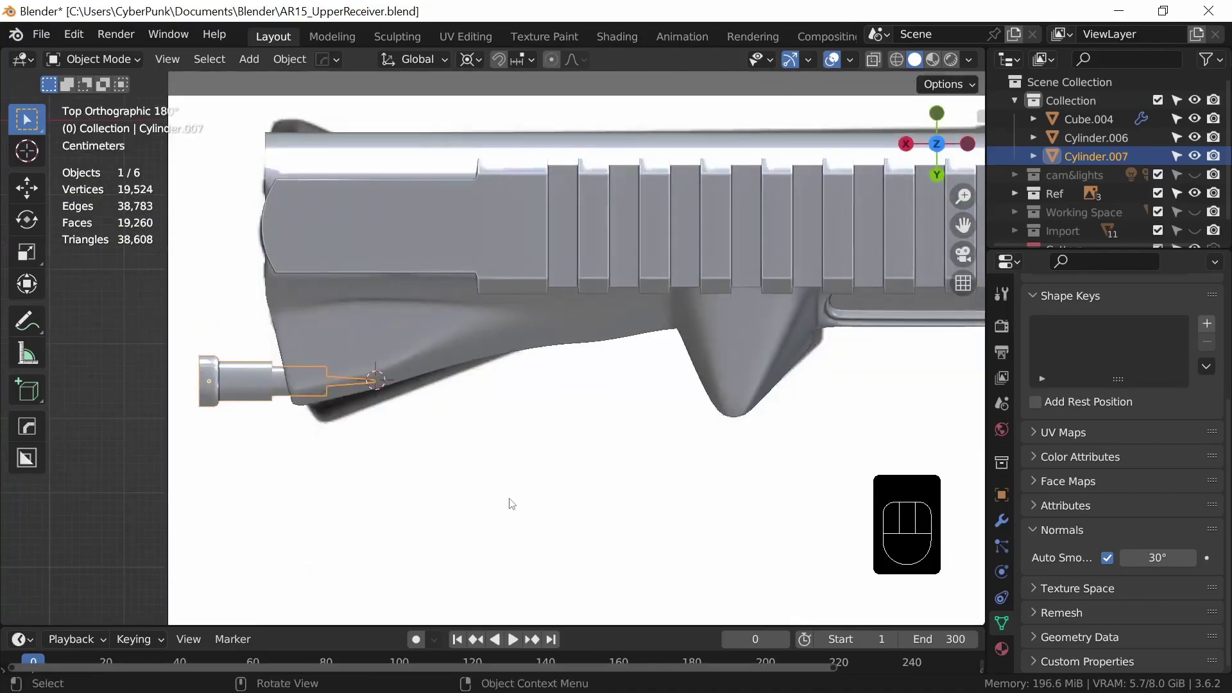
pyautogui.moveTo(471, 59); pyautogui.dragTo(526, 123)
pyautogui.press('r')
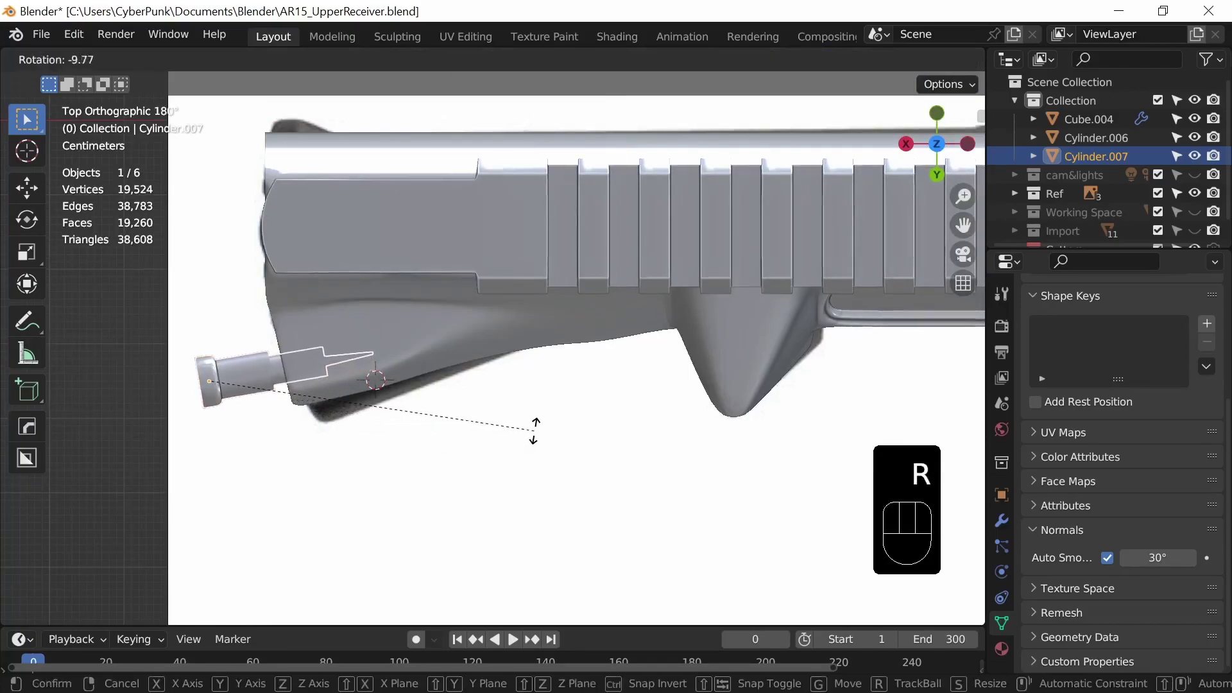
pyautogui.click(535, 417)
# Step: Move the stepped cylinder into the side block in top view and scale it up by about 1.18
pyautogui.press('g')
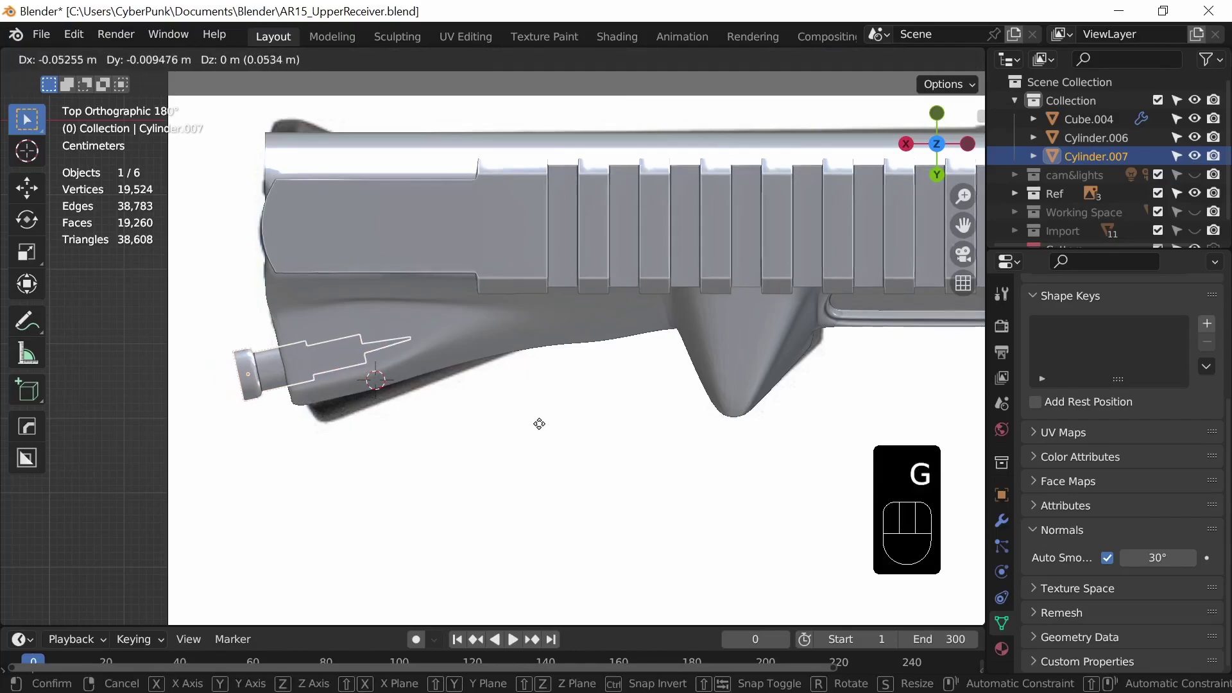
pyautogui.click(543, 421)
pyautogui.press('s')
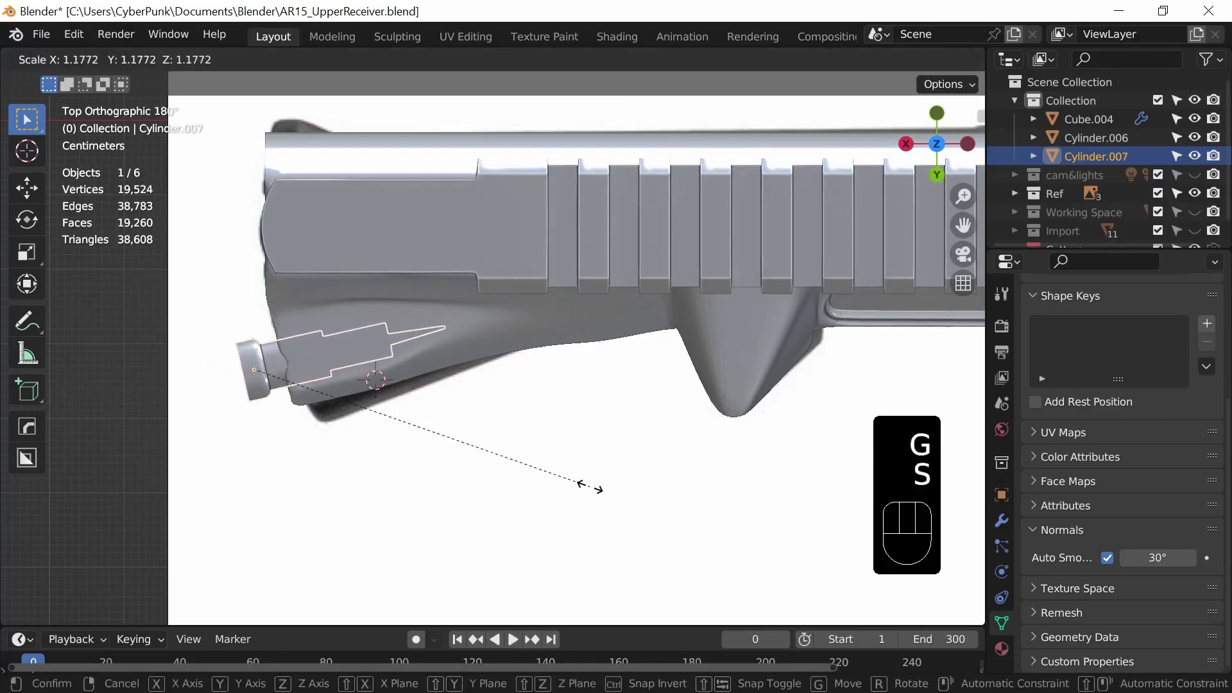
pyautogui.click(589, 488)
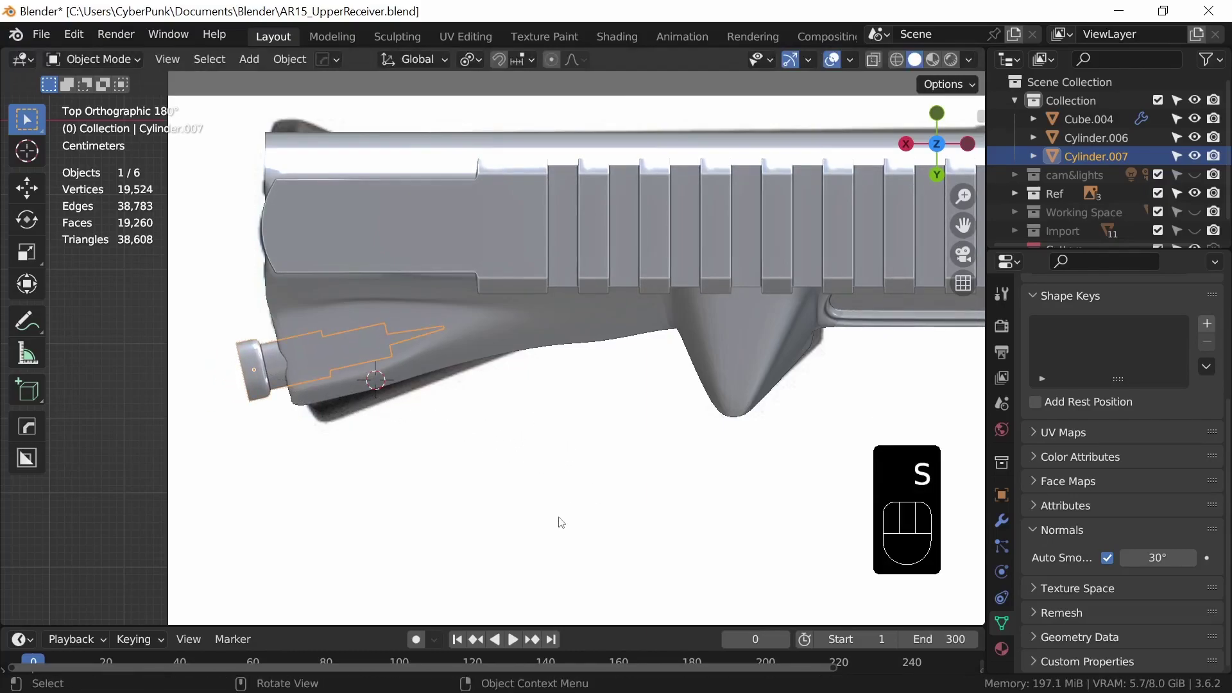
# Step: Lower the stepped cylinder about 0.028 m along Z in the back view and enlarge it to fit the side block
pyautogui.press('alt')
pyautogui.keyDown('alt'); pyautogui.moveTo(520, 490); pyautogui.dragTo(540, 377, button='middle'); pyautogui.keyUp('alt')
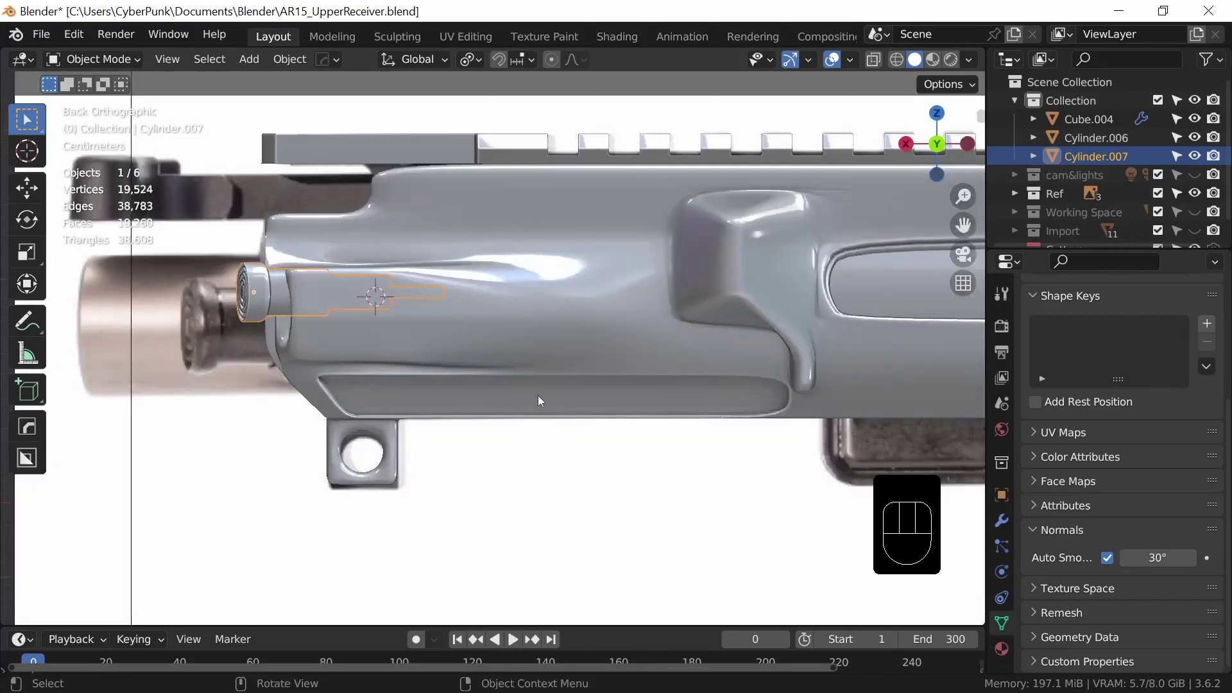
pyautogui.press('g')
pyautogui.press('z')
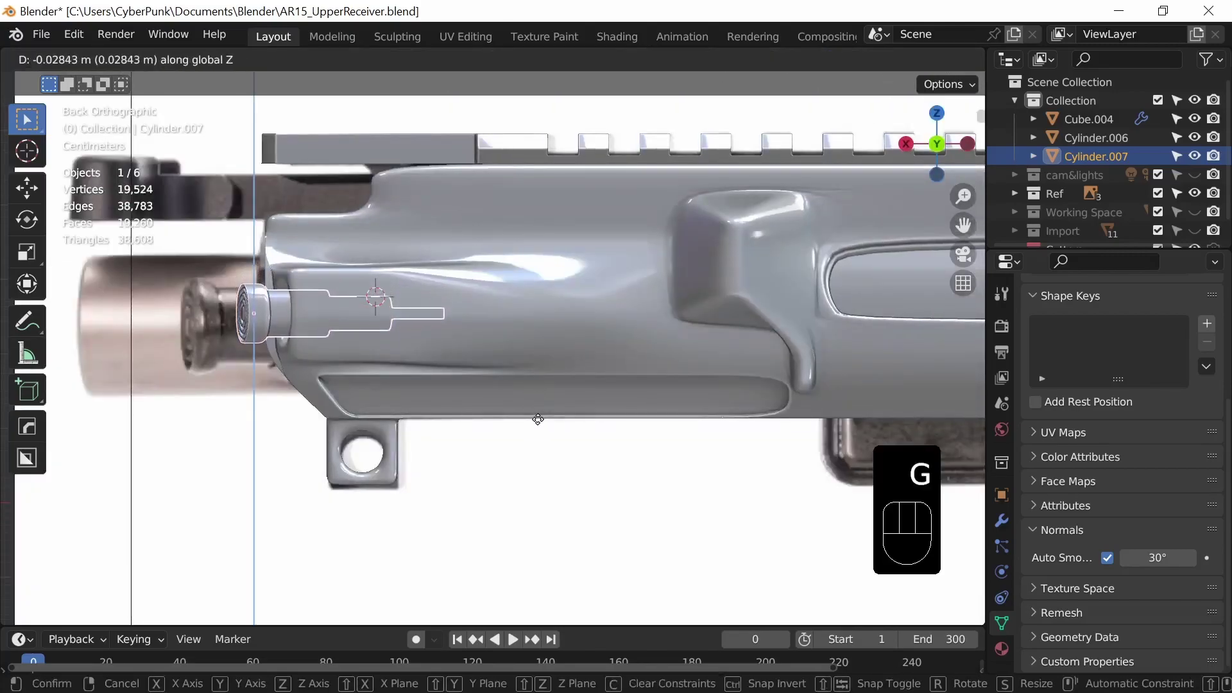
pyautogui.click(539, 419)
pyautogui.press('s')
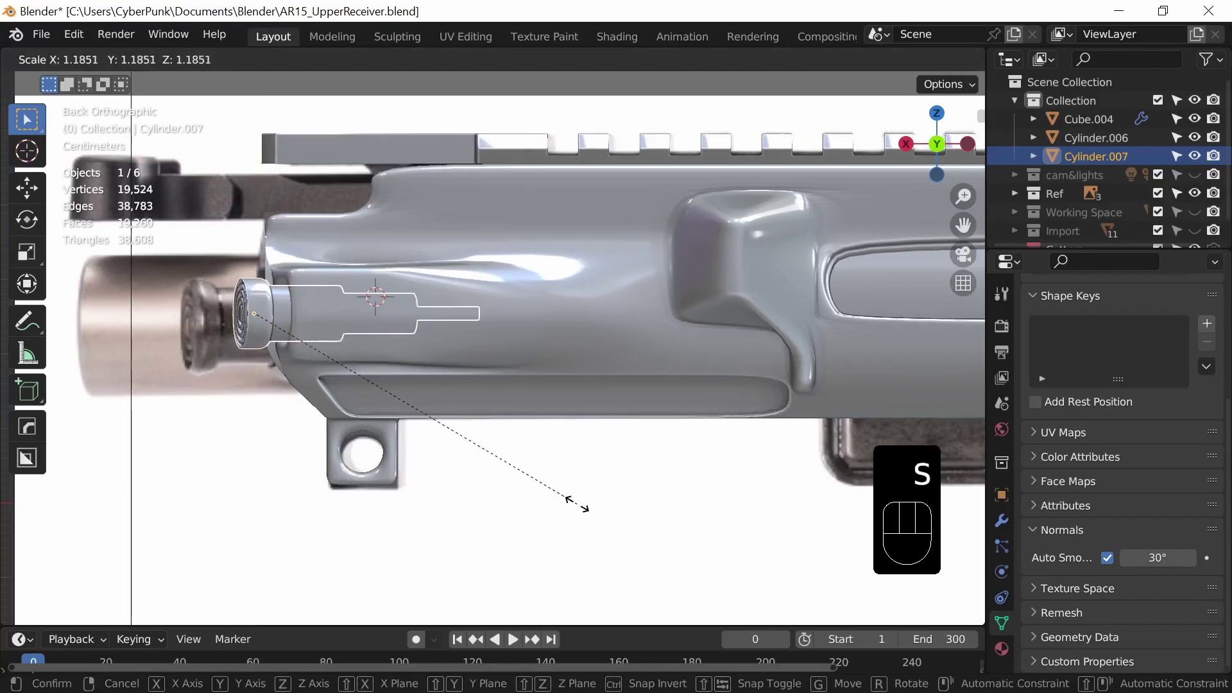
pyautogui.click(605, 532)
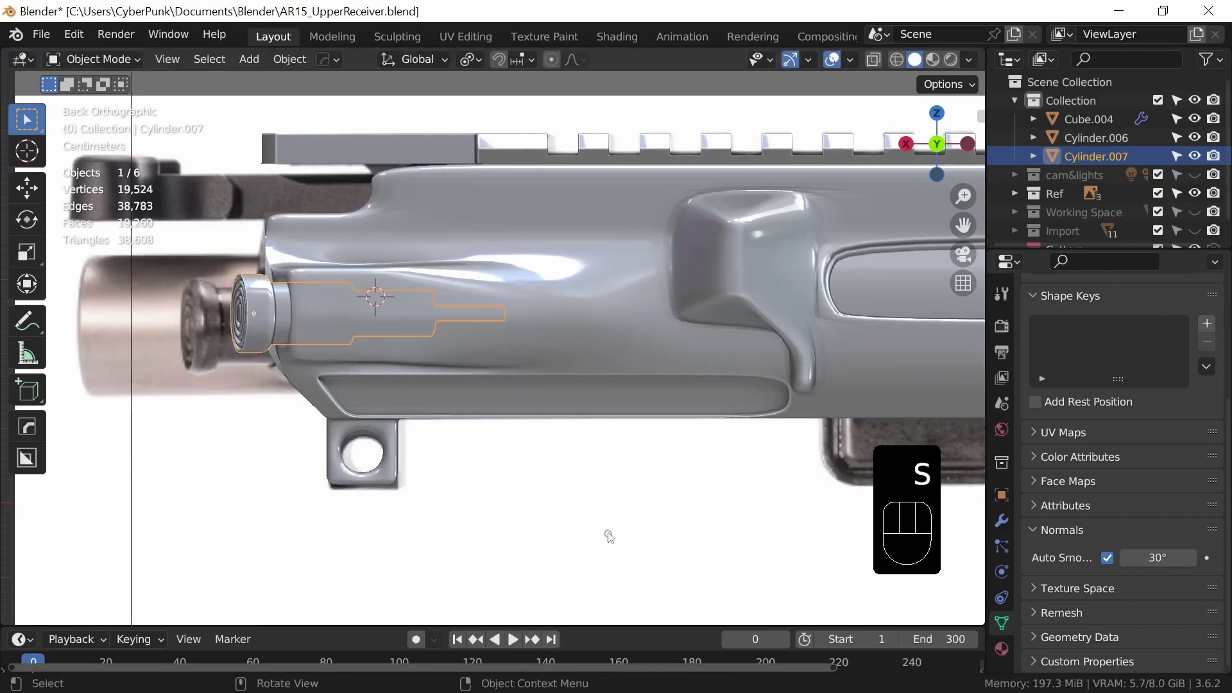
# Step: Show the Import collection to examine the receiver together with the grip and magazine, and hide the collection again
pyautogui.keyDown('alt'); pyautogui.moveTo(448, 501); pyautogui.dragTo(536, 526, button='middle'); pyautogui.keyUp('alt')
pyautogui.click(620, 478)
pyautogui.moveTo(621, 478); pyautogui.dragTo(676, 479, button='middle')
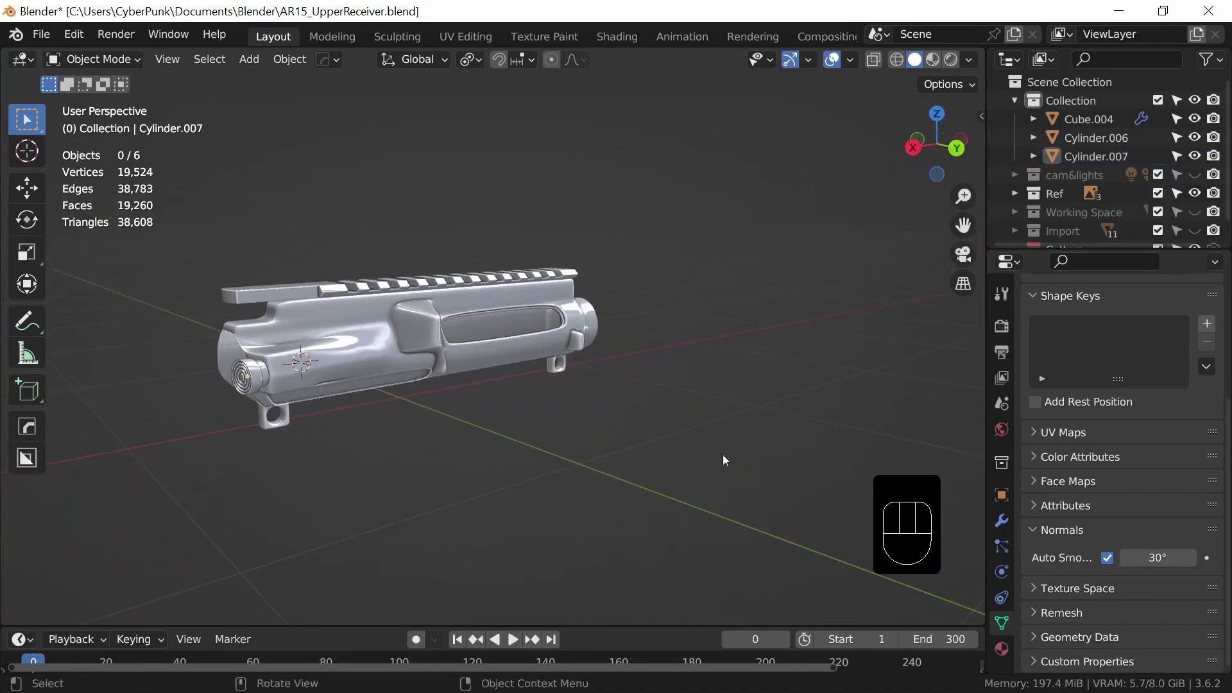
pyautogui.click(1195, 230)
pyautogui.moveTo(707, 367); pyautogui.dragTo(663, 484, button='middle')
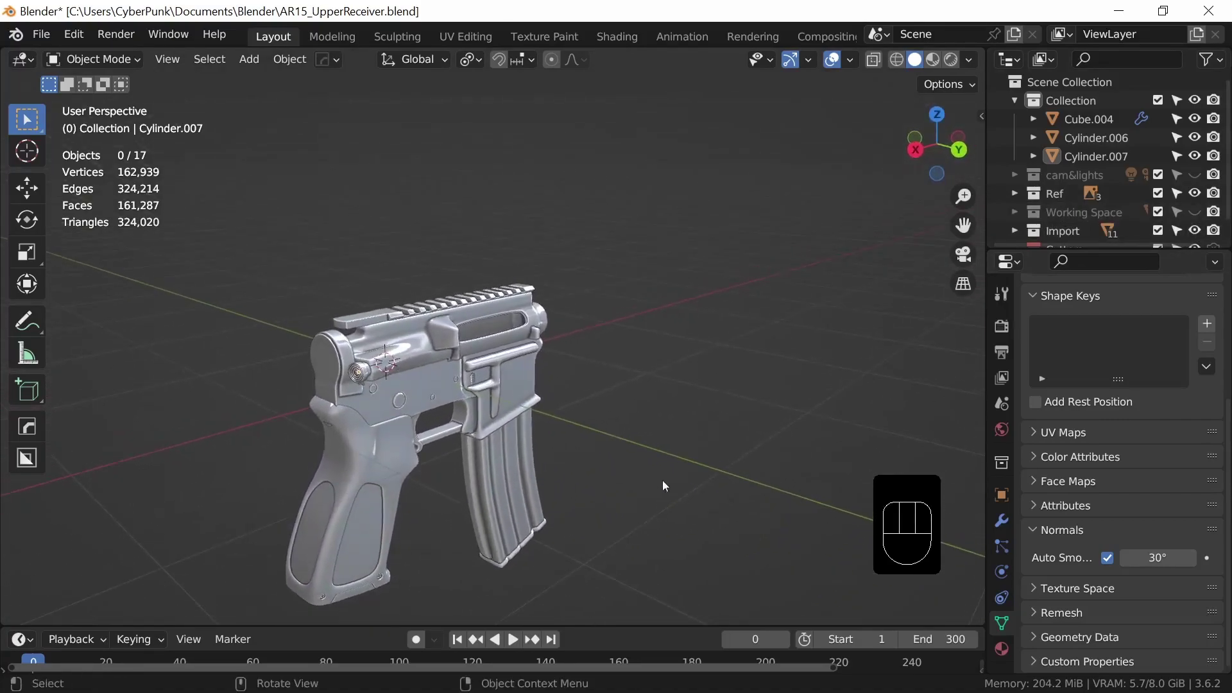
pyautogui.click(1195, 230)
pyautogui.moveTo(666, 441); pyautogui.dragTo(543, 459, button='middle')
pyautogui.moveTo(543, 460); pyautogui.dragTo(661, 412, button='middle')
# Step: Extrude the edge loop around the receiver body's large open end and scale it inward to about 0.77
pyautogui.click(481, 303)
pyautogui.moveTo(482, 302); pyautogui.dragTo(606, 437, button='middle')
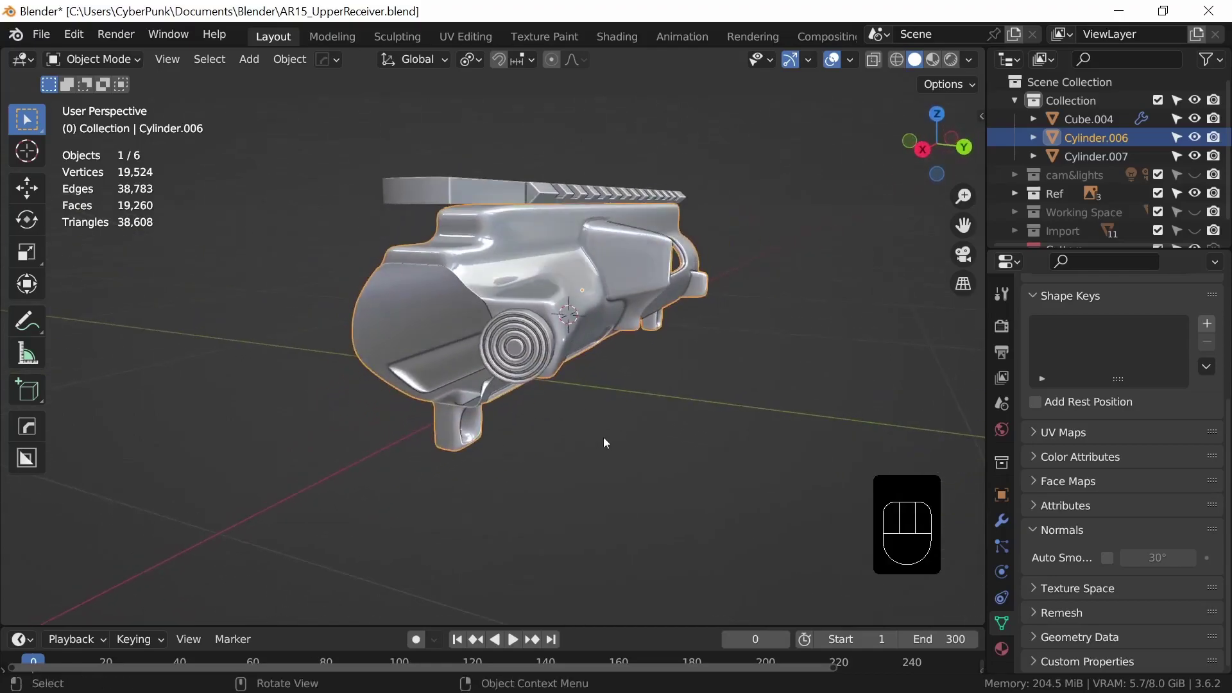
pyautogui.press('Tab')
pyautogui.keyDown('ctrl'); pyautogui.moveTo(550, 523); pyautogui.dragTo(592, 441, button='middle'); pyautogui.keyUp('ctrl')
pyautogui.press('2')
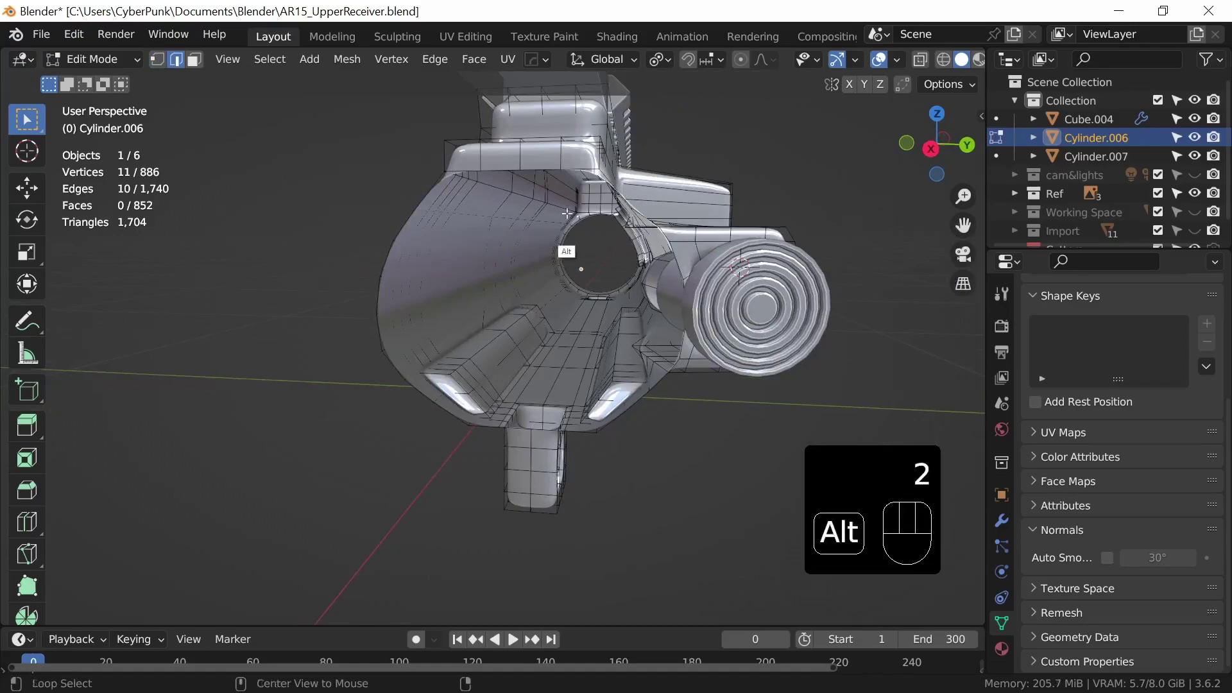
pyautogui.keyDown('alt'); pyautogui.click(536, 166); pyautogui.keyUp('alt')
pyautogui.moveTo(663, 435); pyautogui.dragTo(730, 416, button='middle')
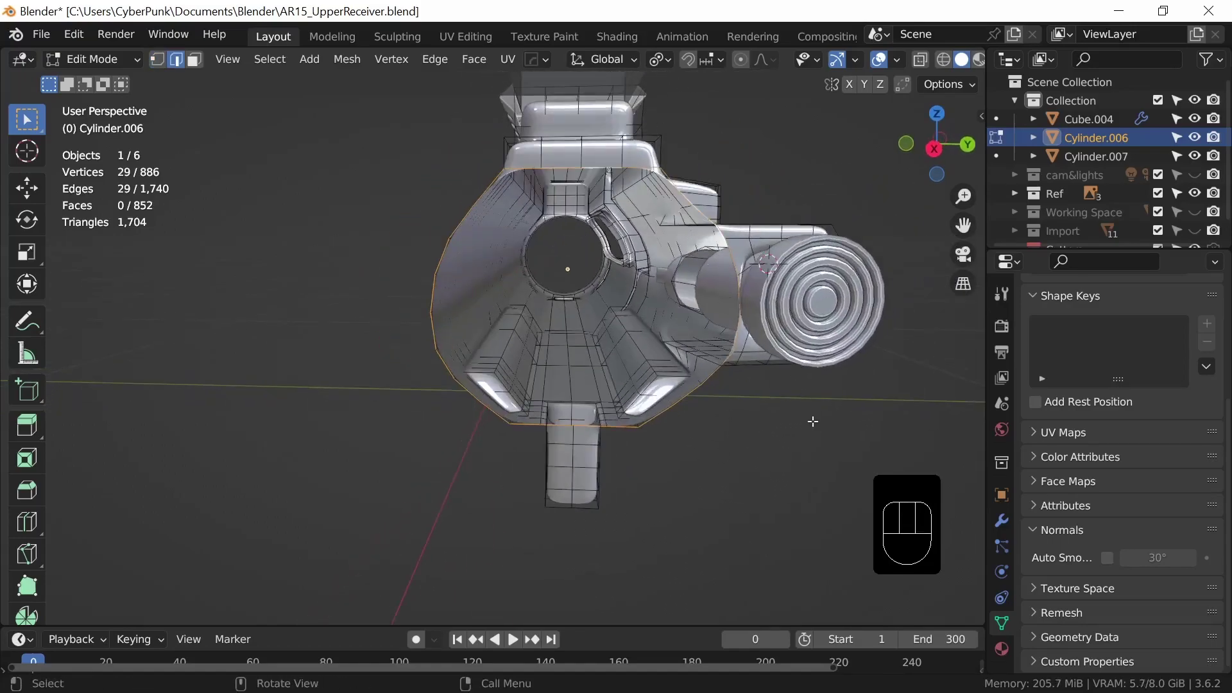
pyautogui.press('e')
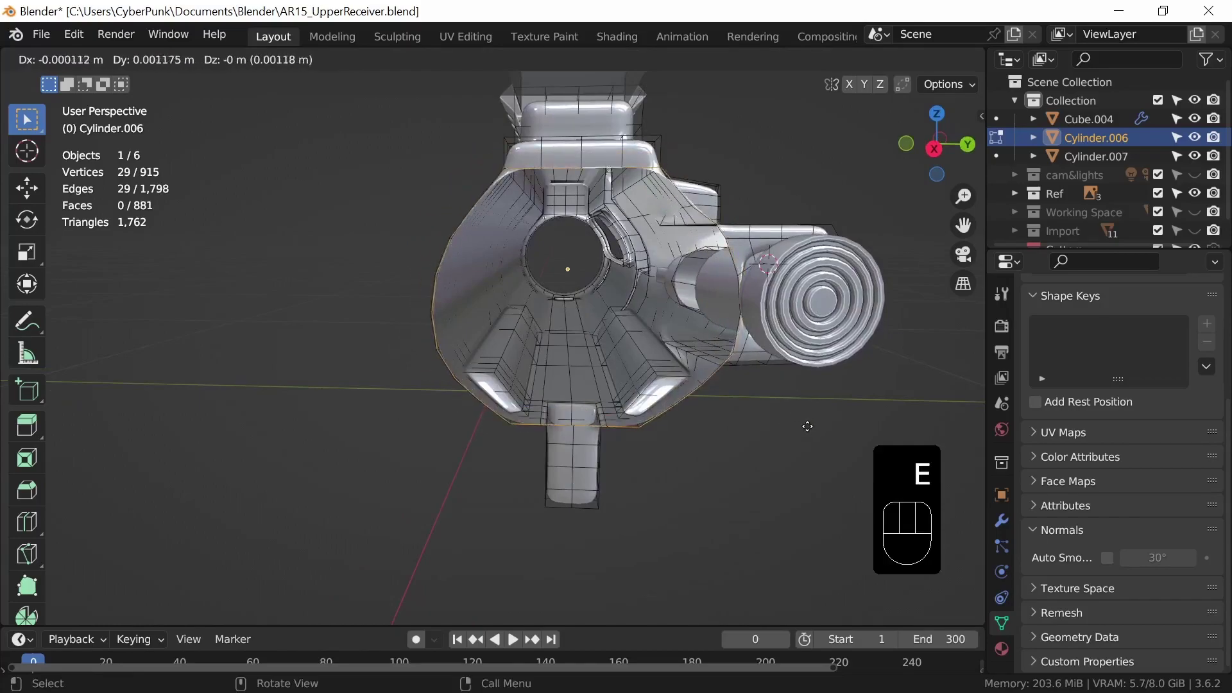
pyautogui.press('s')
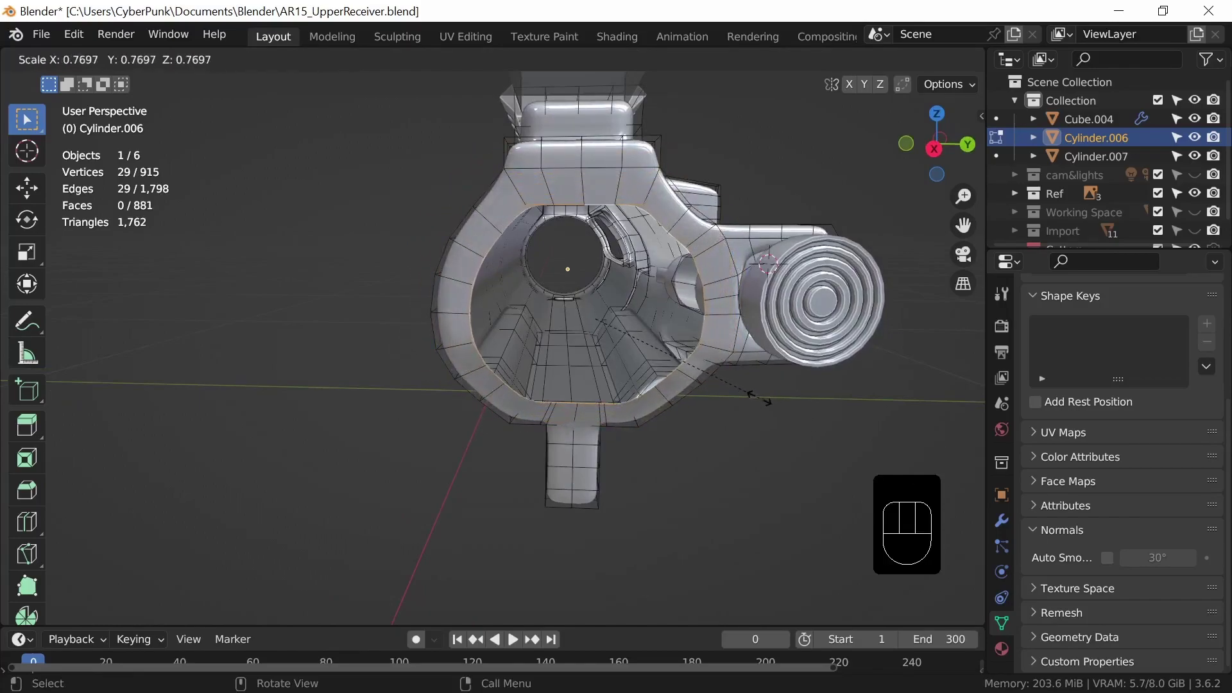
pyautogui.click(763, 394)
# Step: Extrude the opening's inner edge loop along -X into the receiver body to give the rim depth
pyautogui.moveTo(778, 443); pyautogui.dragTo(705, 466, button='middle')
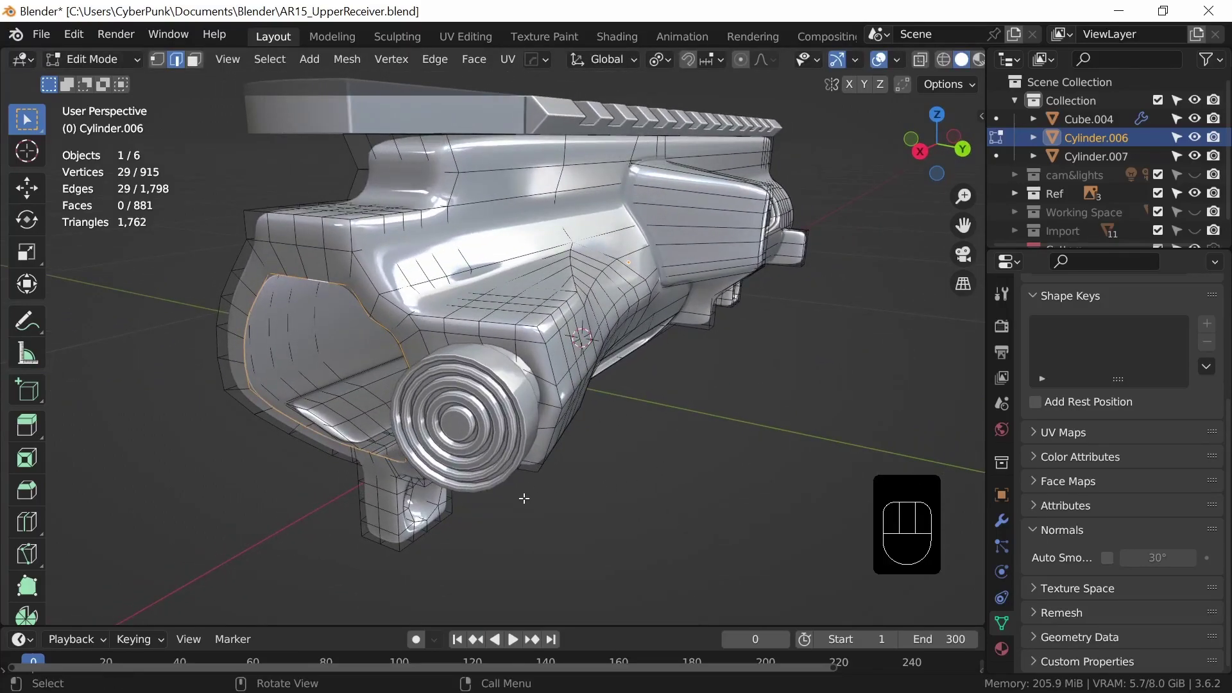
pyautogui.press('e')
pyautogui.press('x')
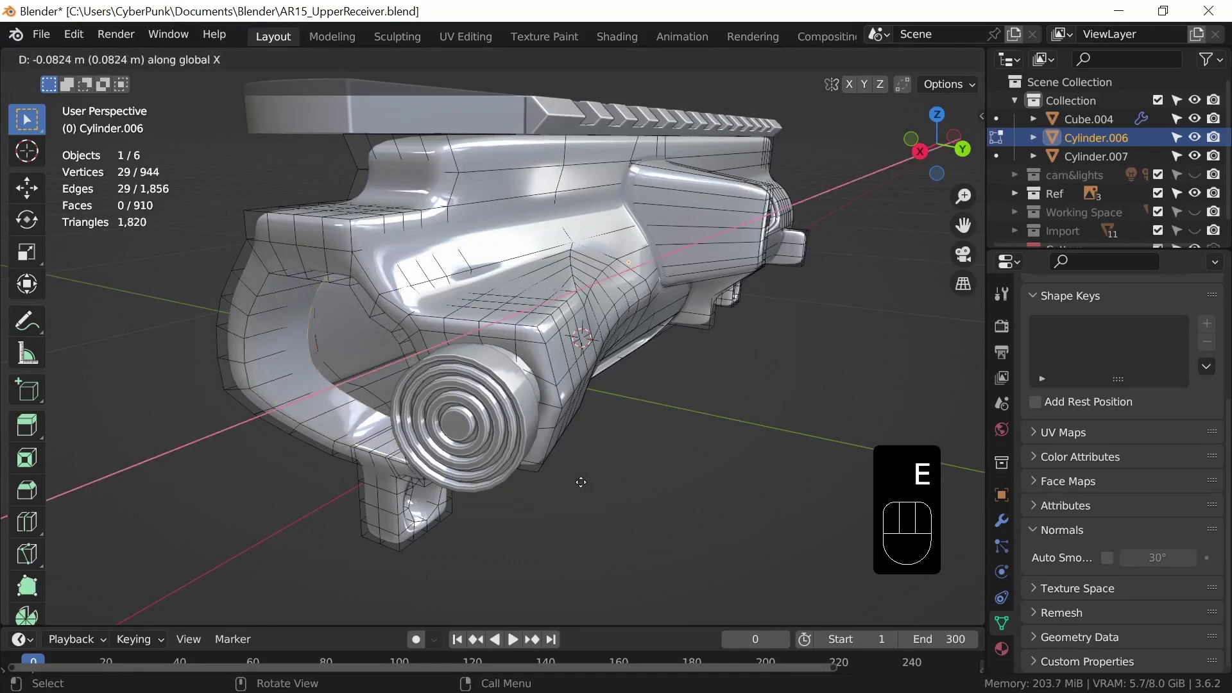
pyautogui.click(603, 474)
pyautogui.press('Tab')
pyautogui.moveTo(591, 486)
pyautogui.mouseDown(button='middle')
pyautogui.moveTo(734, 487)
pyautogui.moveTo(661, 503)
pyautogui.moveTo(603, 495)
pyautogui.moveTo(538, 384)
pyautogui.moveTo(617, 421)
pyautogui.moveTo(602, 468)
pyautogui.moveTo(571, 482)
pyautogui.mouseUp(button='middle')
pyautogui.press('Tab')
# Step: Turn off the Subdivision modifier's viewport display in Edit Mode and inset the four end faces beneath the top rail's overhang by about 0.004 m
pyautogui.press('3')
pyautogui.scroll(-6, 570, 483)
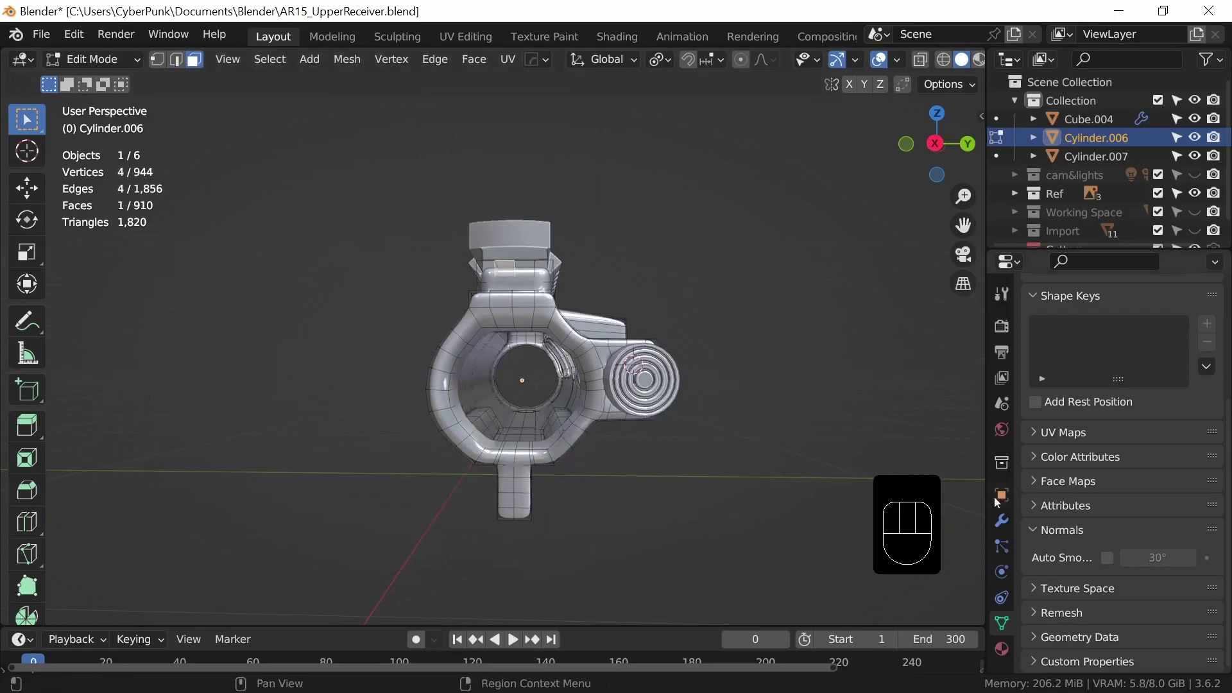
pyautogui.hotkey('ctrl', '2')
pyautogui.keyDown('ctrl'); pyautogui.moveTo(594, 453); pyautogui.dragTo(542, 420, button='middle'); pyautogui.keyUp('ctrl')
pyautogui.keyDown('shift'); pyautogui.click(511, 430); pyautogui.keyUp('shift')
pyautogui.keyDown('shift'); pyautogui.click(514, 457); pyautogui.keyUp('shift')
pyautogui.keyDown('shift'); pyautogui.click(479, 459); pyautogui.keyUp('shift')
pyautogui.moveTo(479, 459); pyautogui.dragTo(589, 530, button='middle')
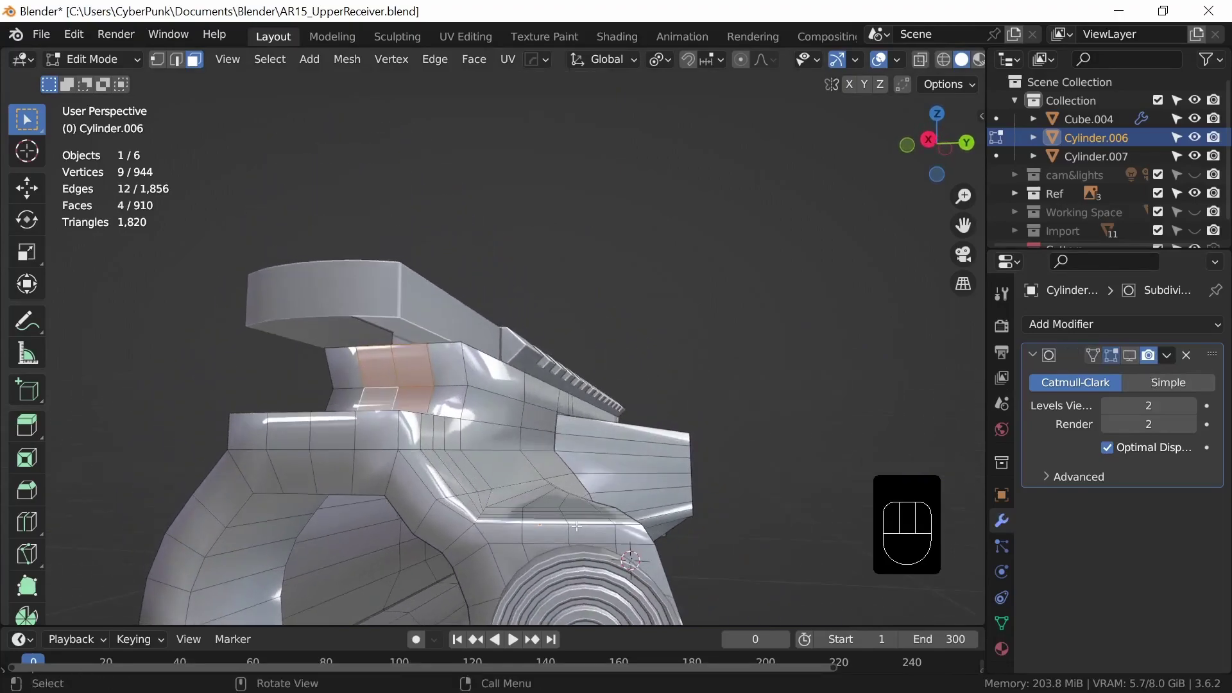
pyautogui.press('i')
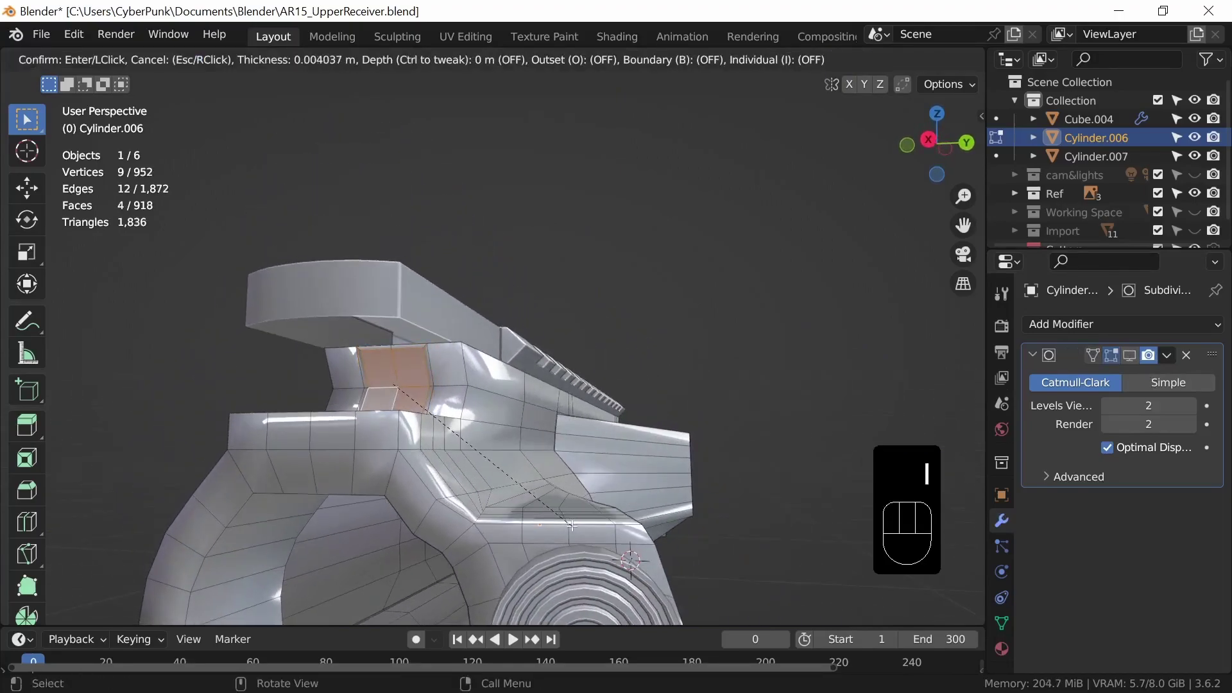
pyautogui.click(572, 525)
# Step: Extrude the four inset faces along -X into the body and delete them to open a hole
pyautogui.moveTo(572, 525); pyautogui.dragTo(525, 480, button='middle')
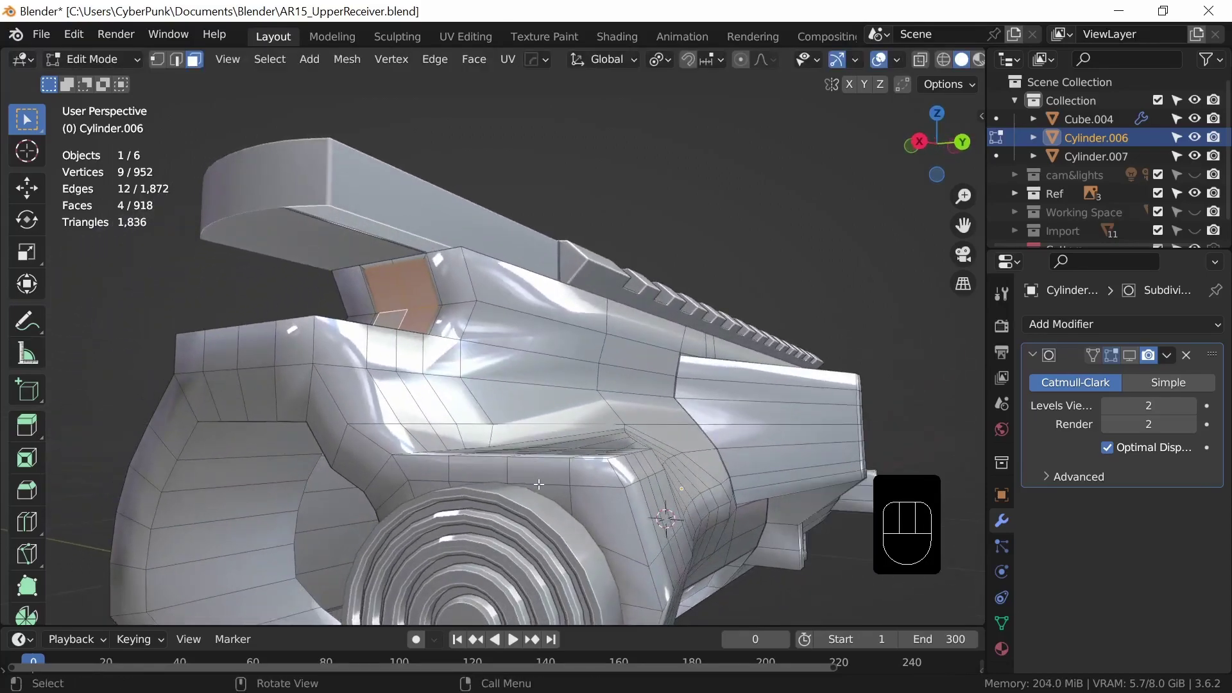
pyautogui.press('e')
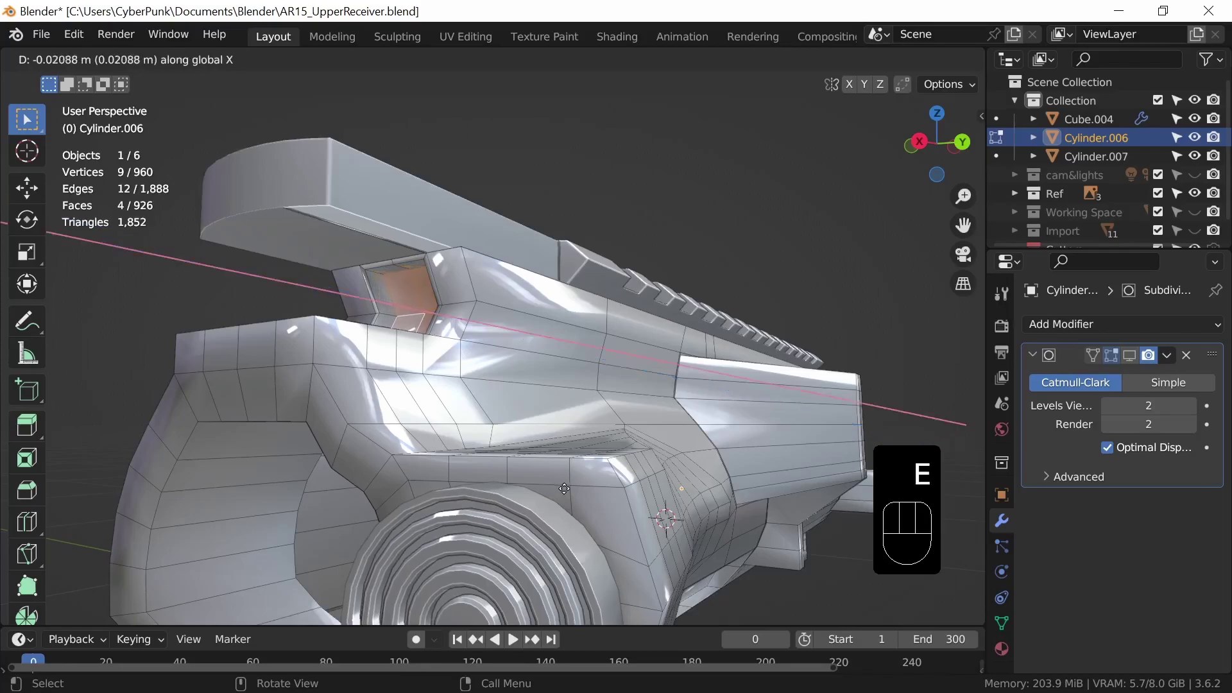
pyautogui.click(635, 506)
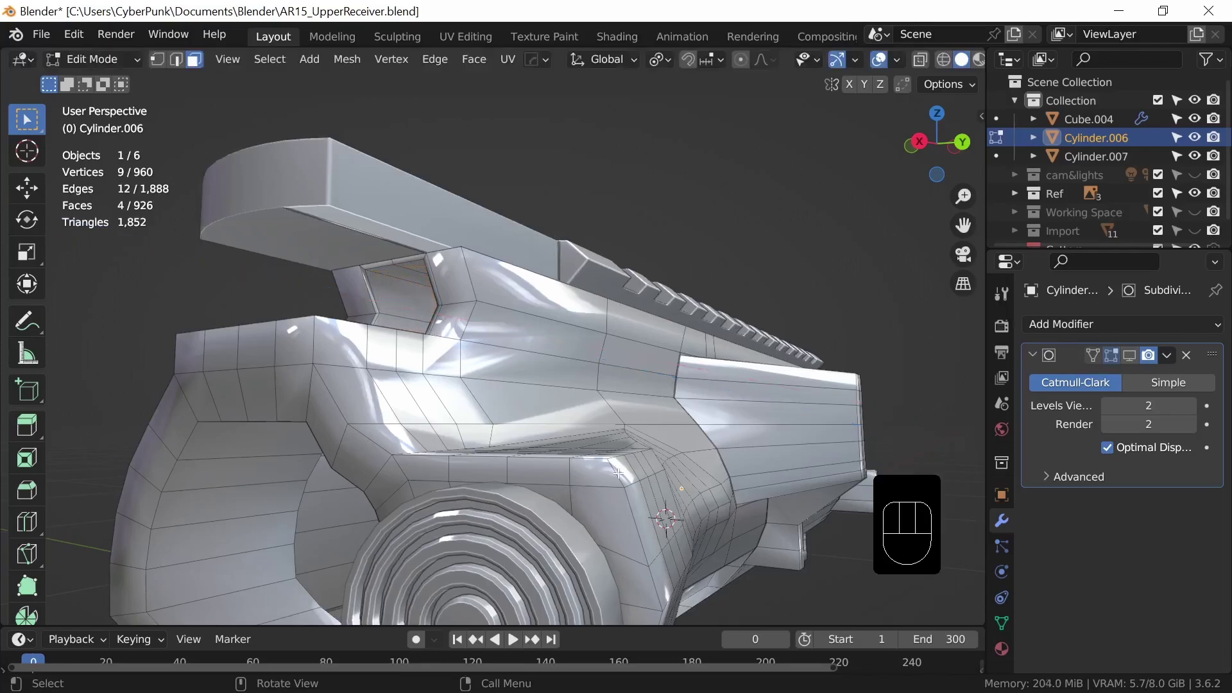
pyautogui.press('x')
pyautogui.click(596, 486)
# Step: Turn the Subdivision modifier's viewport display back on, return to Object Mode and compare the receiver with the reference in back view
pyautogui.moveTo(596, 487); pyautogui.dragTo(668, 449, button='middle')
pyautogui.click(1131, 355)
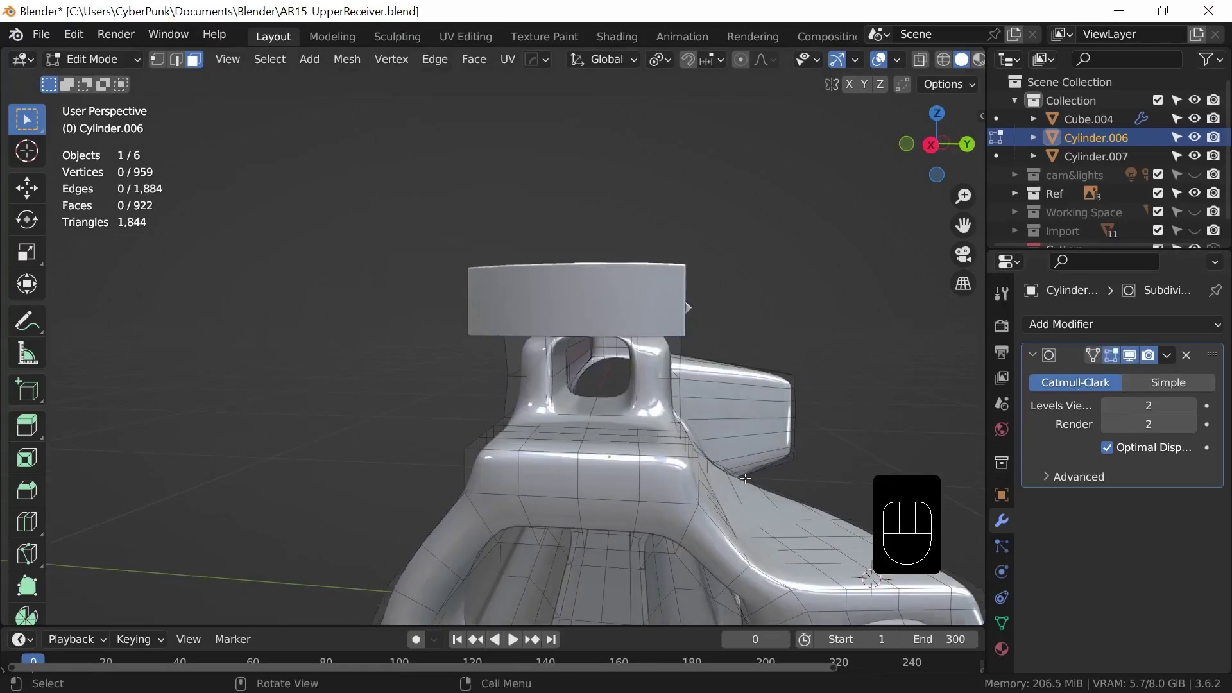
pyautogui.press('Tab')
pyautogui.moveTo(796, 480); pyautogui.dragTo(580, 380, button='middle')
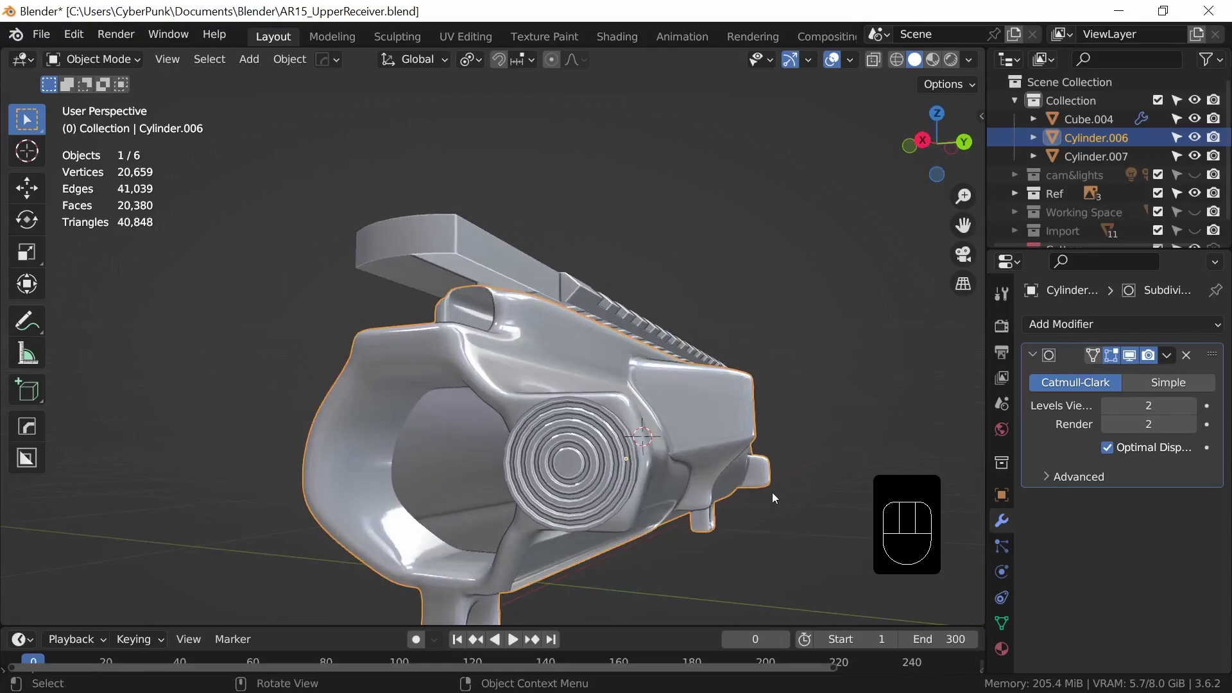
pyautogui.moveTo(767, 493); pyautogui.dragTo(619, 498, button='middle')
pyautogui.keyDown('shift'); pyautogui.moveTo(712, 495); pyautogui.dragTo(627, 514, button='middle'); pyautogui.keyUp('shift')
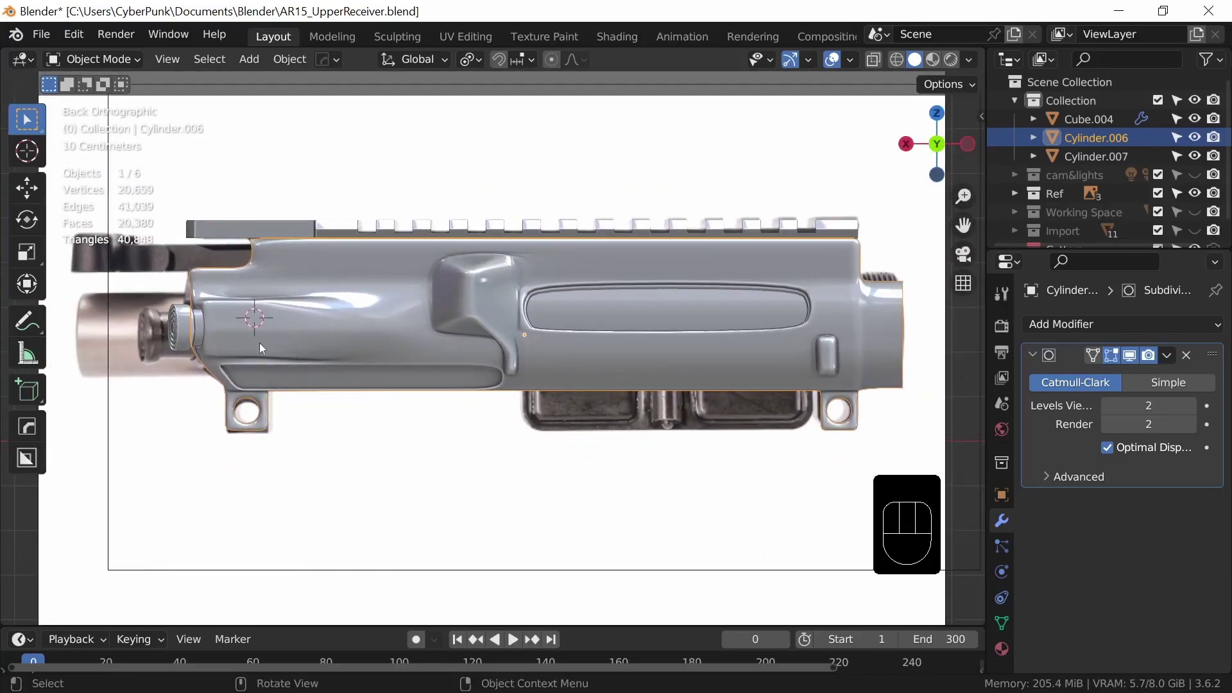